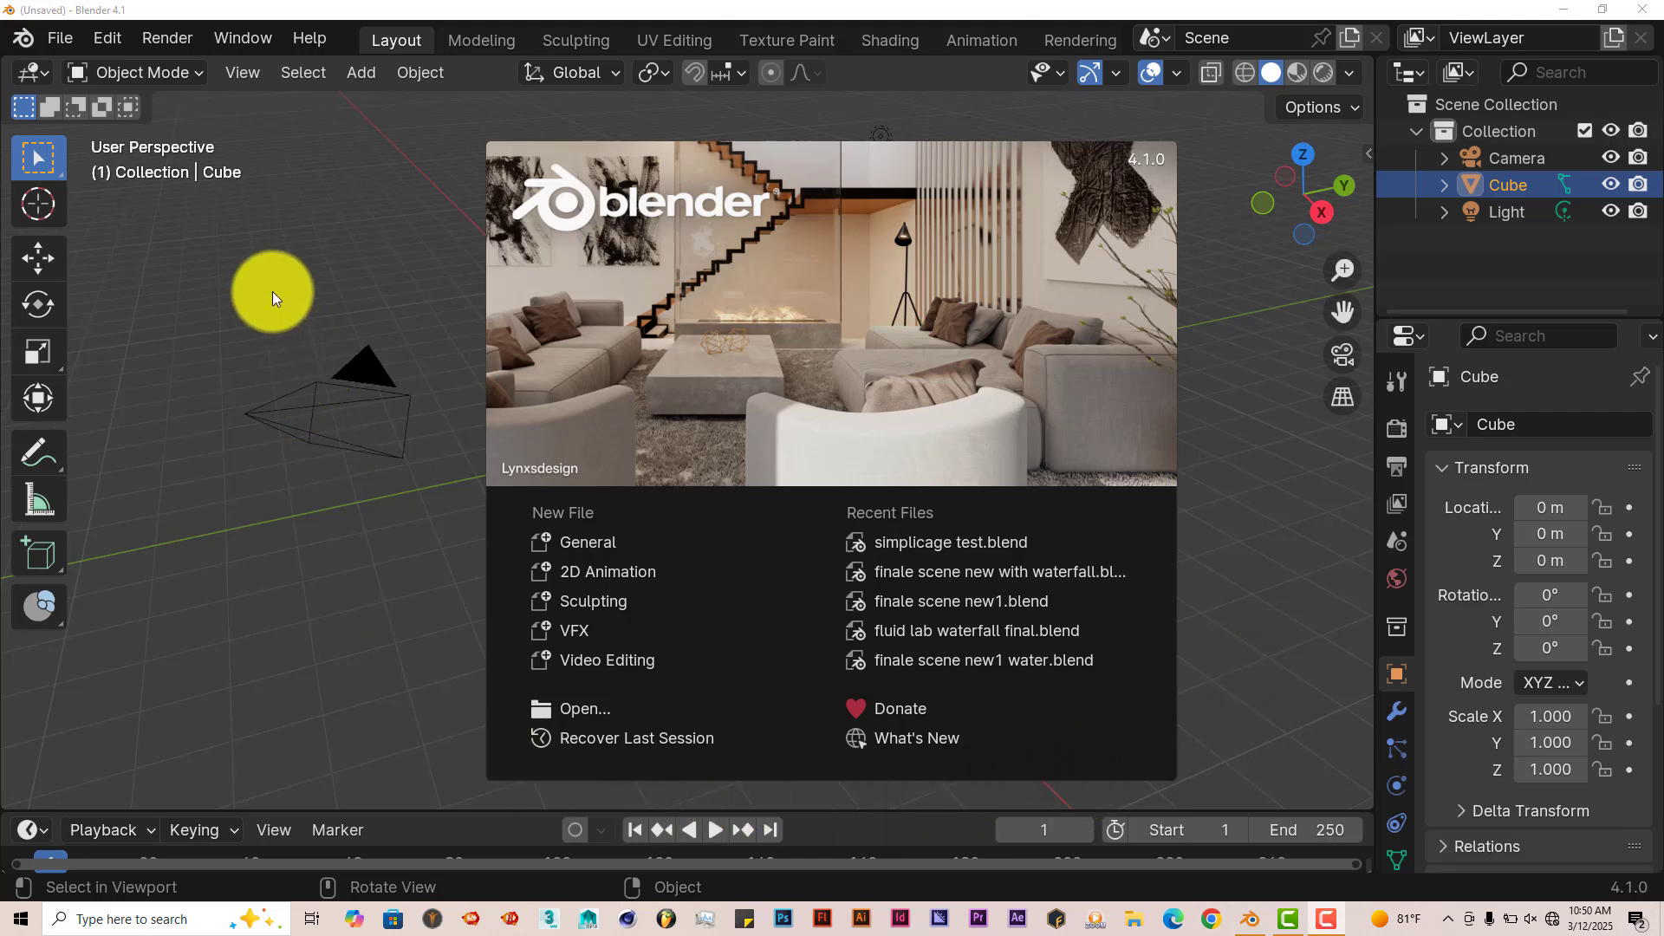
# Step: Open the add-on preferences and view the add-on installation file browser, closing it without installing anything
pyautogui.click(96, 39)
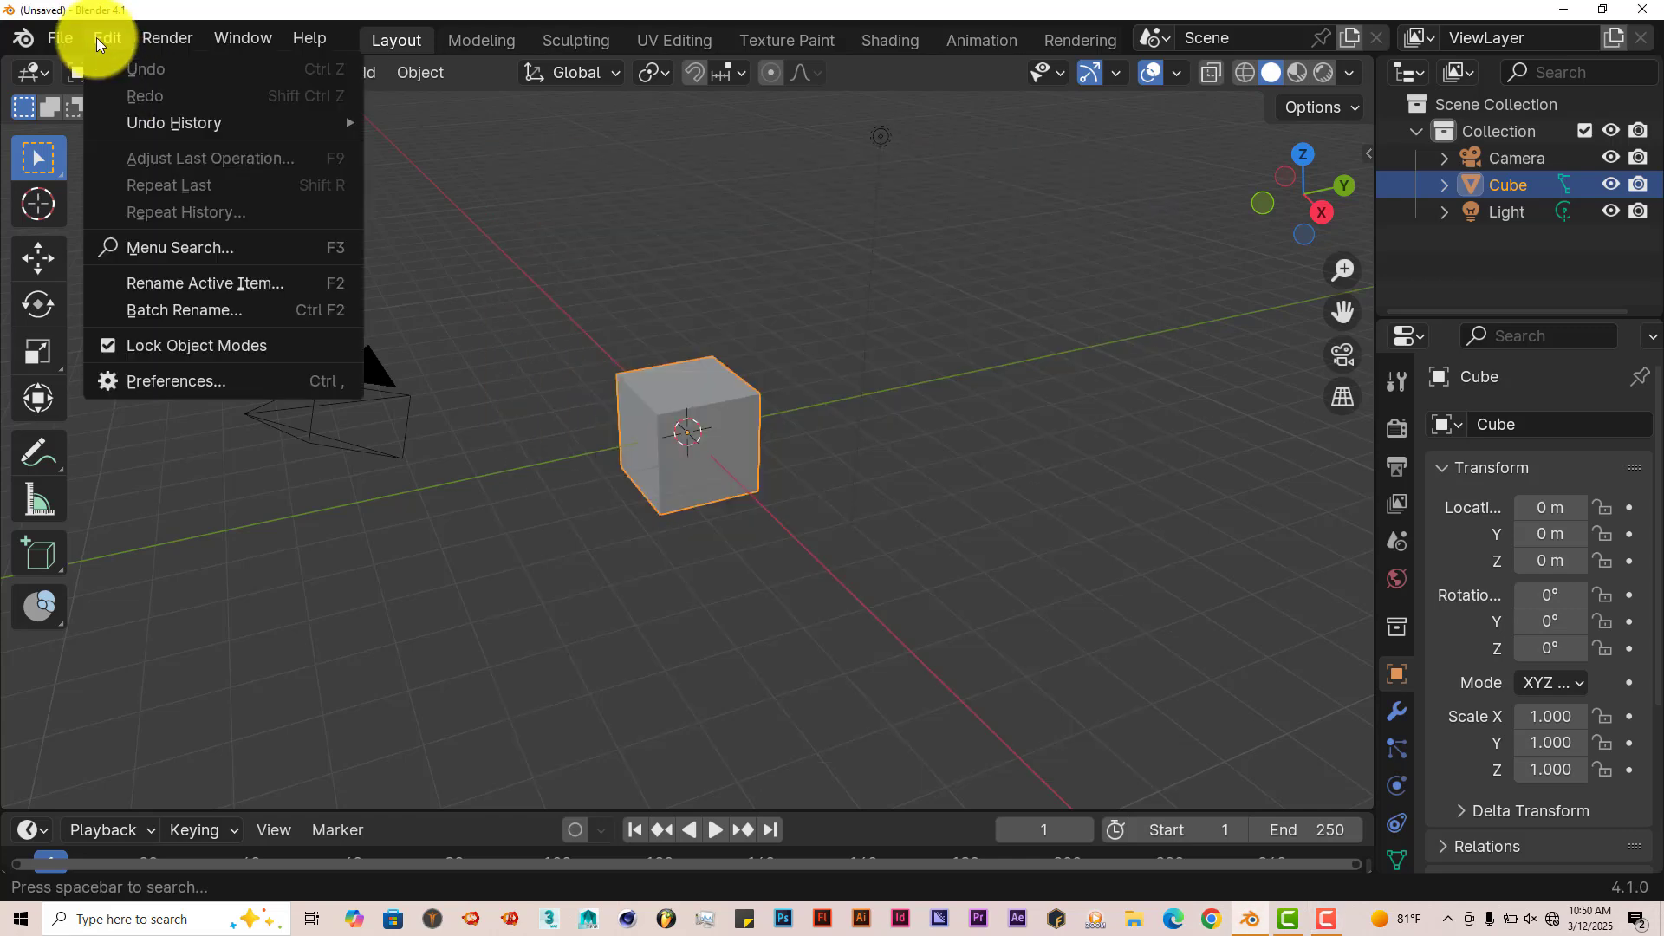
pyautogui.click(168, 384)
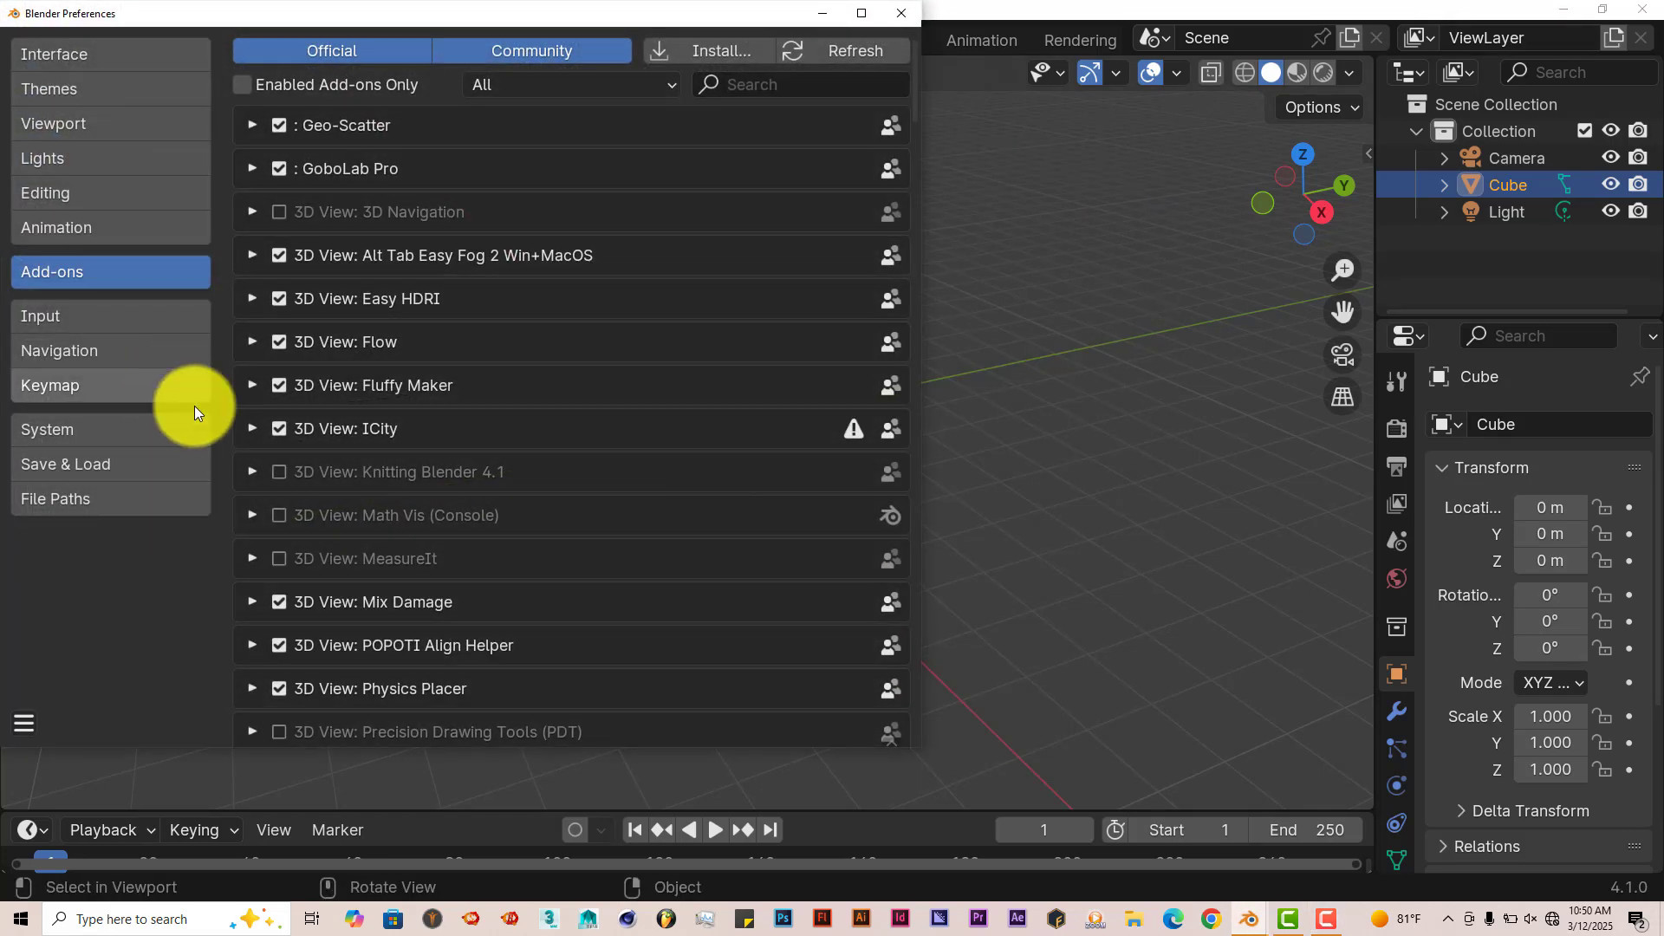
pyautogui.click(730, 53)
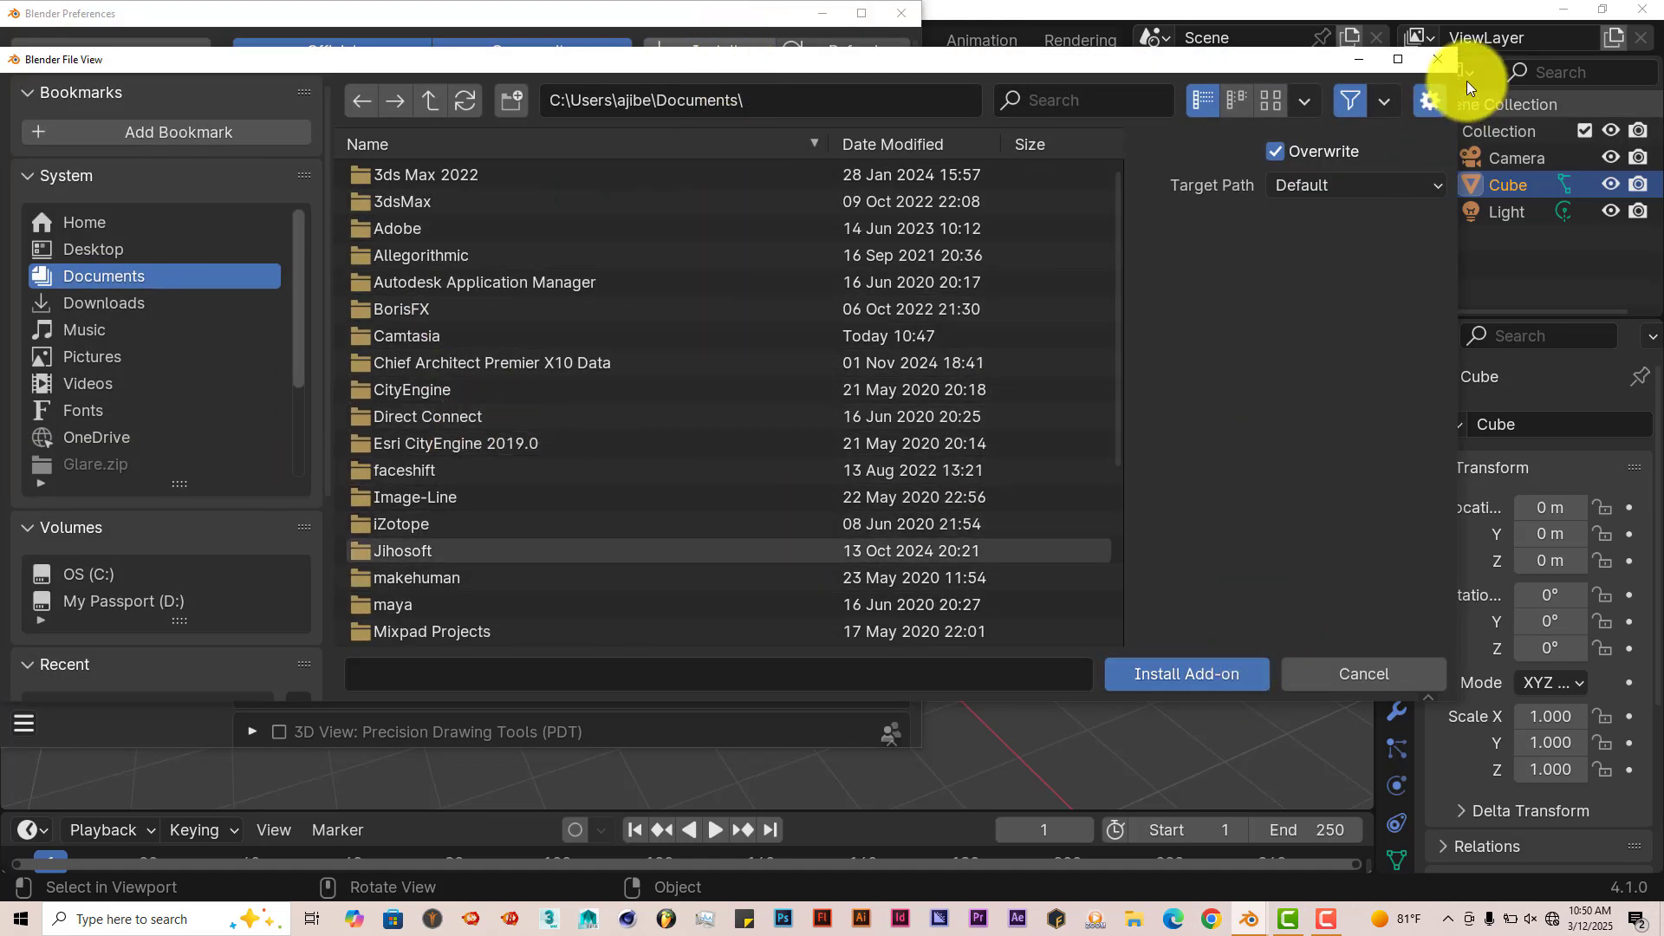
pyautogui.click(1436, 58)
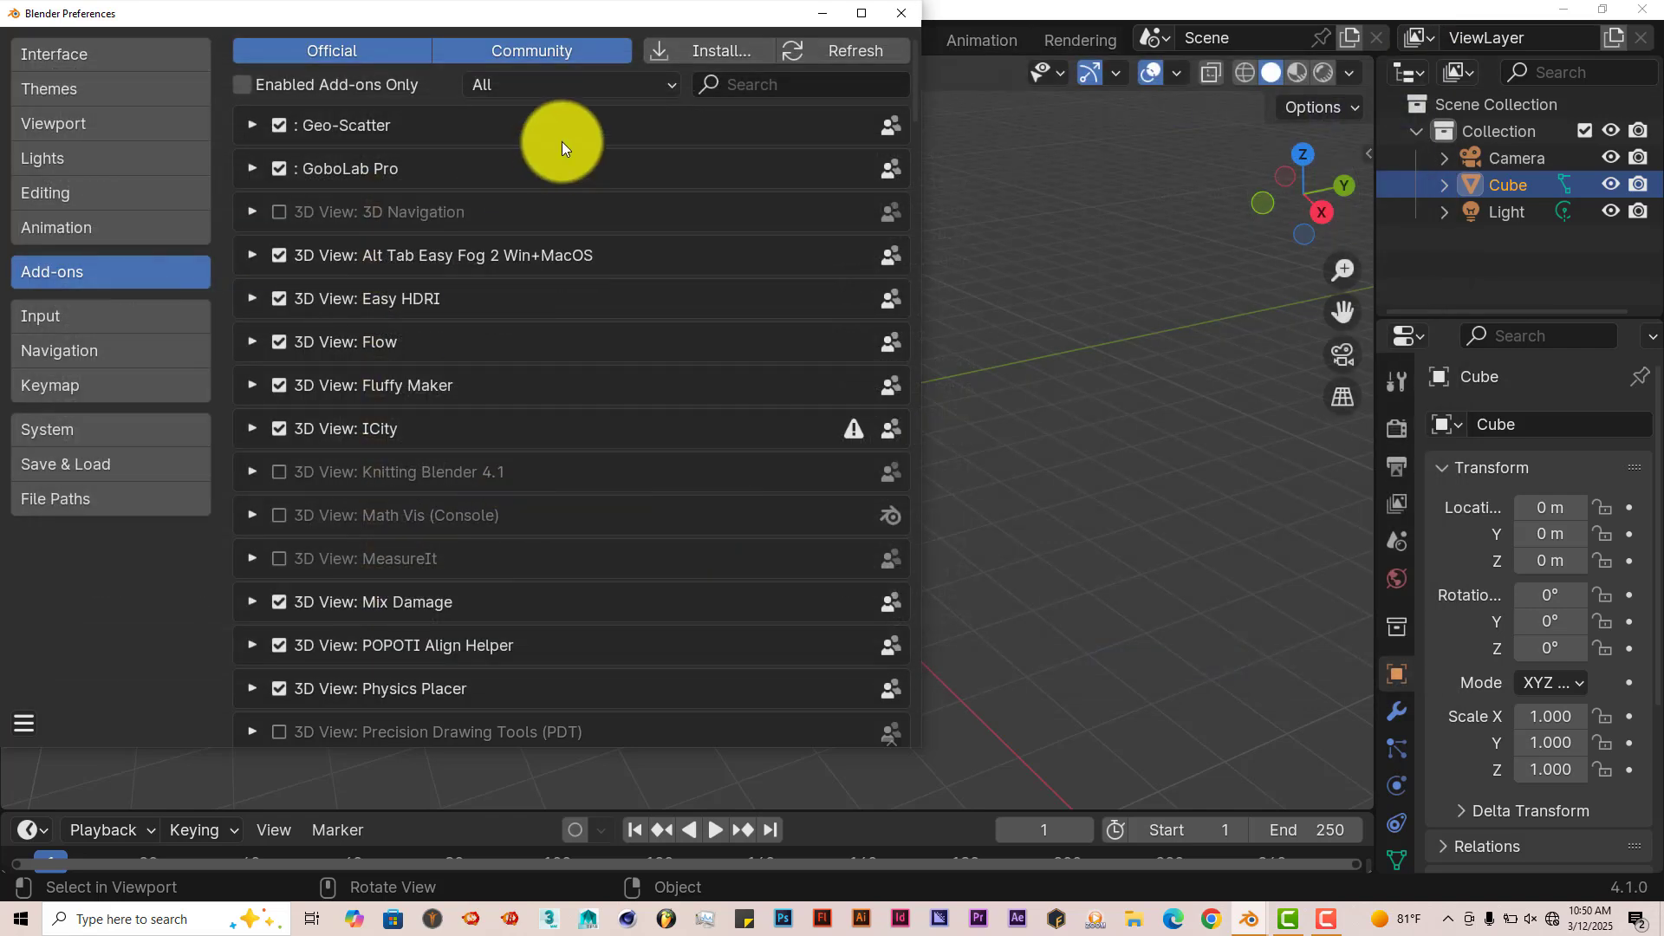
# Step: Search the installed add-ons for "glare" and close the preferences
pyautogui.click(763, 89)
pyautogui.write('glare')
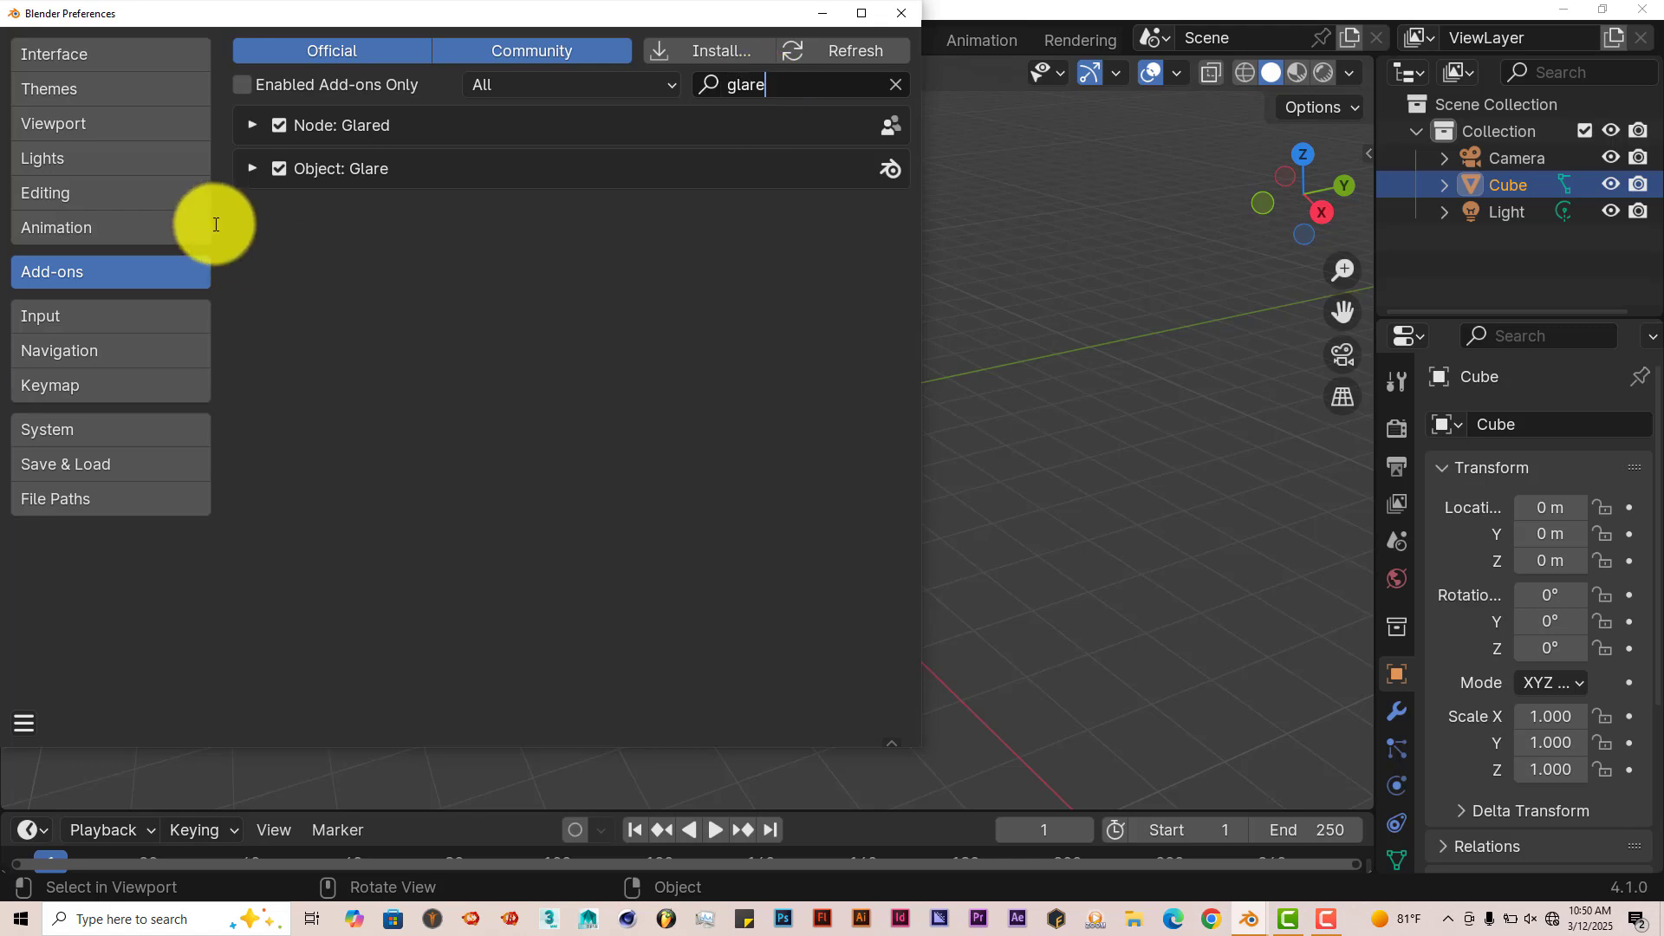
pyautogui.click(907, 15)
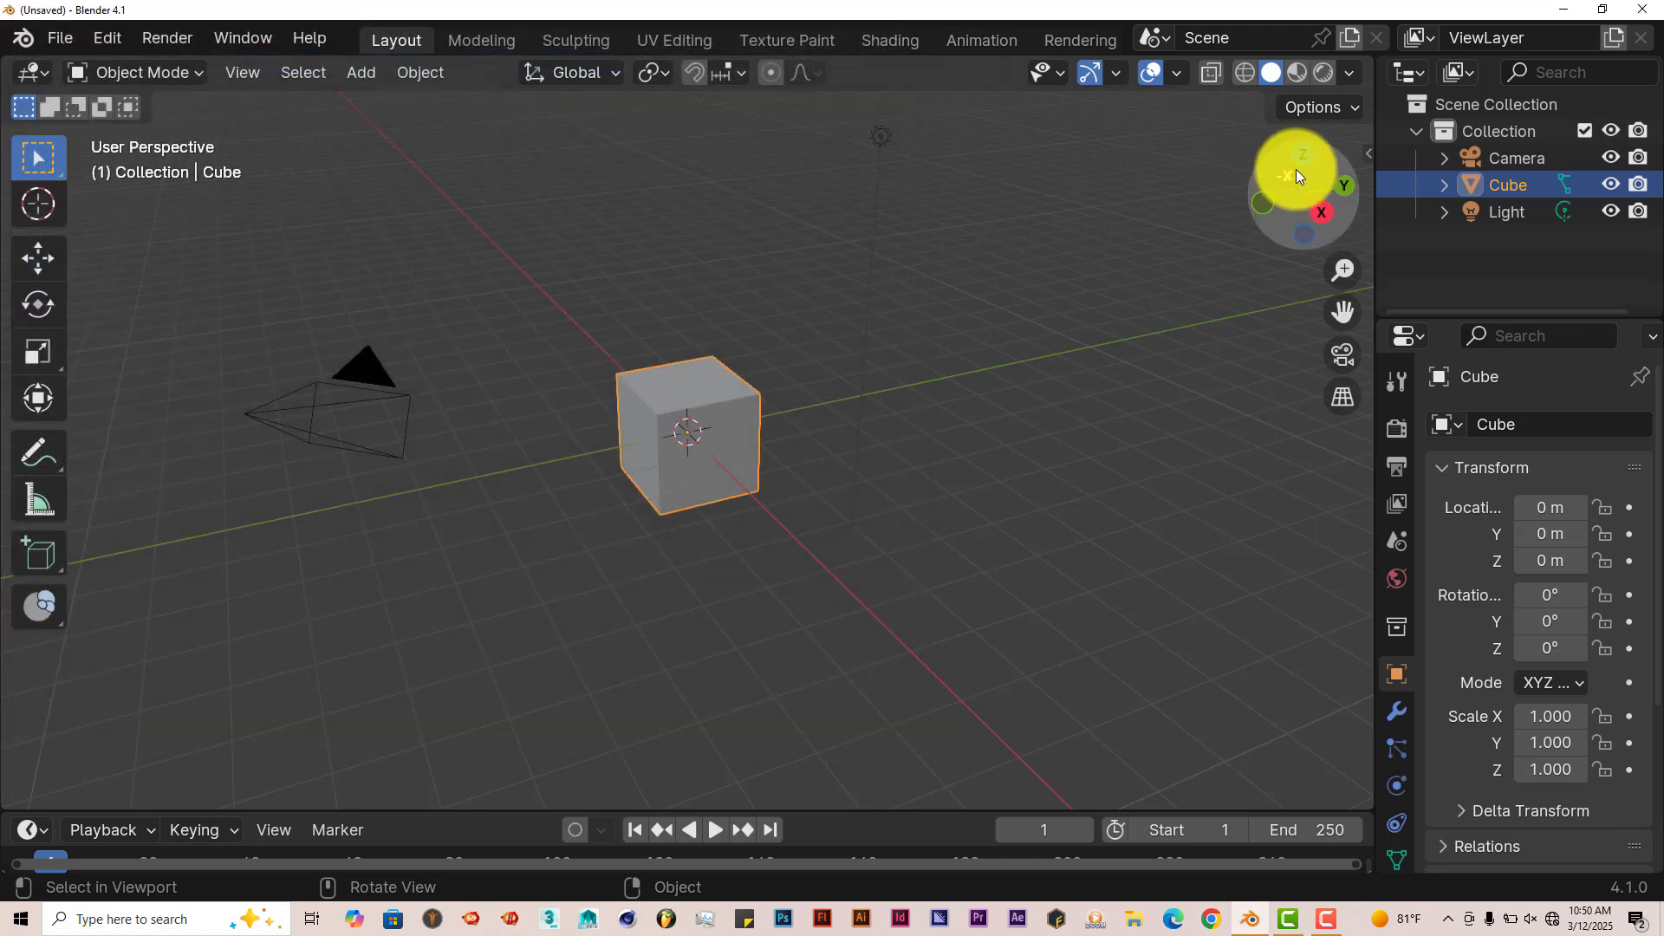
# Step: Show the Glare add-on's settings in the 3D viewport's sidebar
pyautogui.click(1367, 153)
pyautogui.scroll(-8, 1358, 169)
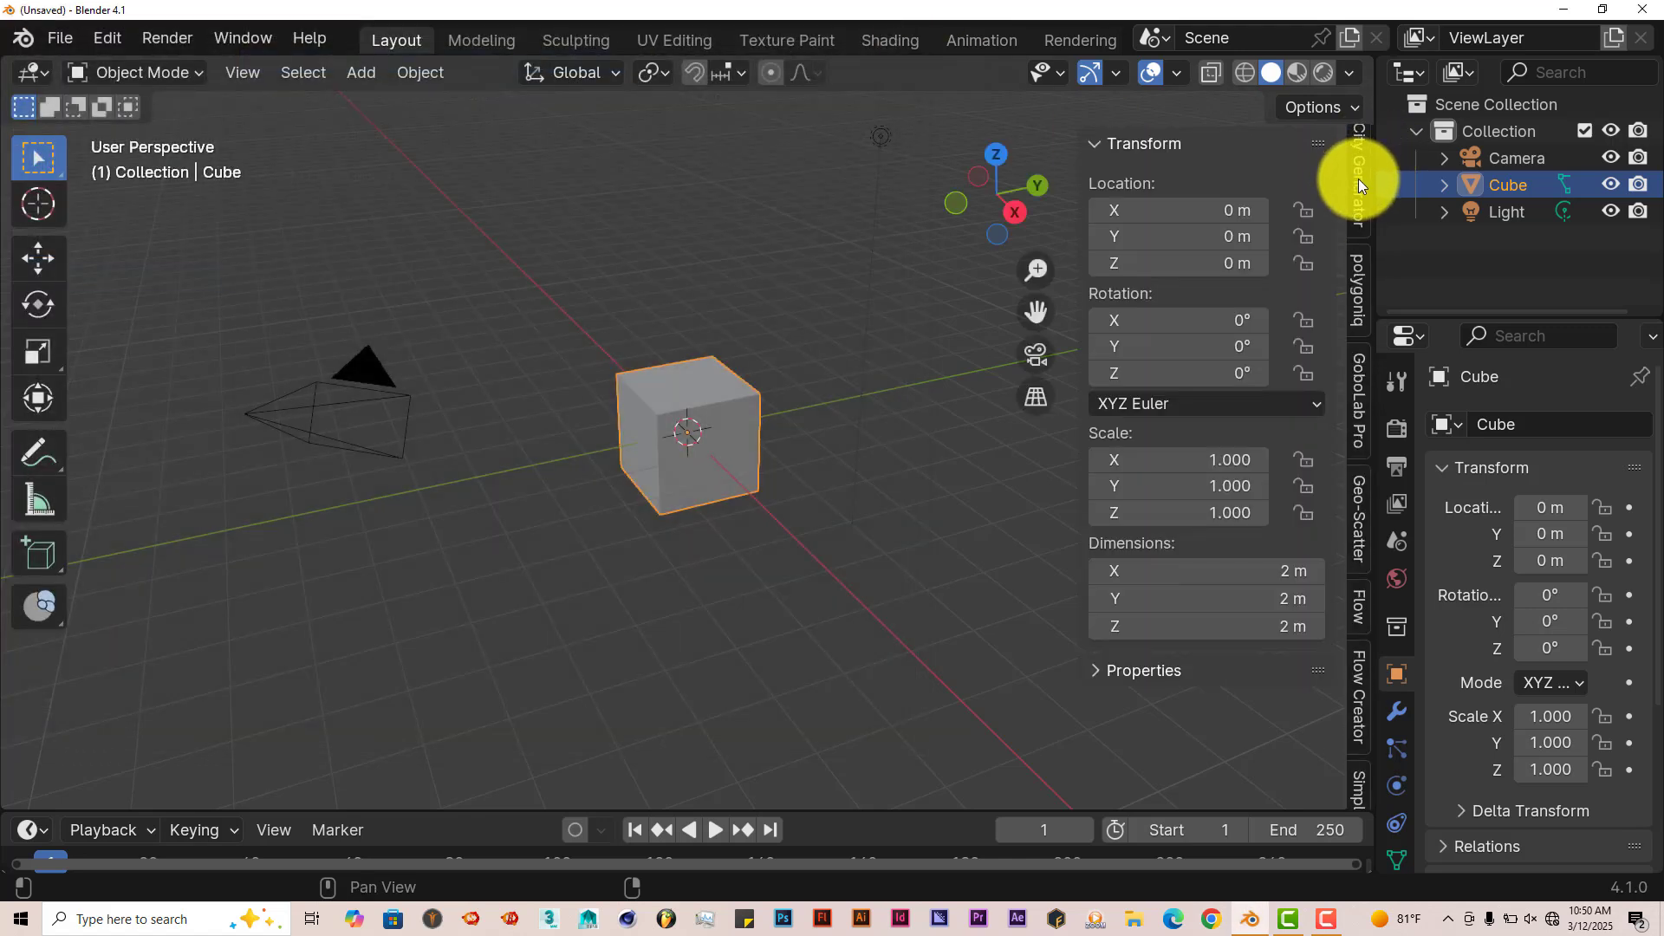
pyautogui.click(1356, 785)
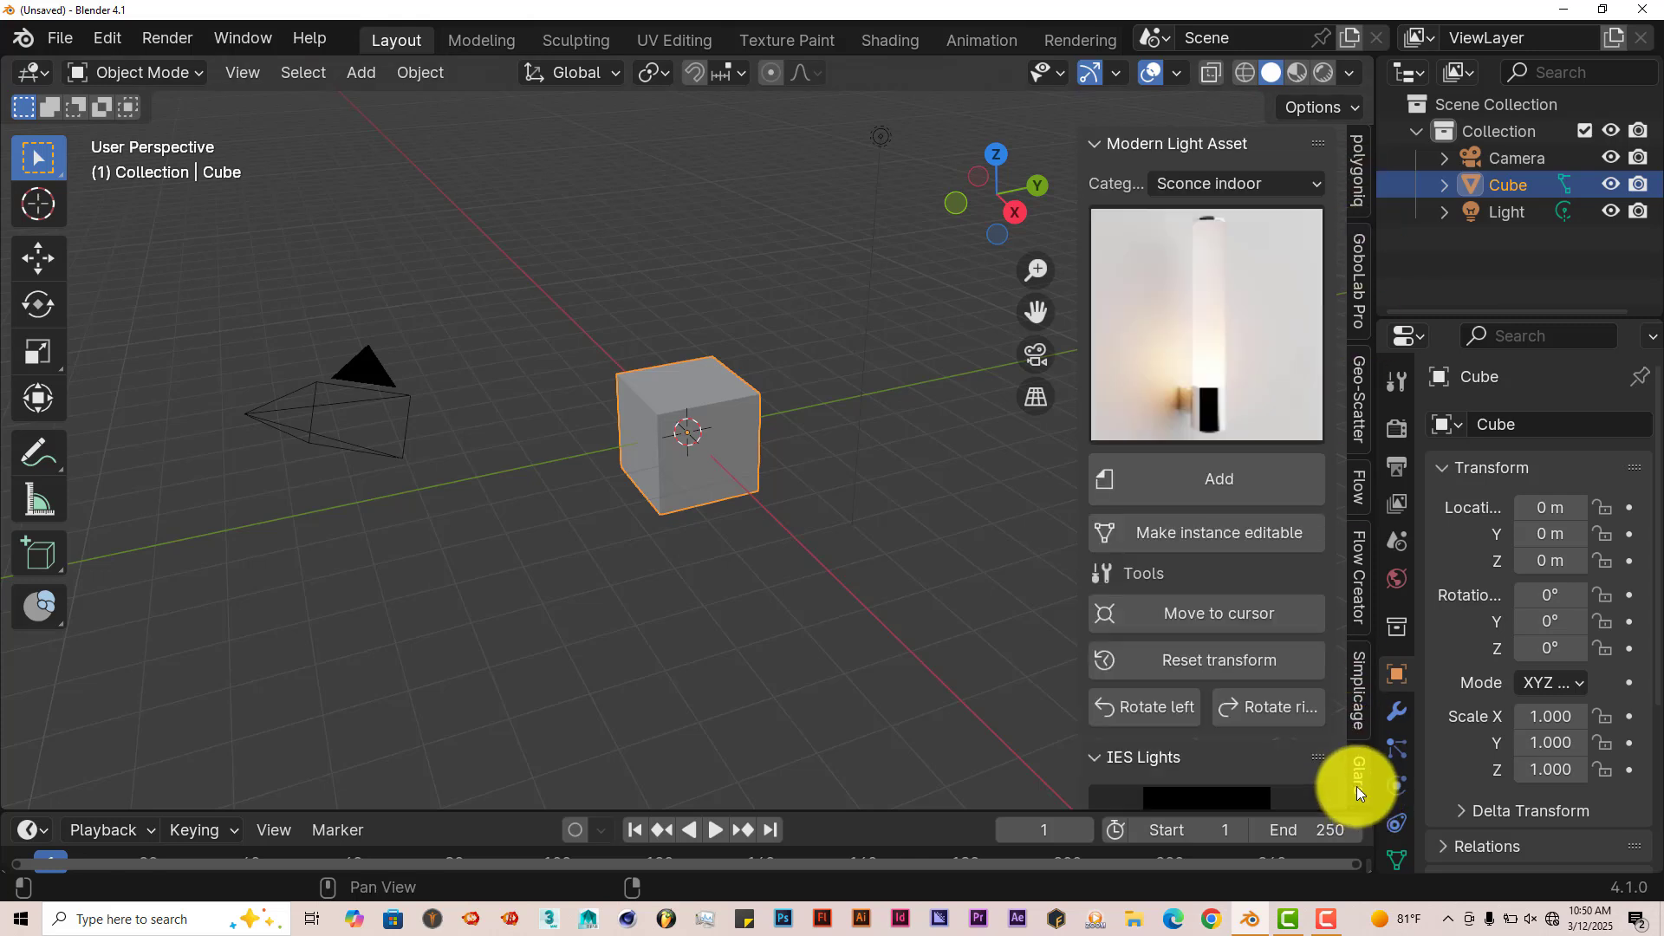
# Step: Browse the Modern Light Asset categories and the previews of the Sconce indoor lights
pyautogui.click(1251, 179)
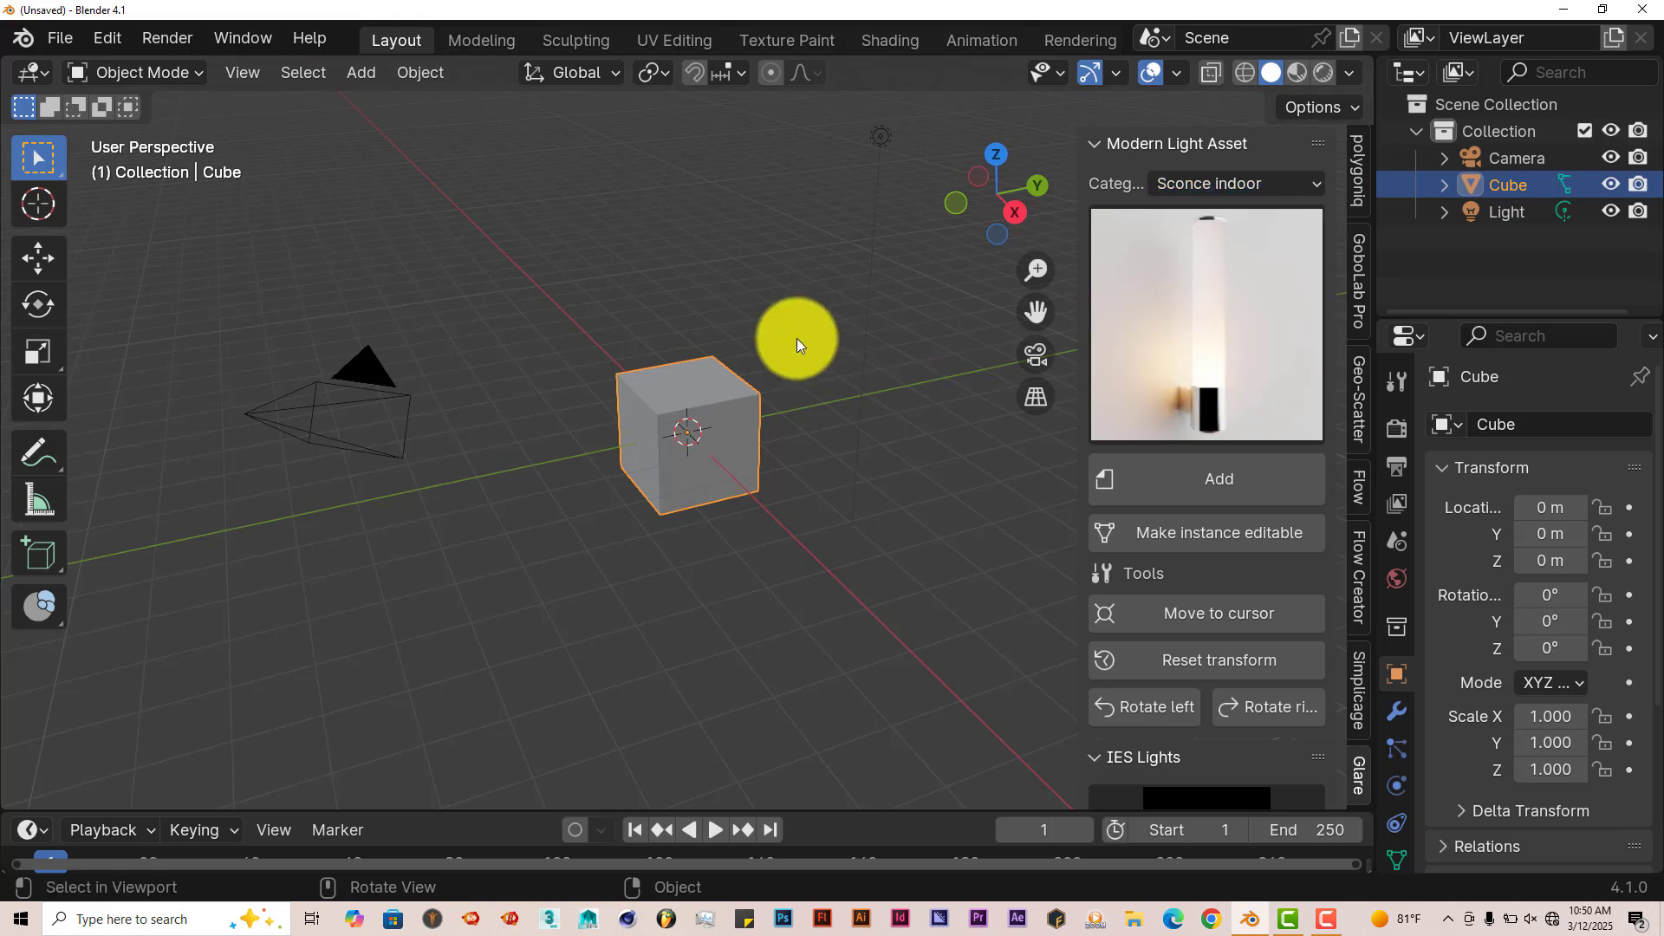
pyautogui.click(1180, 339)
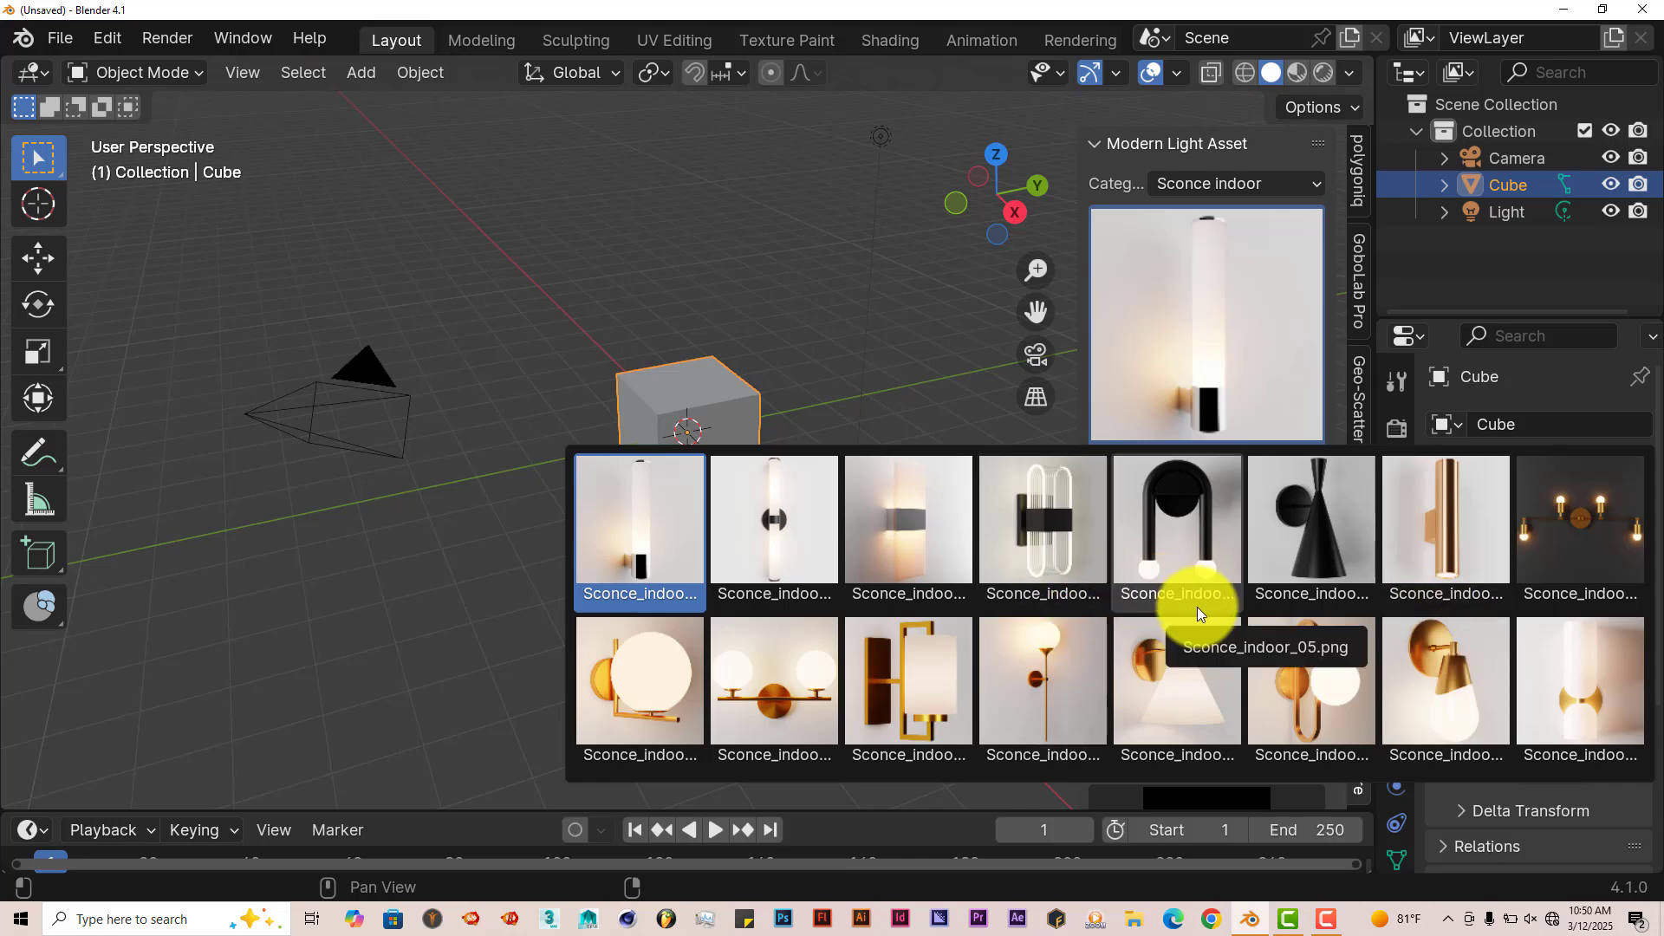
pyautogui.click(858, 286)
# Step: Delete all default objects from the scene, including the cube, camera and light
pyautogui.moveTo(765, 473)
pyautogui.mouseDown(button='middle')
pyautogui.moveTo(720, 478)
pyautogui.moveTo(756, 515)
pyautogui.moveTo(824, 457)
pyautogui.moveTo(793, 490)
pyautogui.moveTo(743, 469)
pyautogui.mouseUp(button='middle')
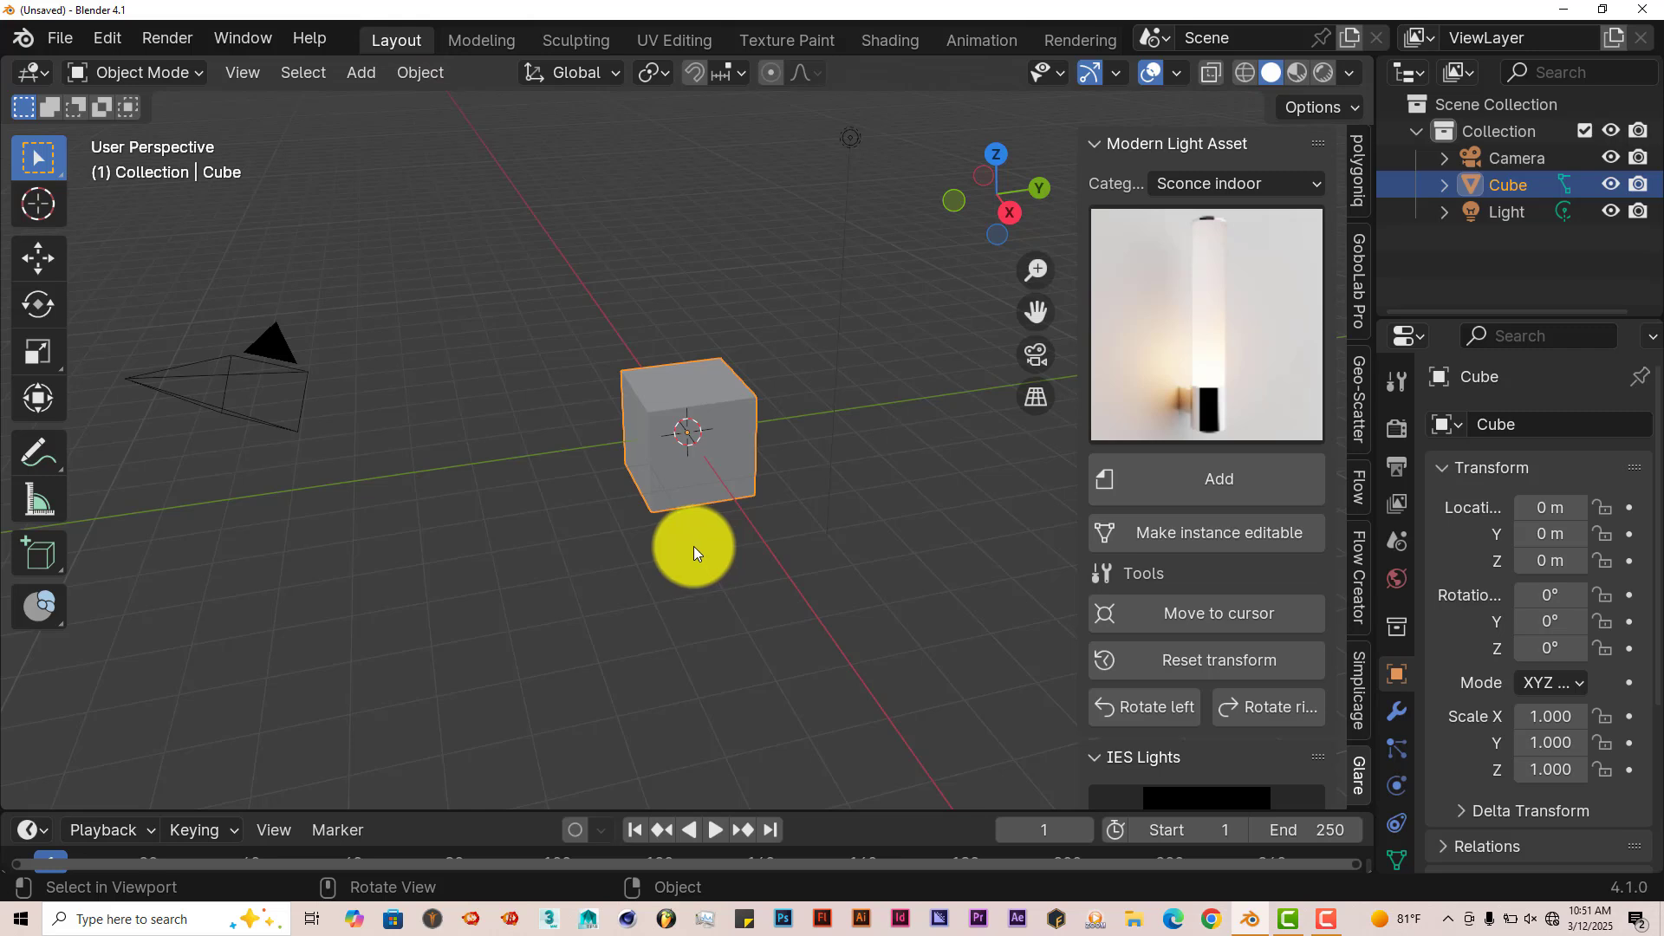
pyautogui.press('a')
pyautogui.press('Delete')
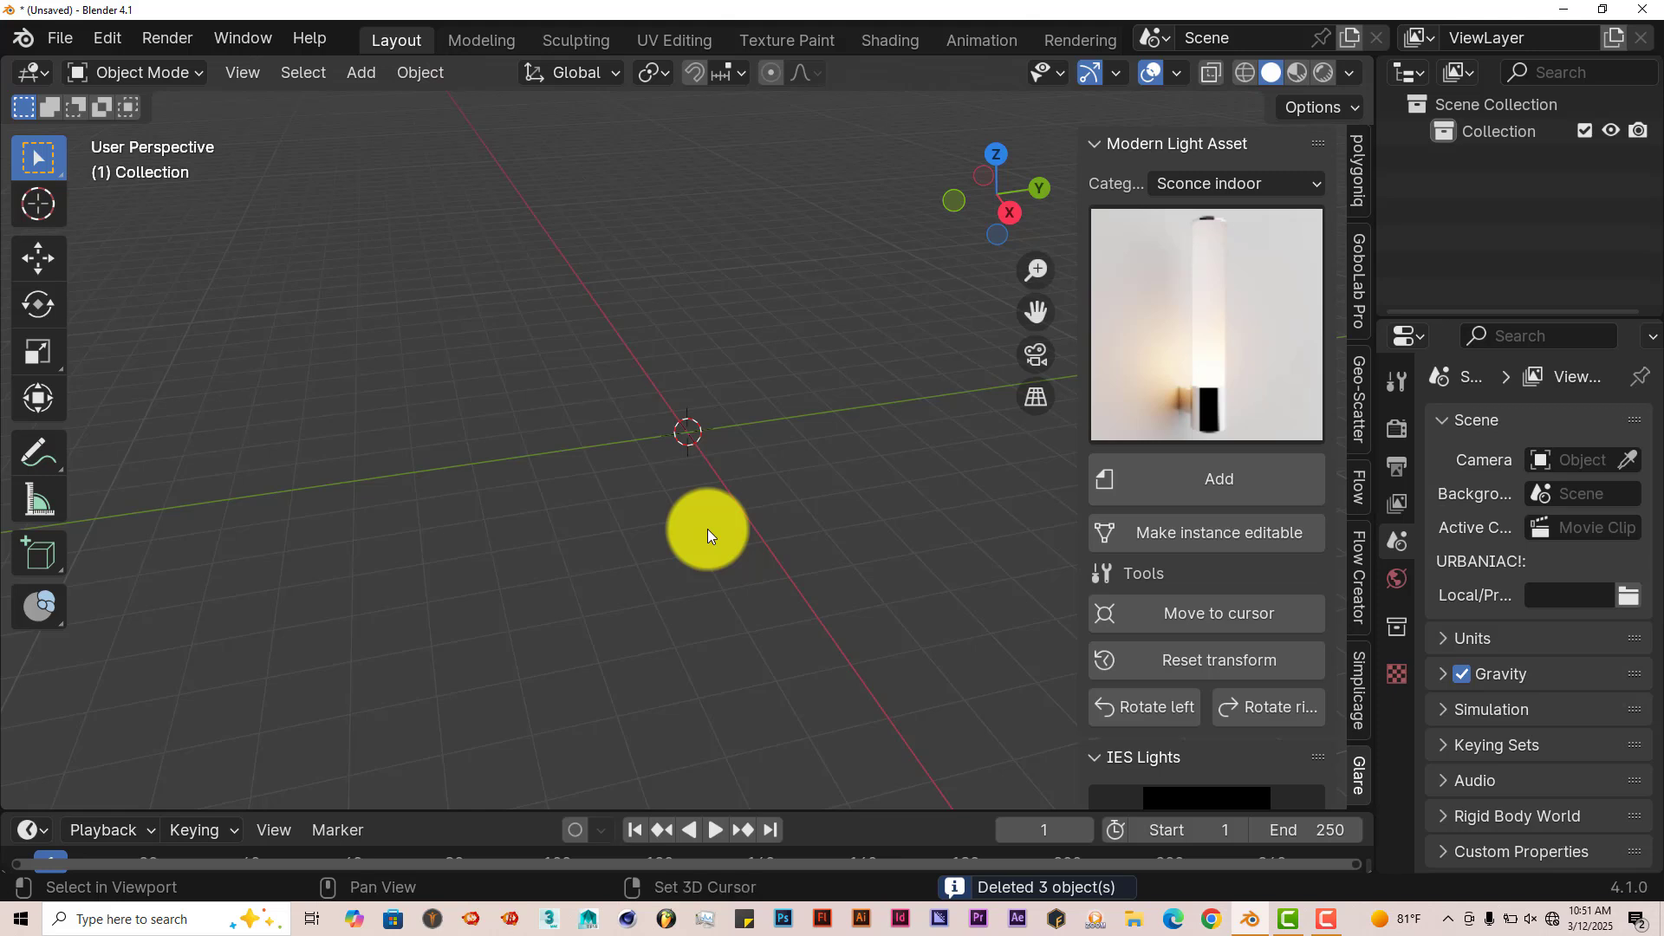
# Step: Add a plane mesh at the origin and scale it up uniformly by about 7.2
pyautogui.hotkey('shift', 'a')
pyautogui.moveTo(697, 211)
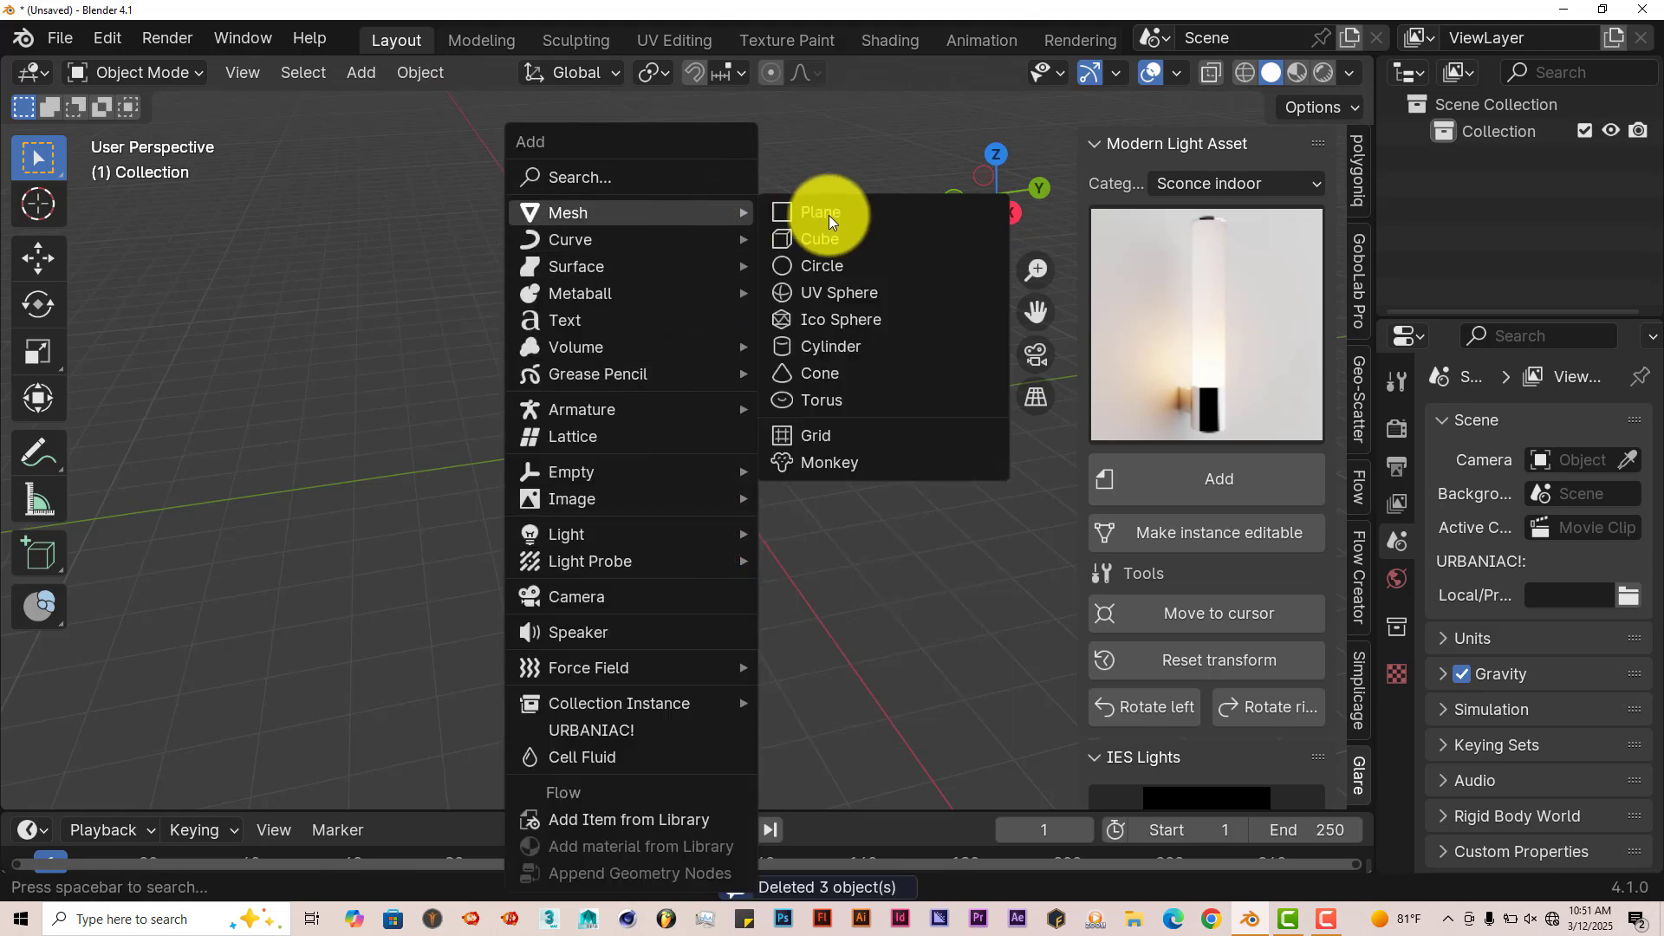
pyautogui.click(831, 214)
pyautogui.press('s')
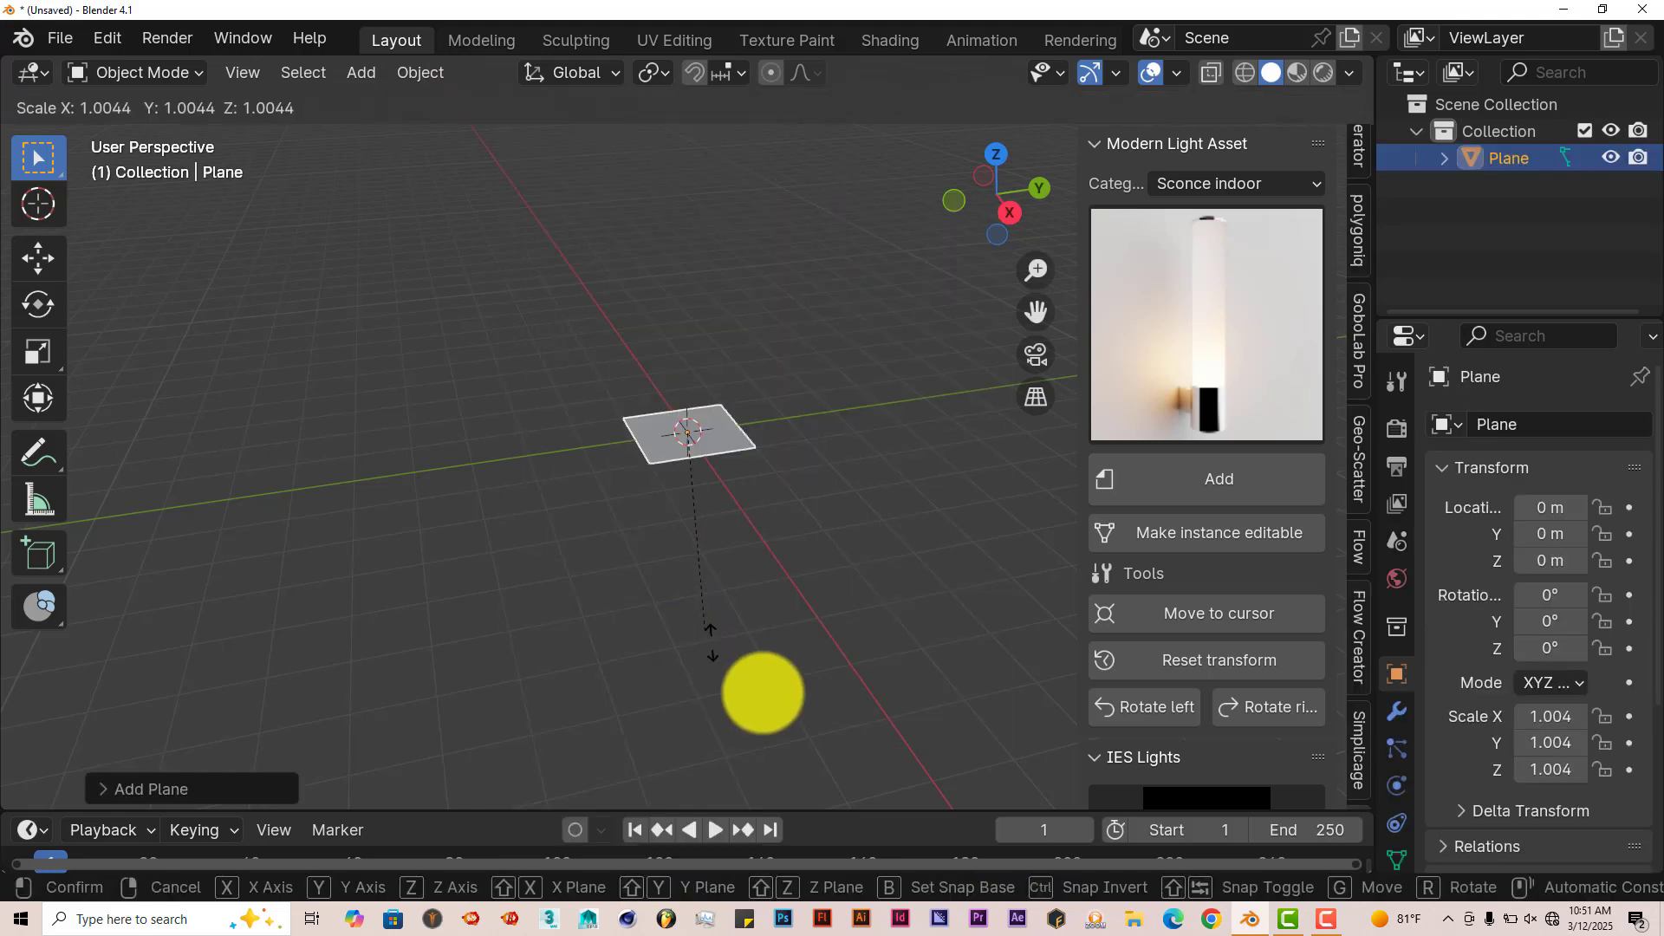
pyautogui.click(547, 411)
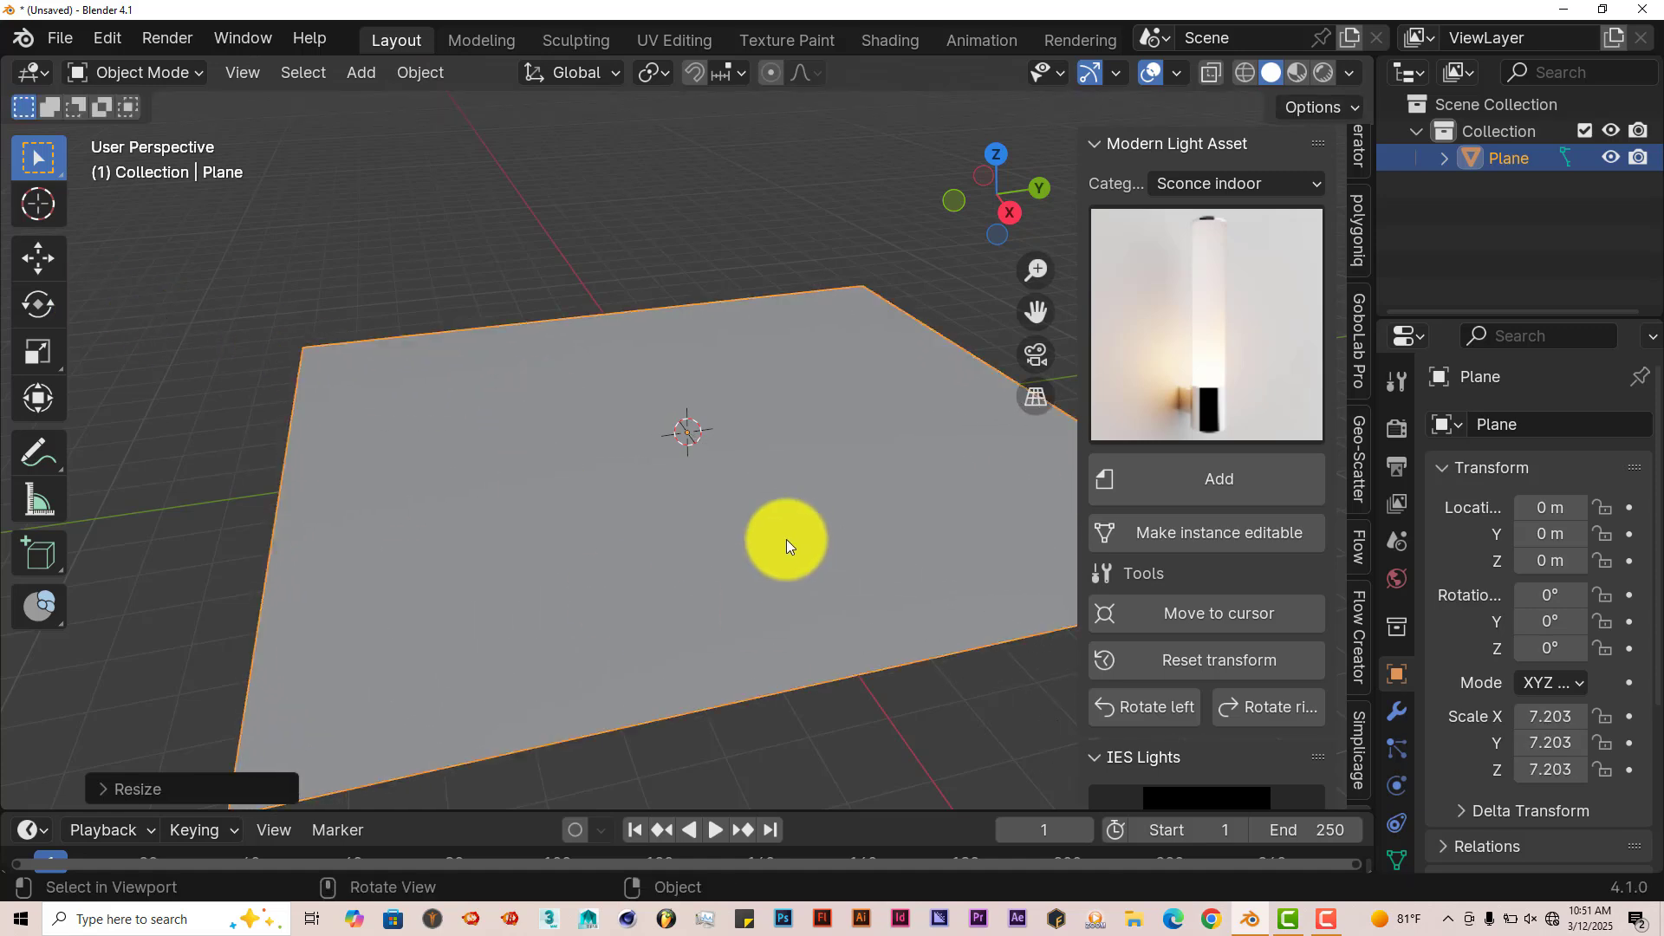
# Step: Rotate the plane 90 degrees about the X axis so it stands upright as a wall
pyautogui.scroll(-3, 786, 540)
pyautogui.moveTo(681, 535); pyautogui.dragTo(733, 540, button='middle')
pyautogui.moveTo(718, 445); pyautogui.dragTo(657, 423, button='middle')
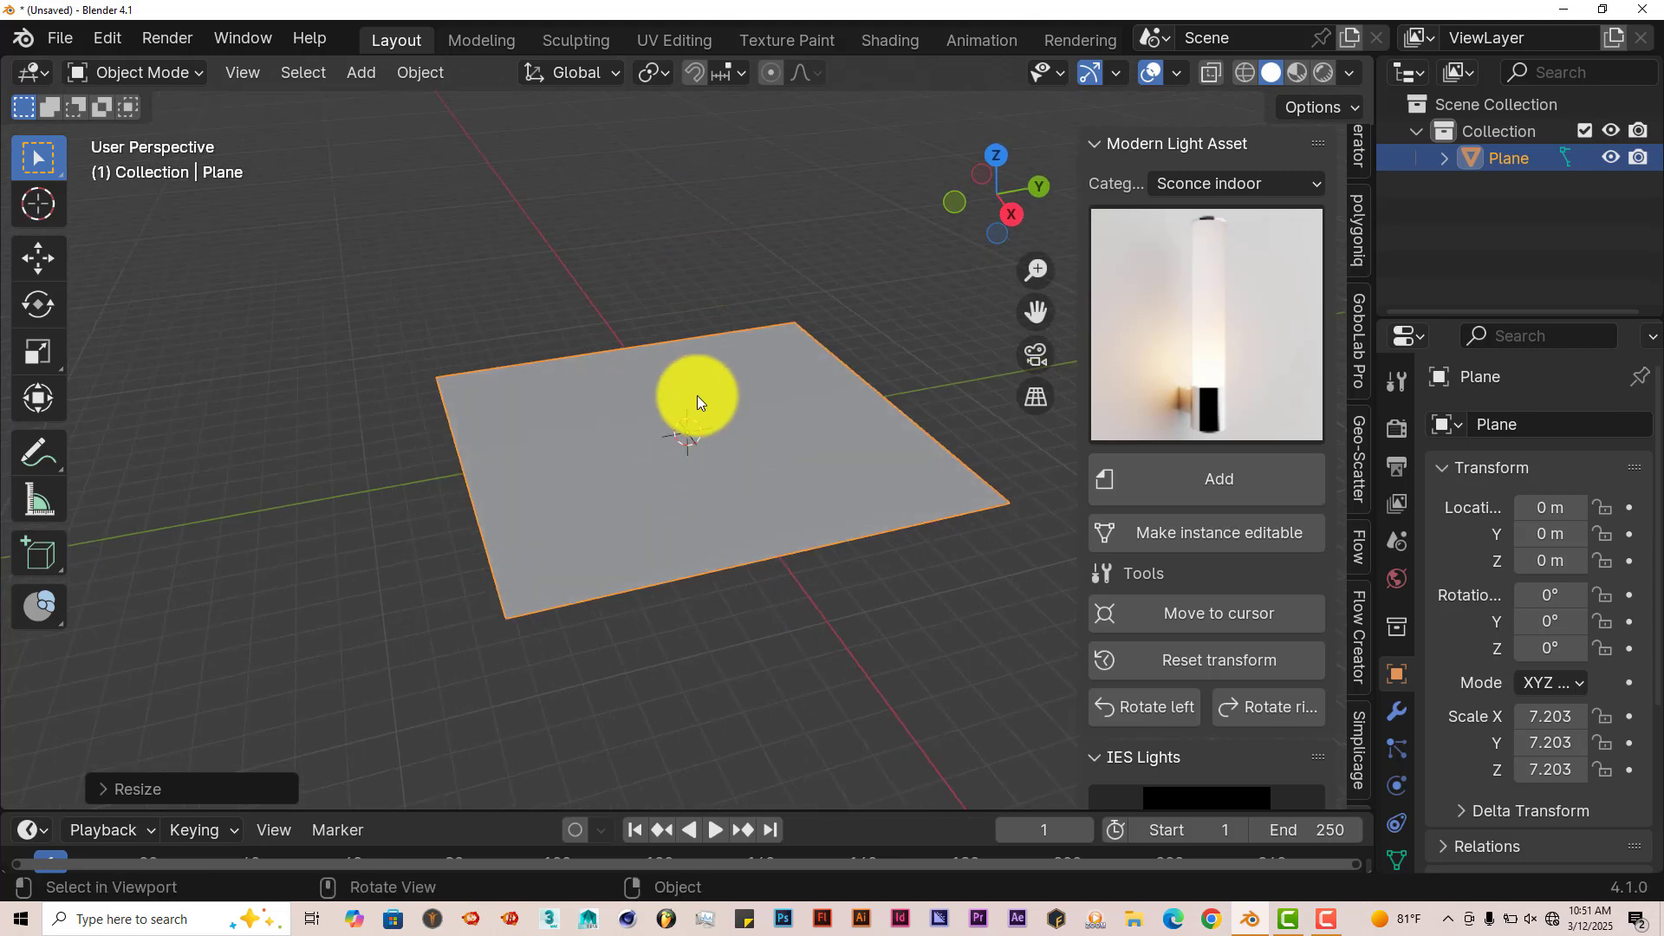
pyautogui.write('rx')
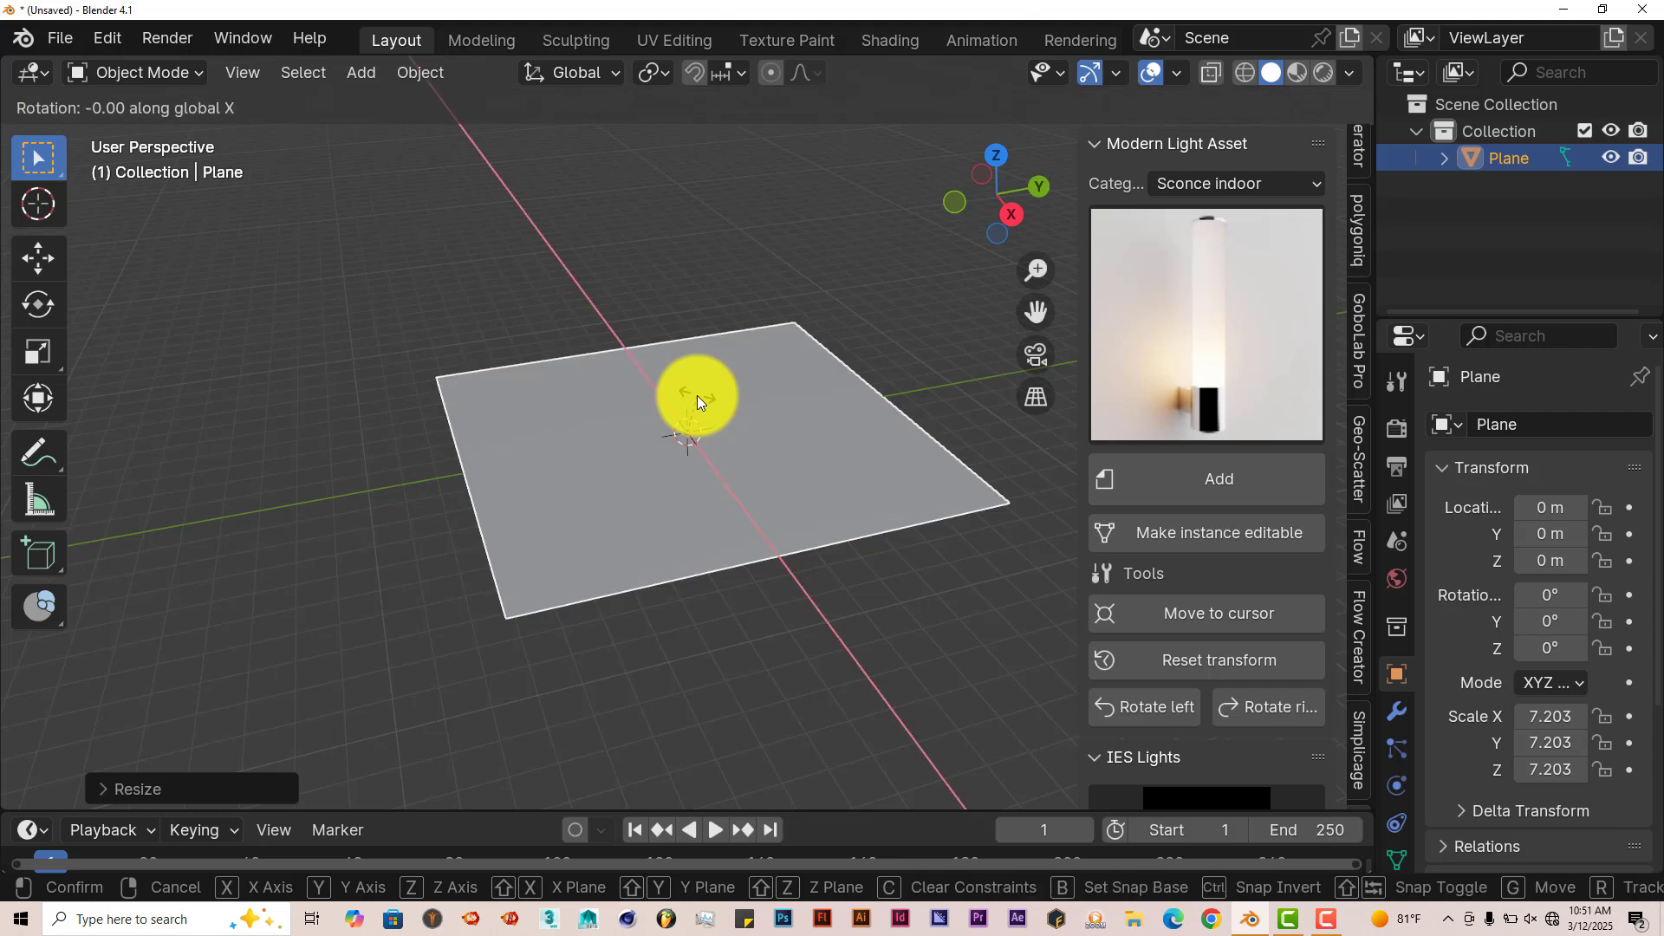
pyautogui.write('90')
pyautogui.press('Return')
# Step: Add the Sconce indoor light with the round gold wall plate, cone holder and teardrop bulb to the scene
pyautogui.moveTo(560, 449); pyautogui.dragTo(614, 542, button='middle')
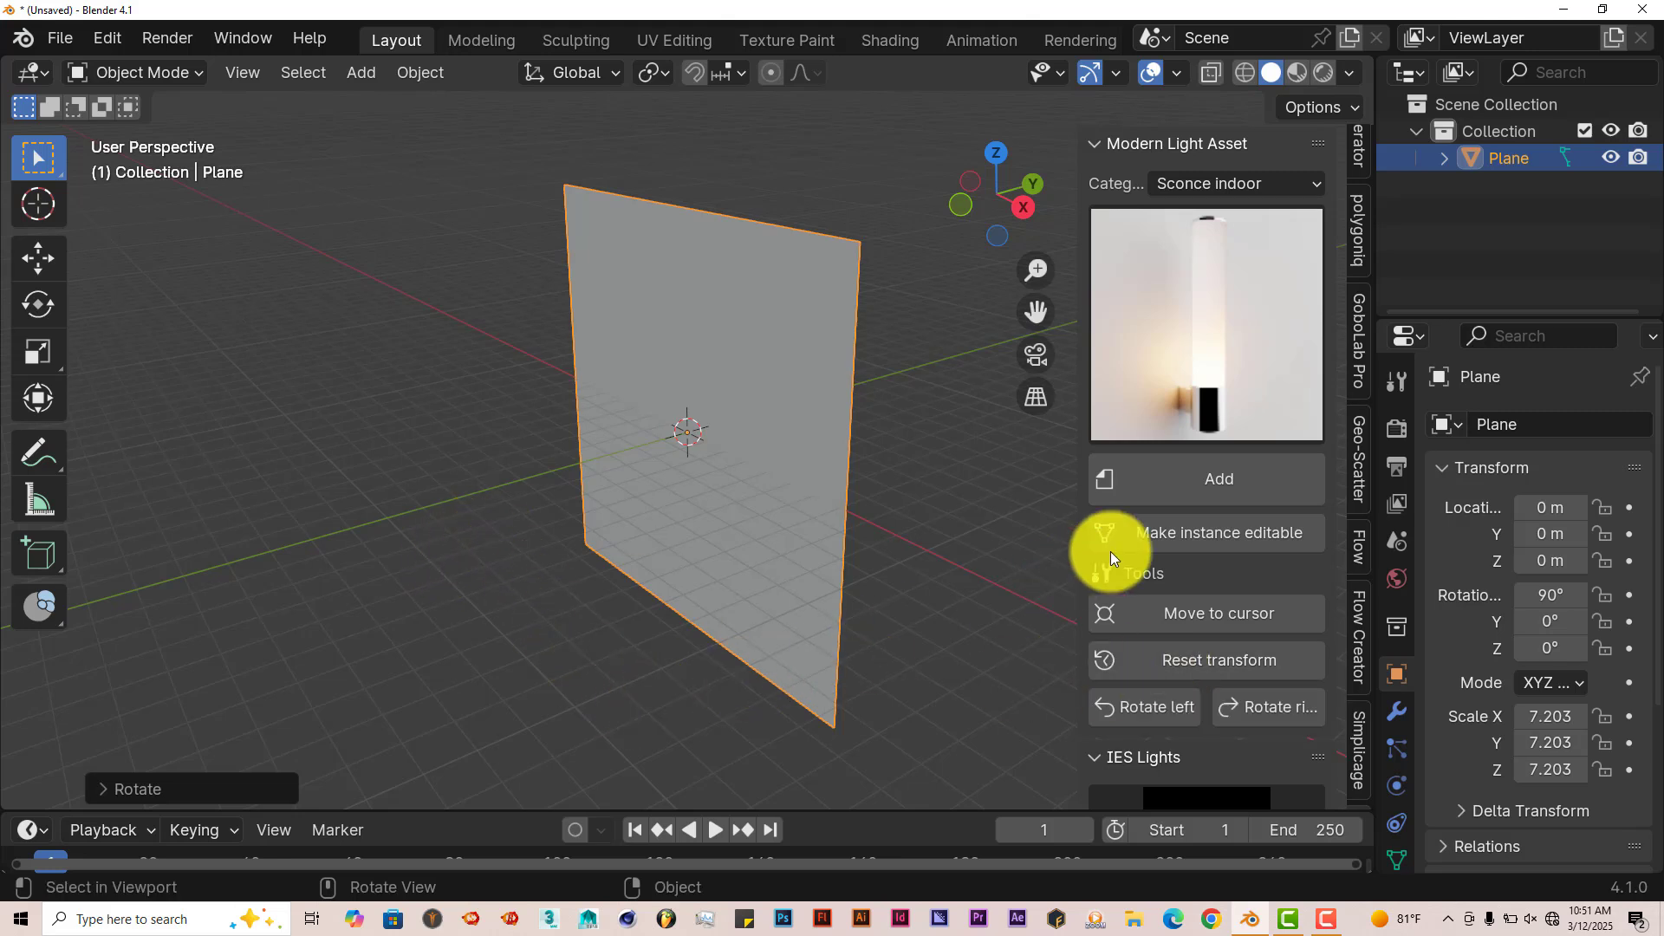
pyautogui.click(1187, 376)
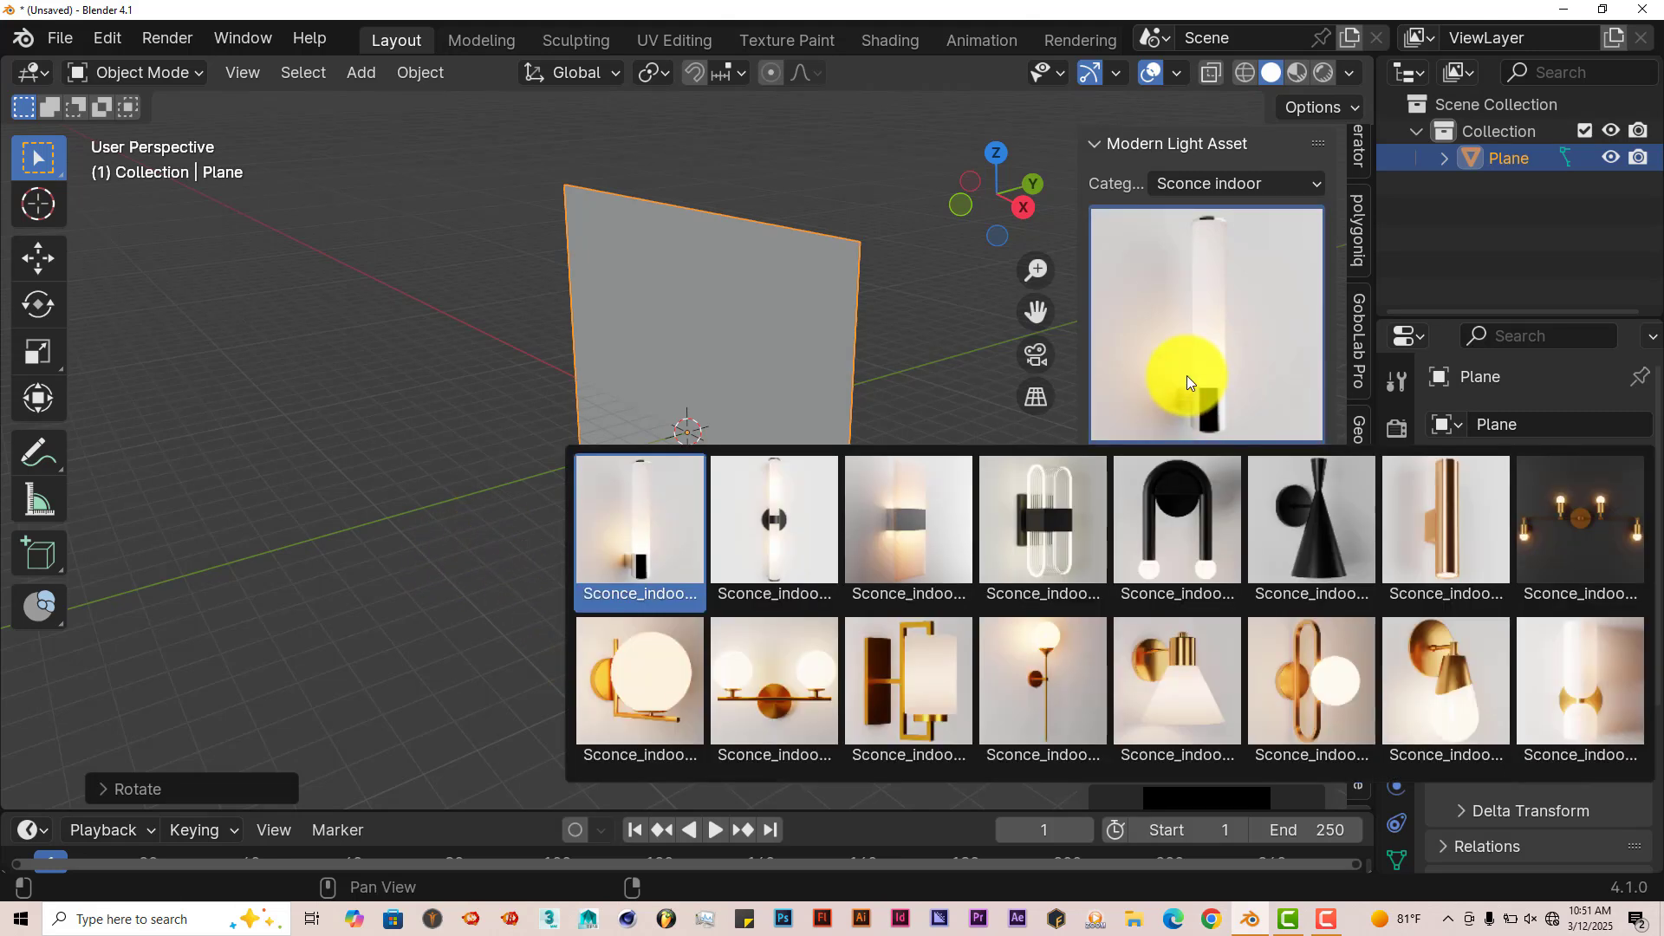
pyautogui.click(1436, 659)
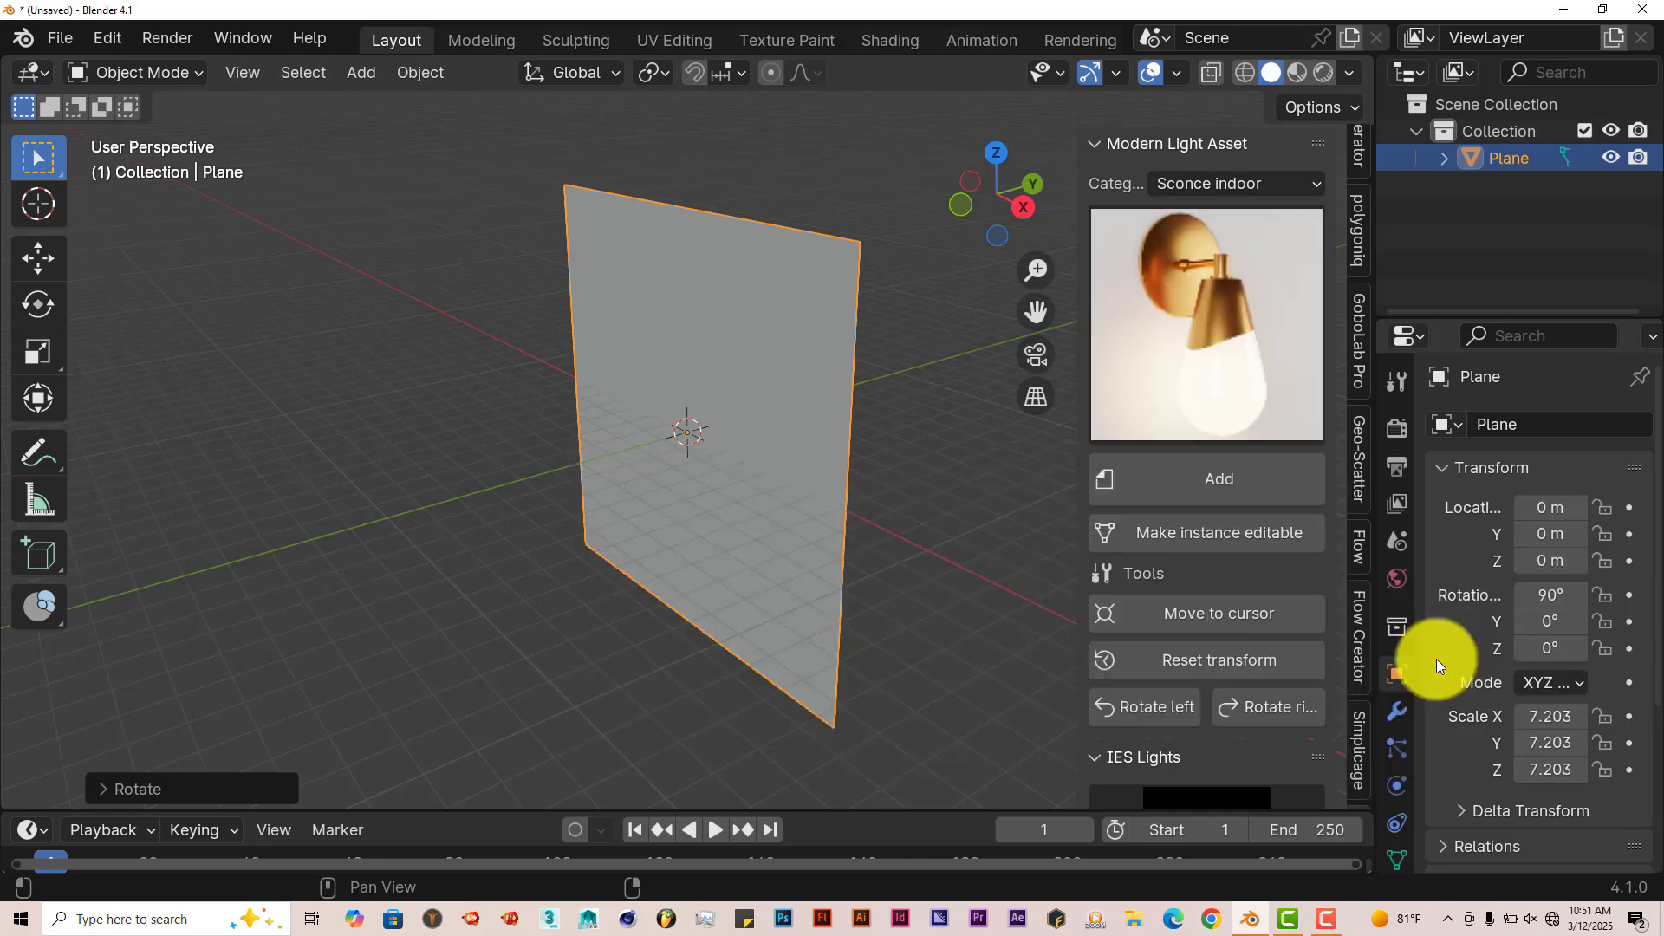
pyautogui.click(1220, 487)
pyautogui.scroll(5, 740, 575)
pyautogui.moveTo(739, 576)
pyautogui.mouseDown(button='middle')
pyautogui.moveTo(760, 554)
pyautogui.moveTo(744, 545)
pyautogui.mouseUp(button='middle')
pyautogui.click(633, 487)
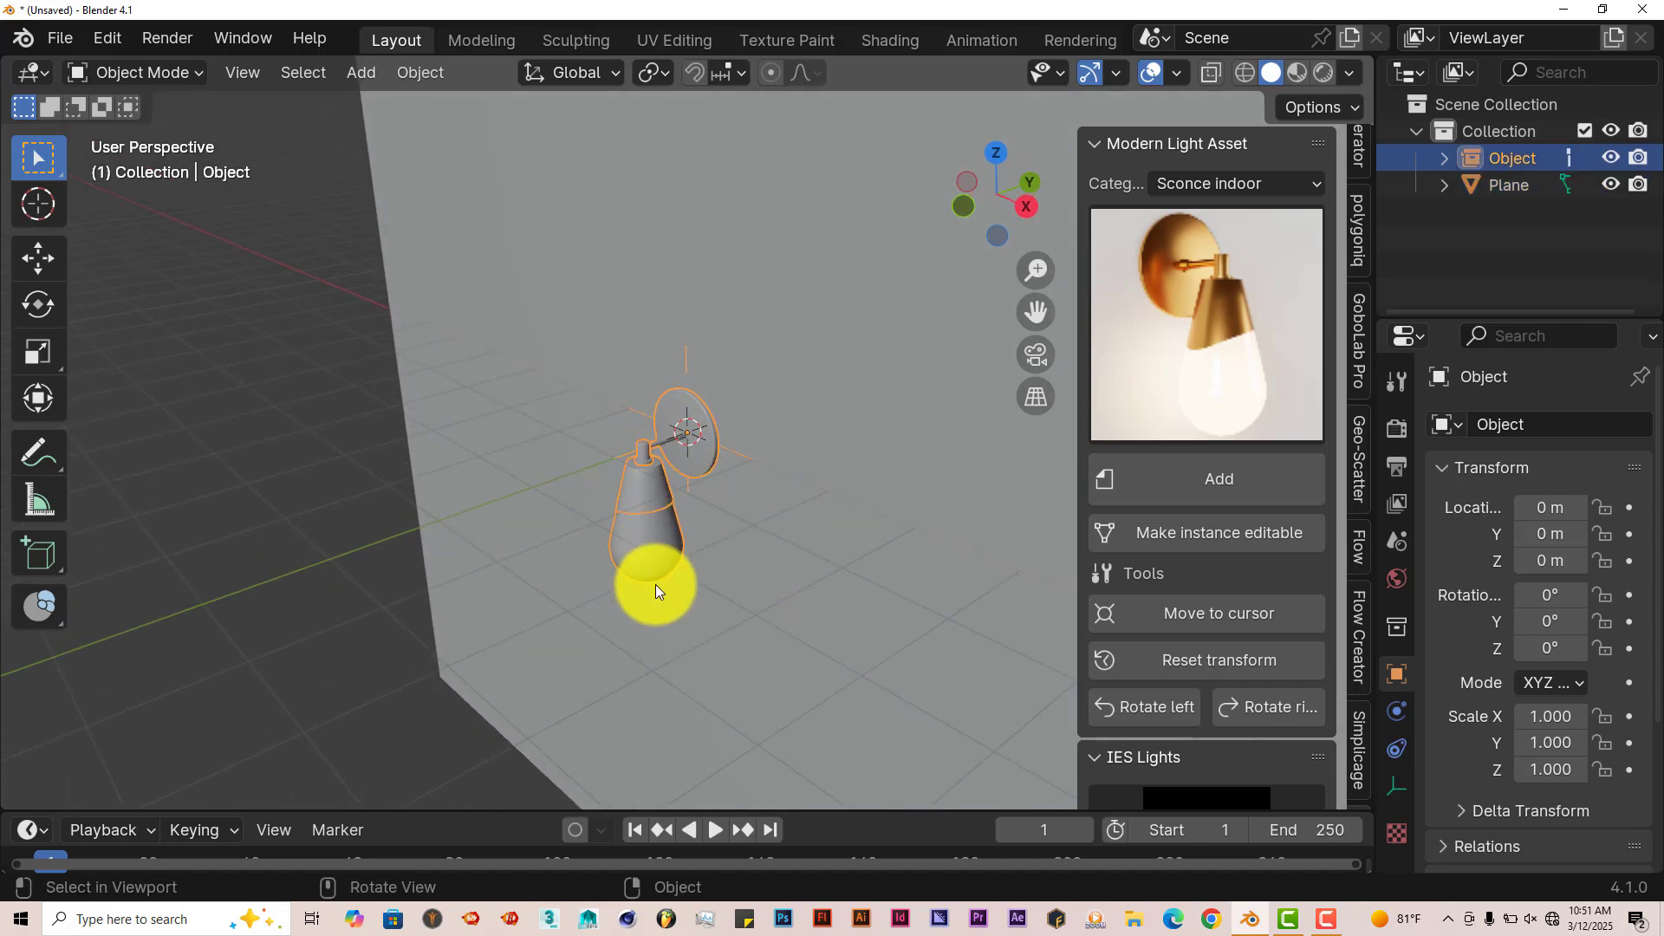
pyautogui.moveTo(656, 584); pyautogui.dragTo(692, 474, button='middle')
pyautogui.moveTo(697, 564); pyautogui.dragTo(680, 458, button='middle')
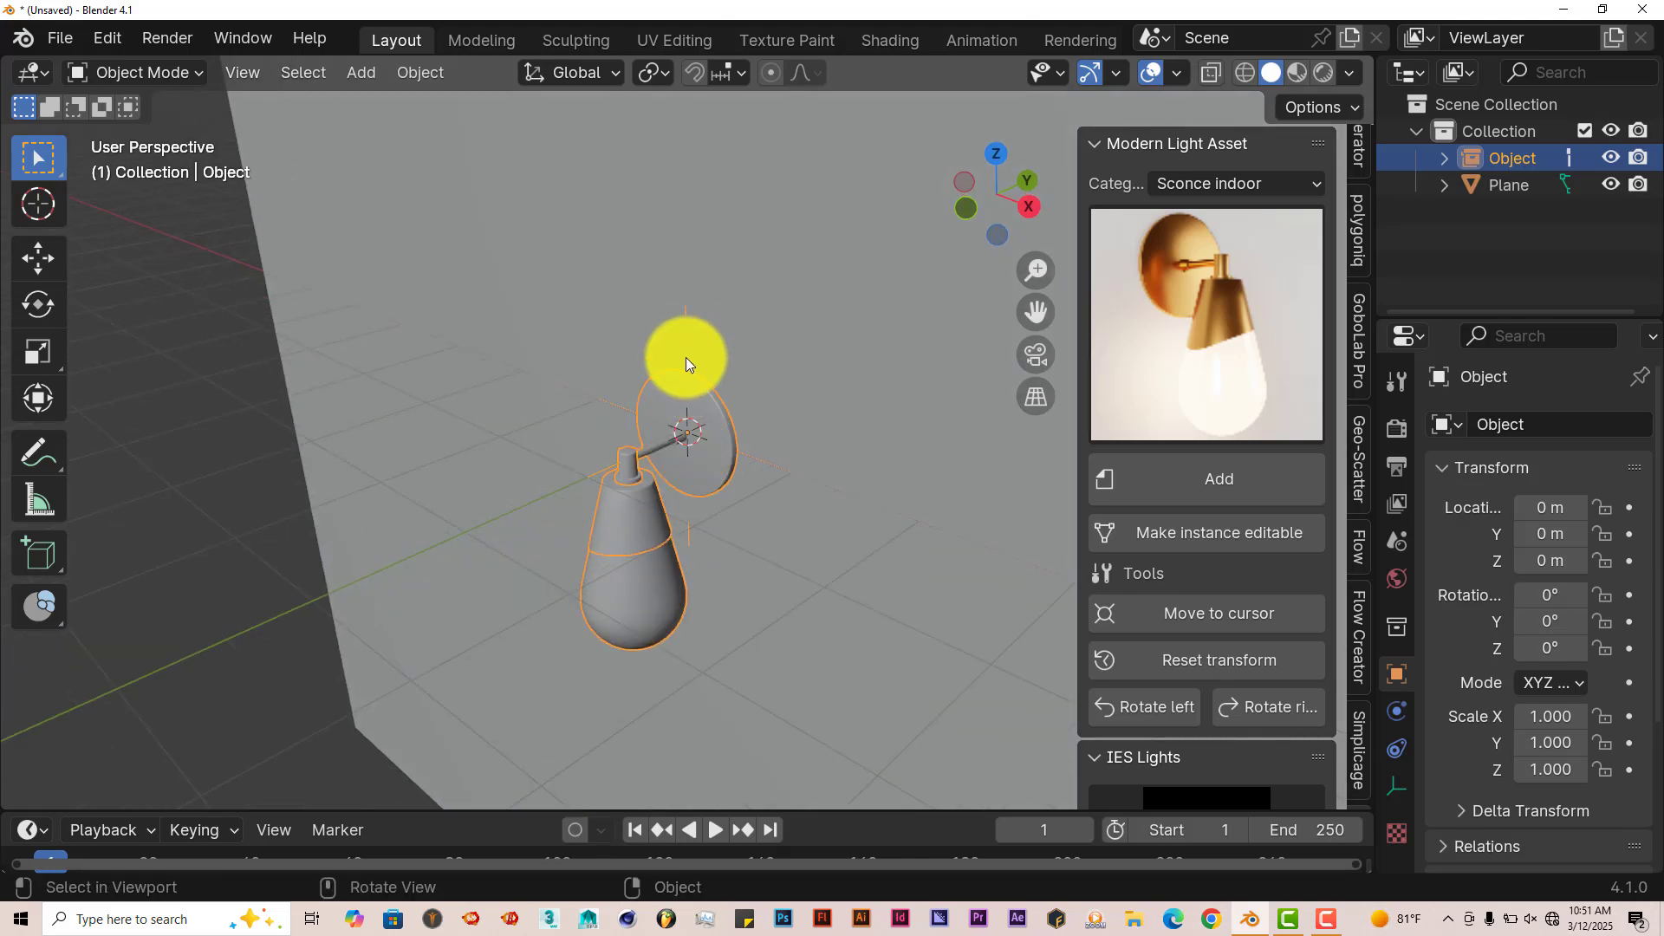
# Step: Move the wall plane about 0.75 m along the Y axis, behind the sconce's wall plate
pyautogui.click(691, 411)
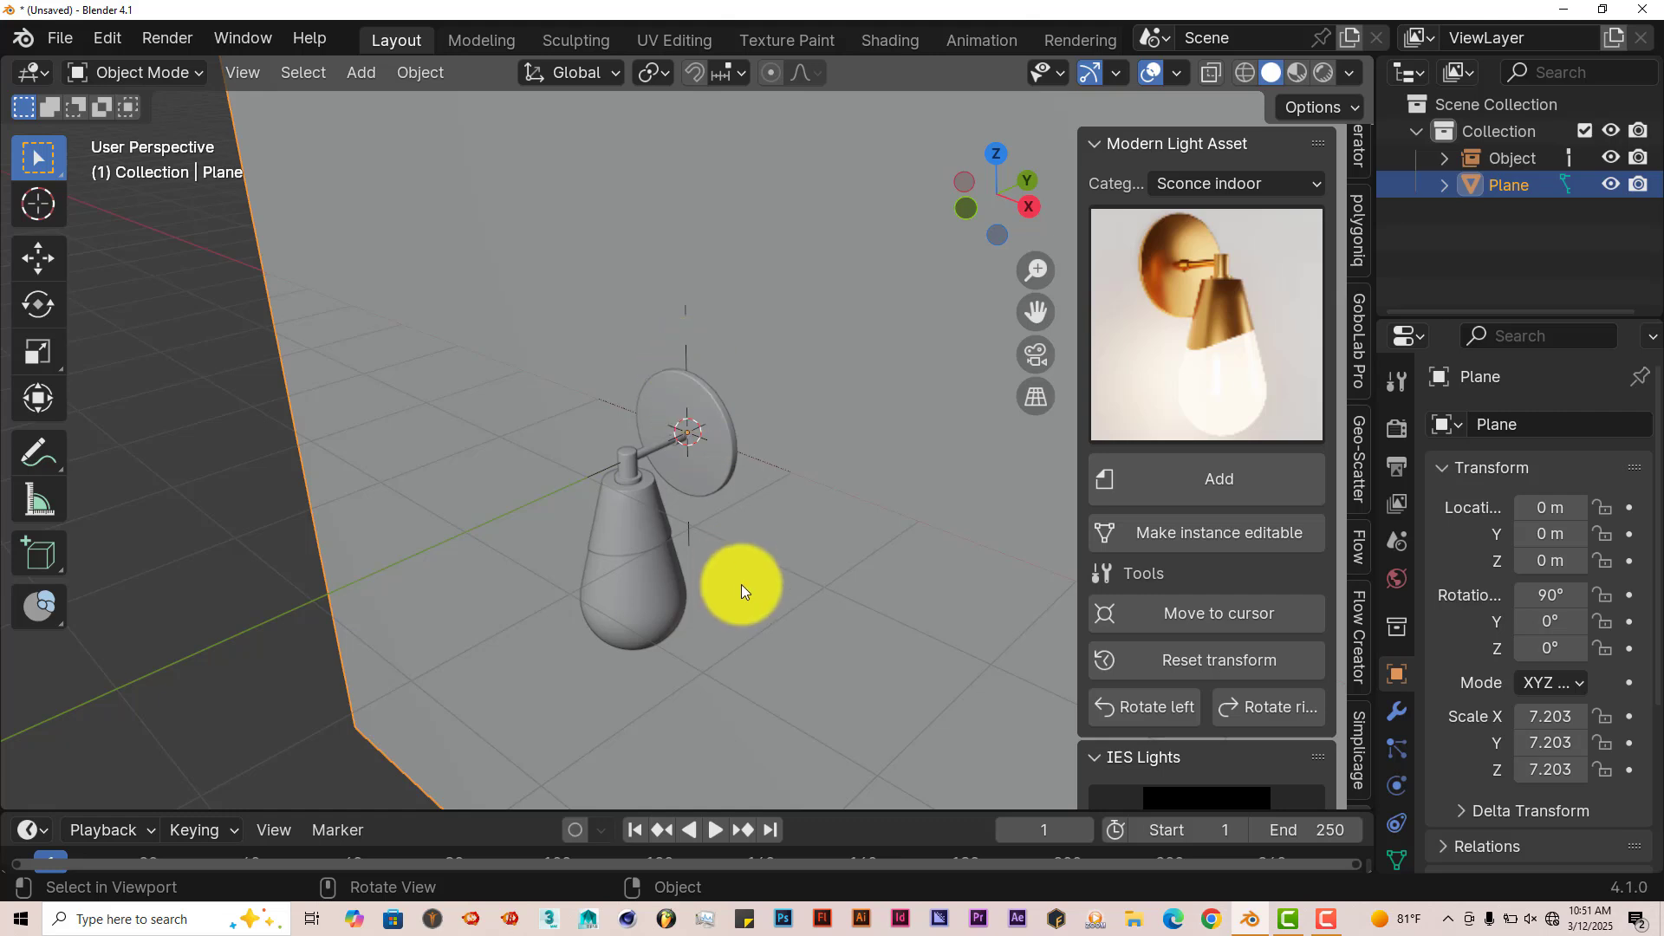
pyautogui.moveTo(742, 583); pyautogui.dragTo(726, 616, button='middle')
pyautogui.scroll(-3, 722, 618)
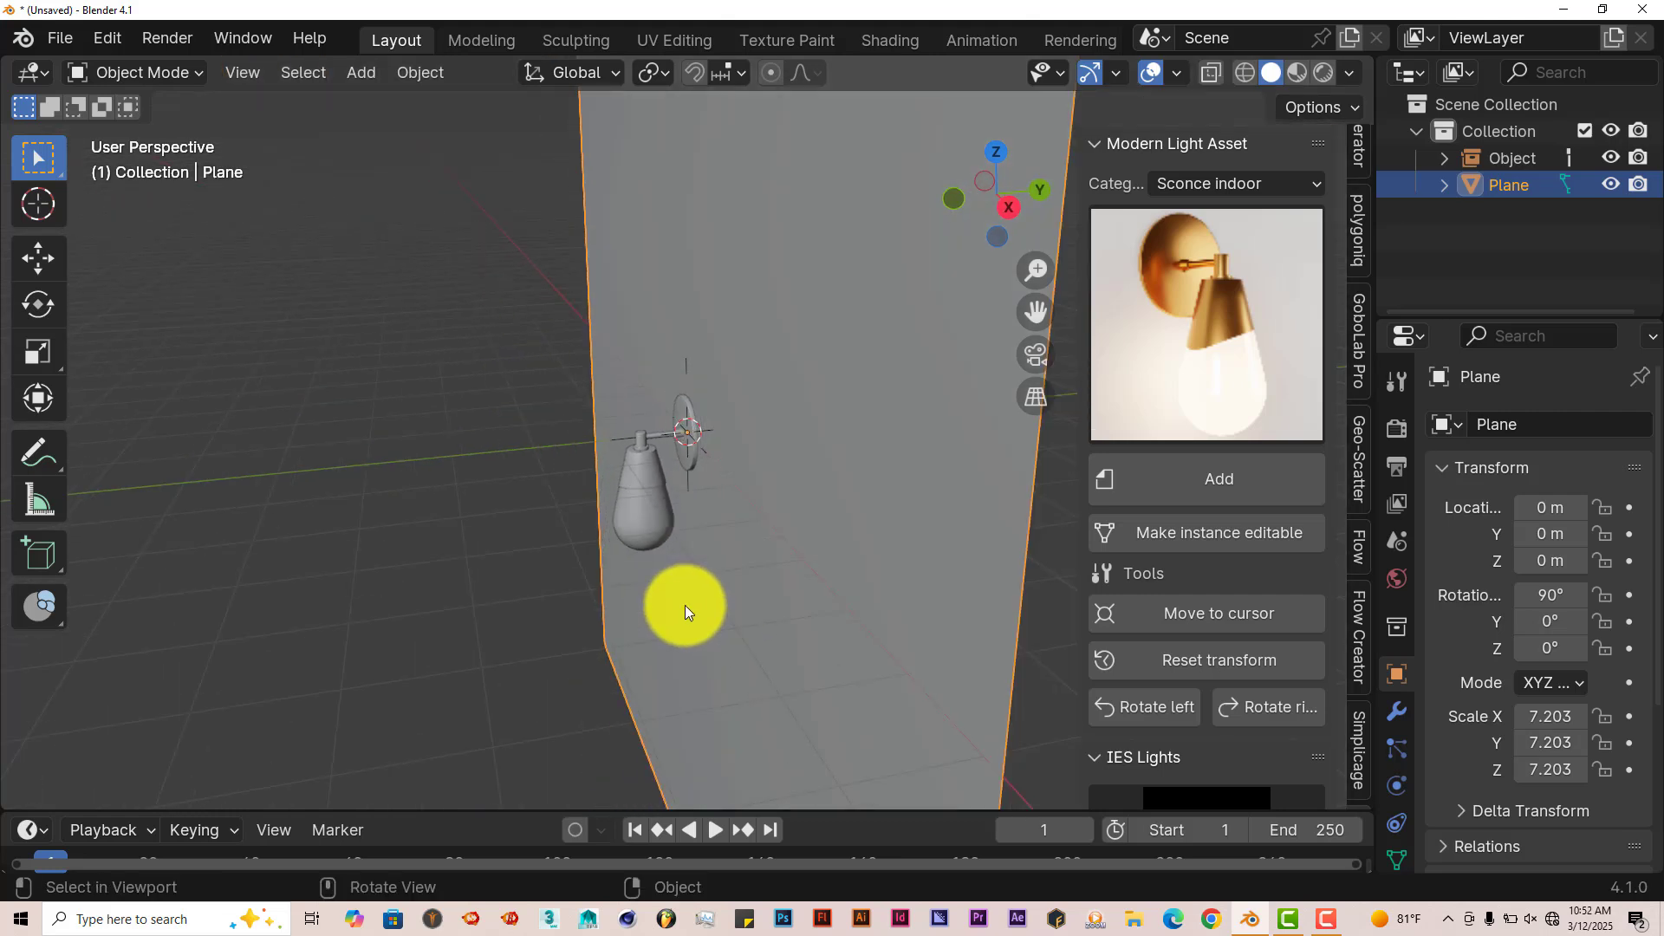
pyautogui.click(35, 254)
pyautogui.scroll(-1, 745, 453)
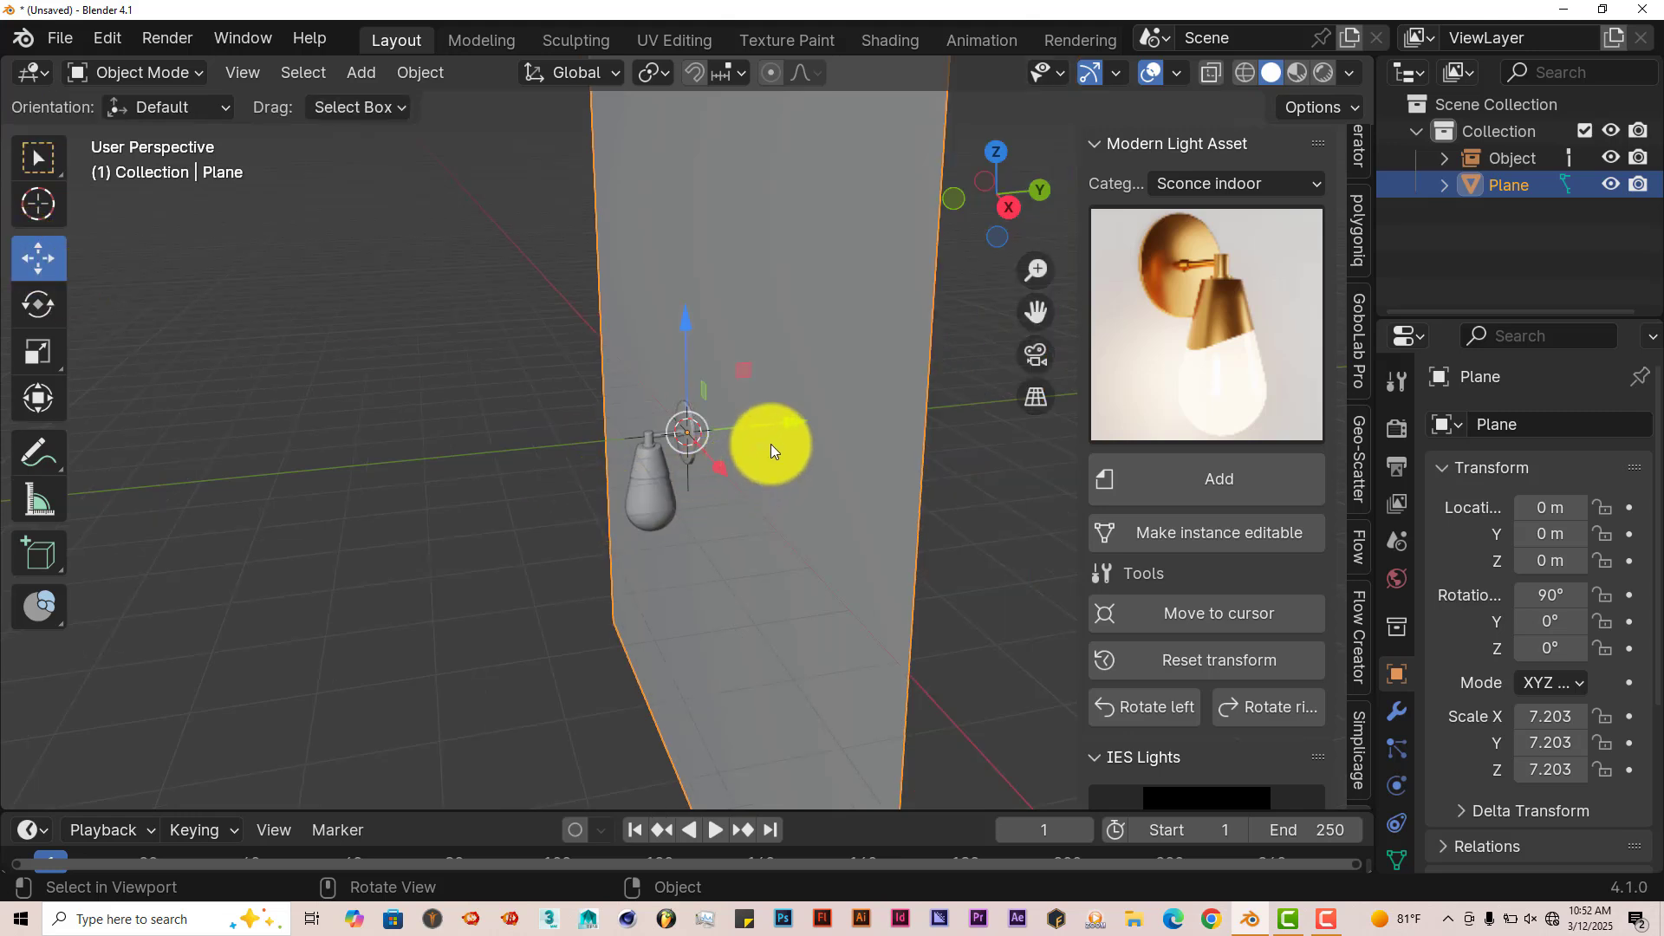
pyautogui.moveTo(793, 422); pyautogui.dragTo(837, 422)
# Step: Select the sconce and make its instance editable as separate objects
pyautogui.scroll(5, 732, 514)
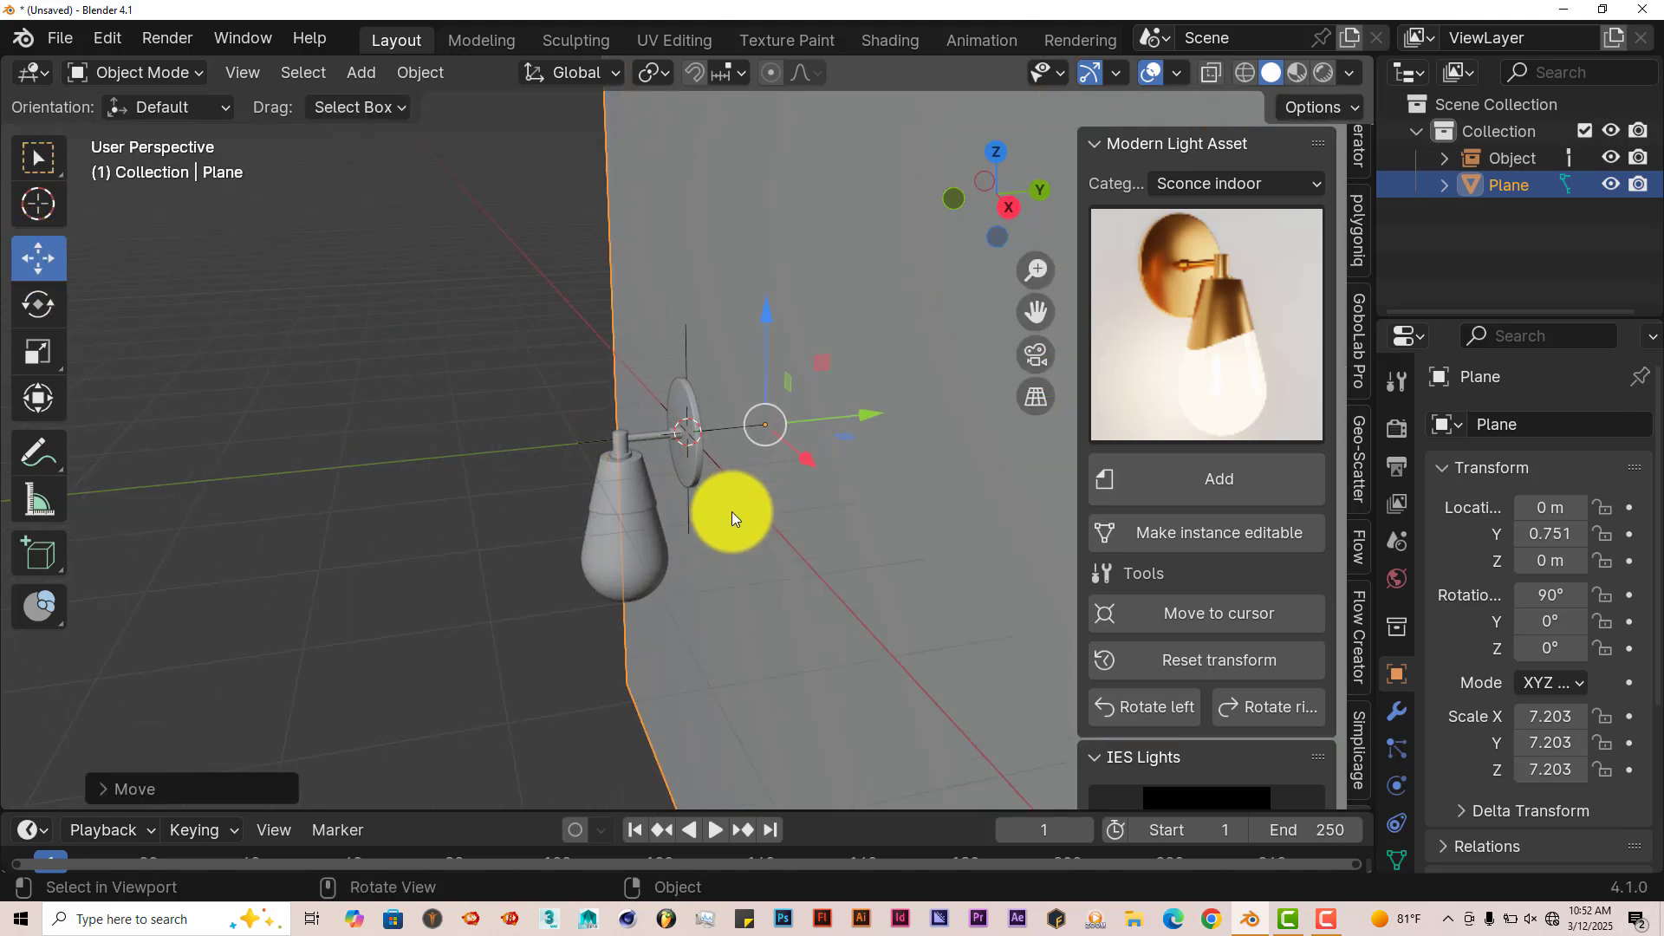
pyautogui.click(683, 327)
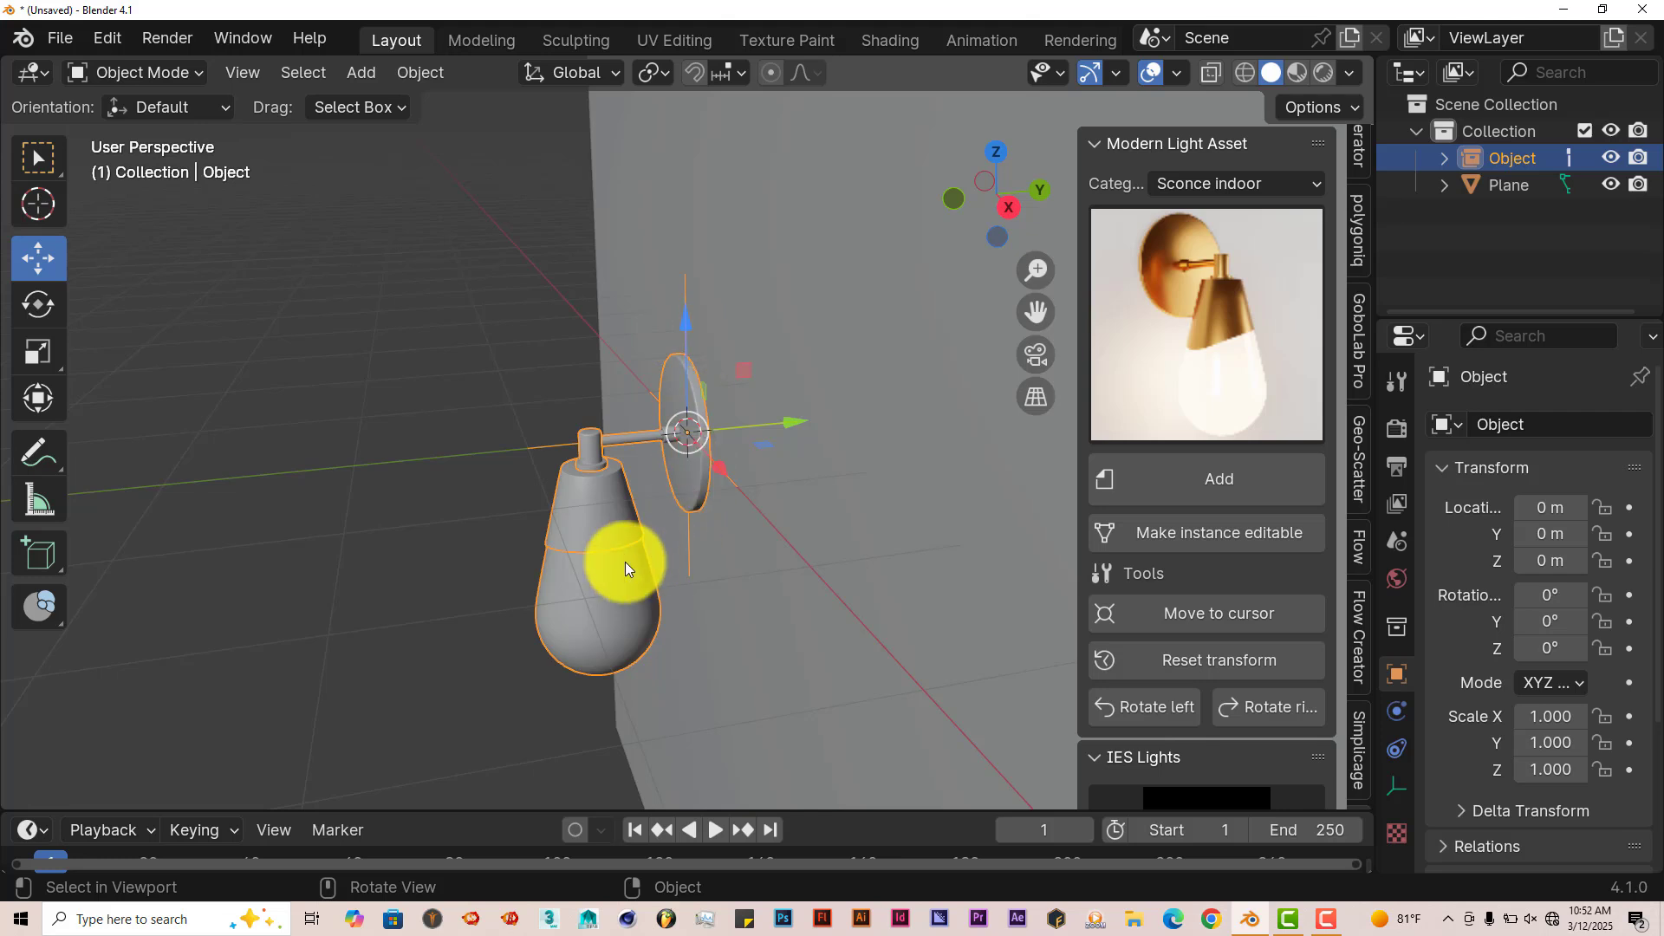
pyautogui.moveTo(625, 563); pyautogui.dragTo(713, 580, button='middle')
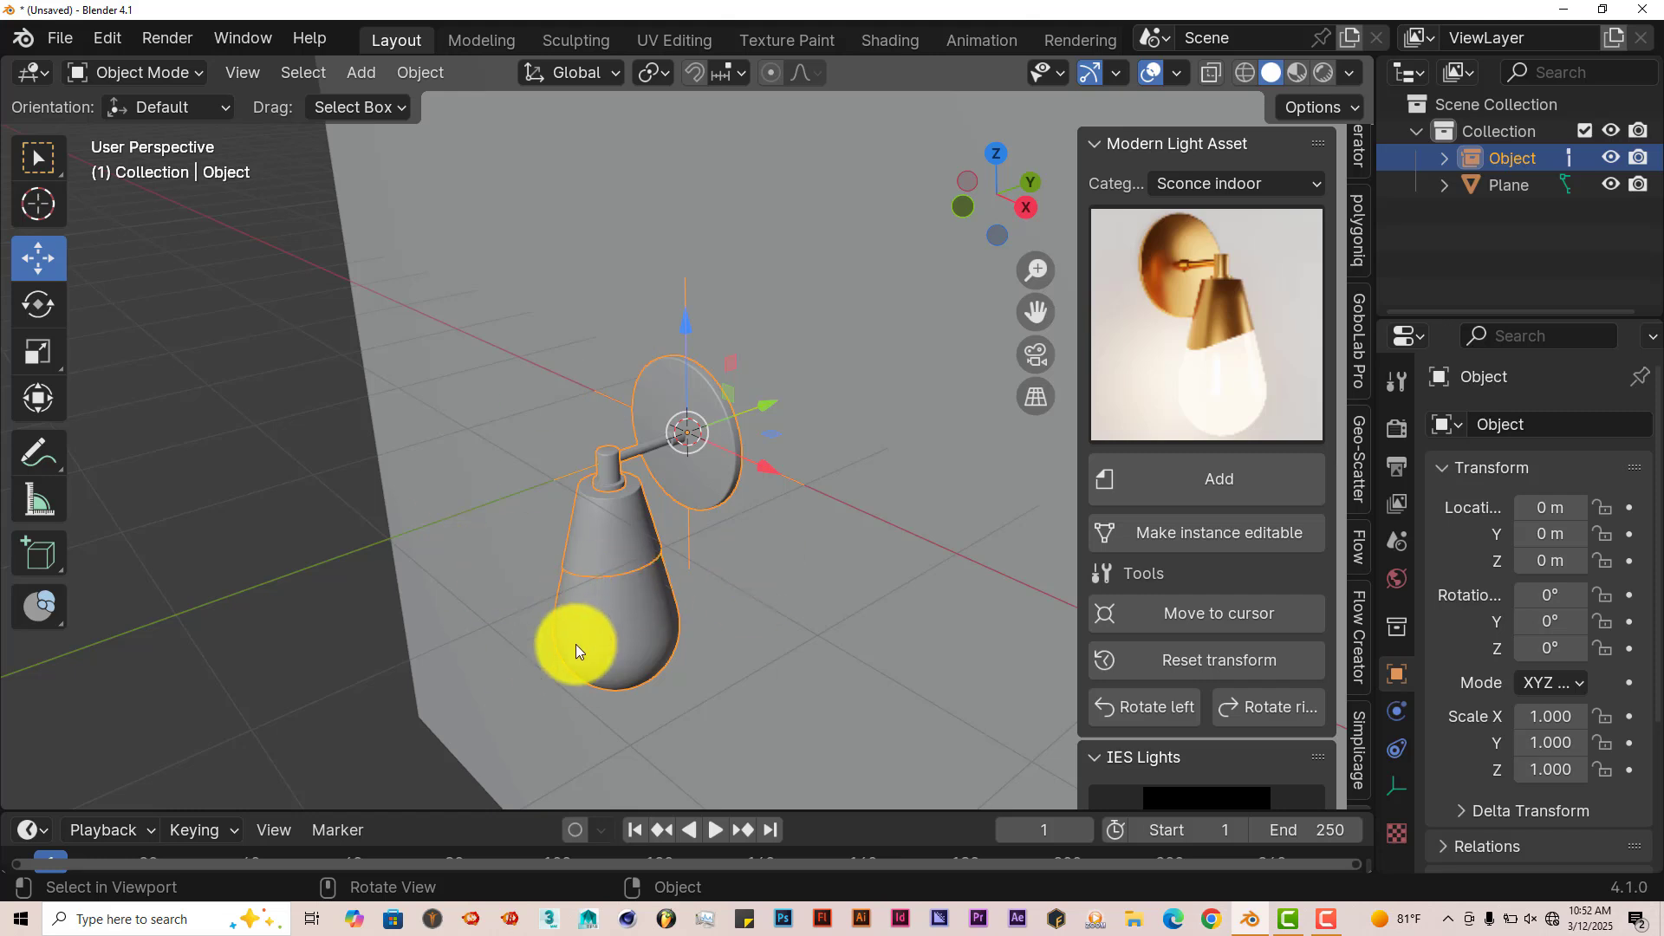
pyautogui.click(1255, 536)
# Step: Select the sconce's parts individually: the bulb, the wall plate with arm, the socket and the cone holder
pyautogui.click(616, 665)
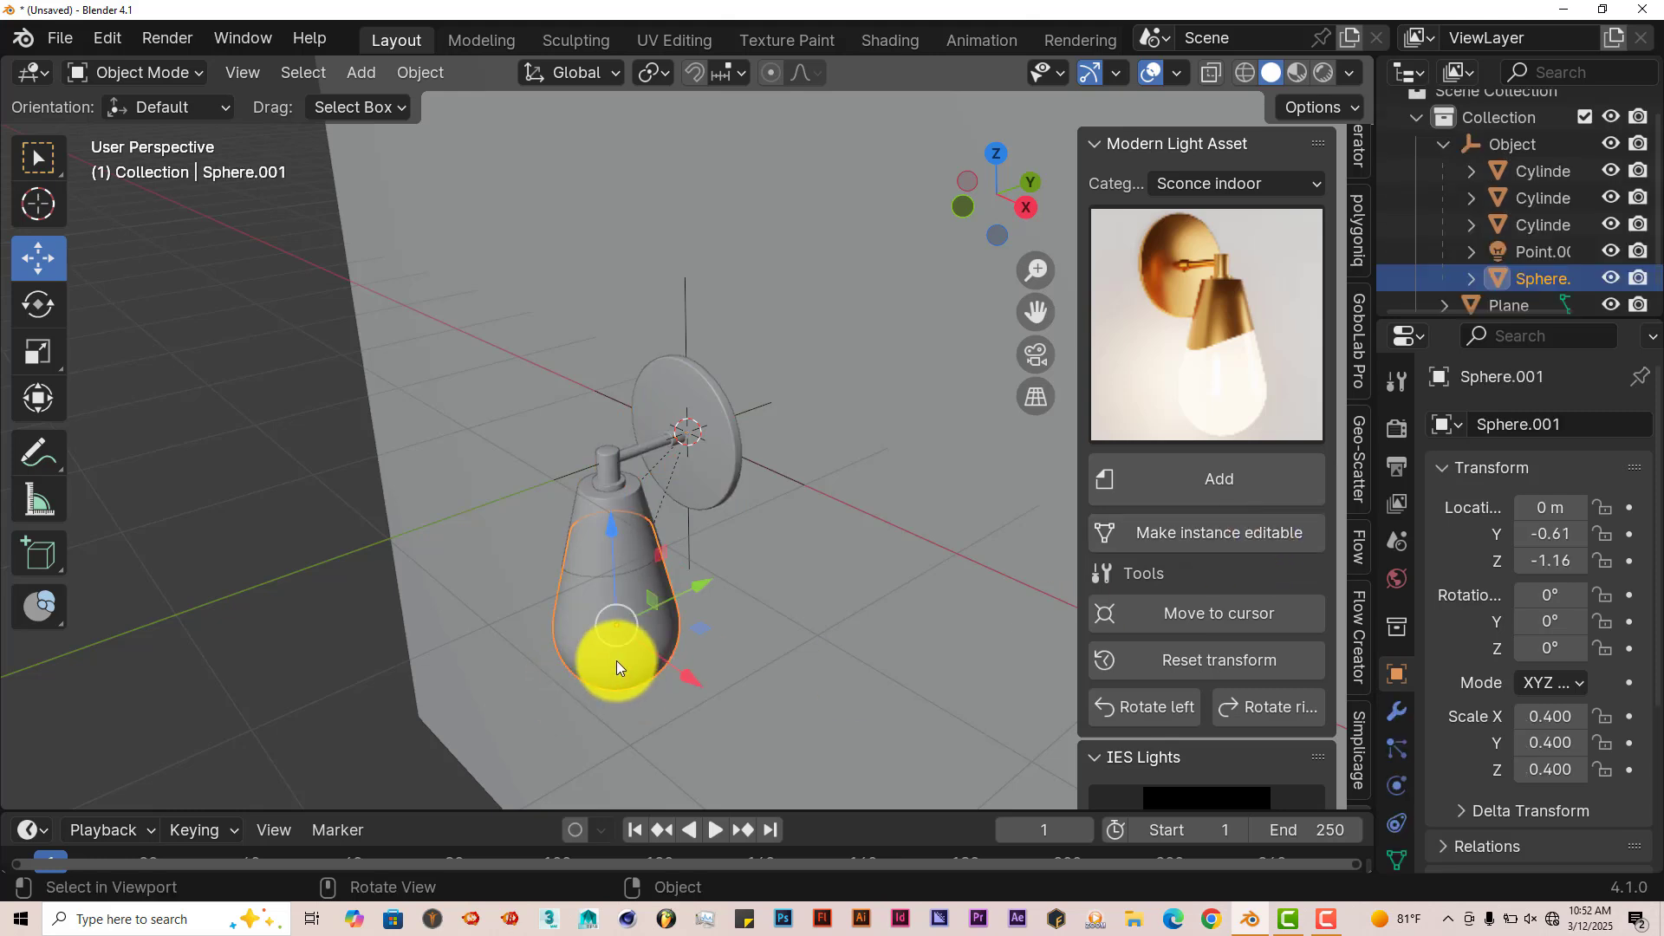
pyautogui.click(590, 496)
pyautogui.click(659, 400)
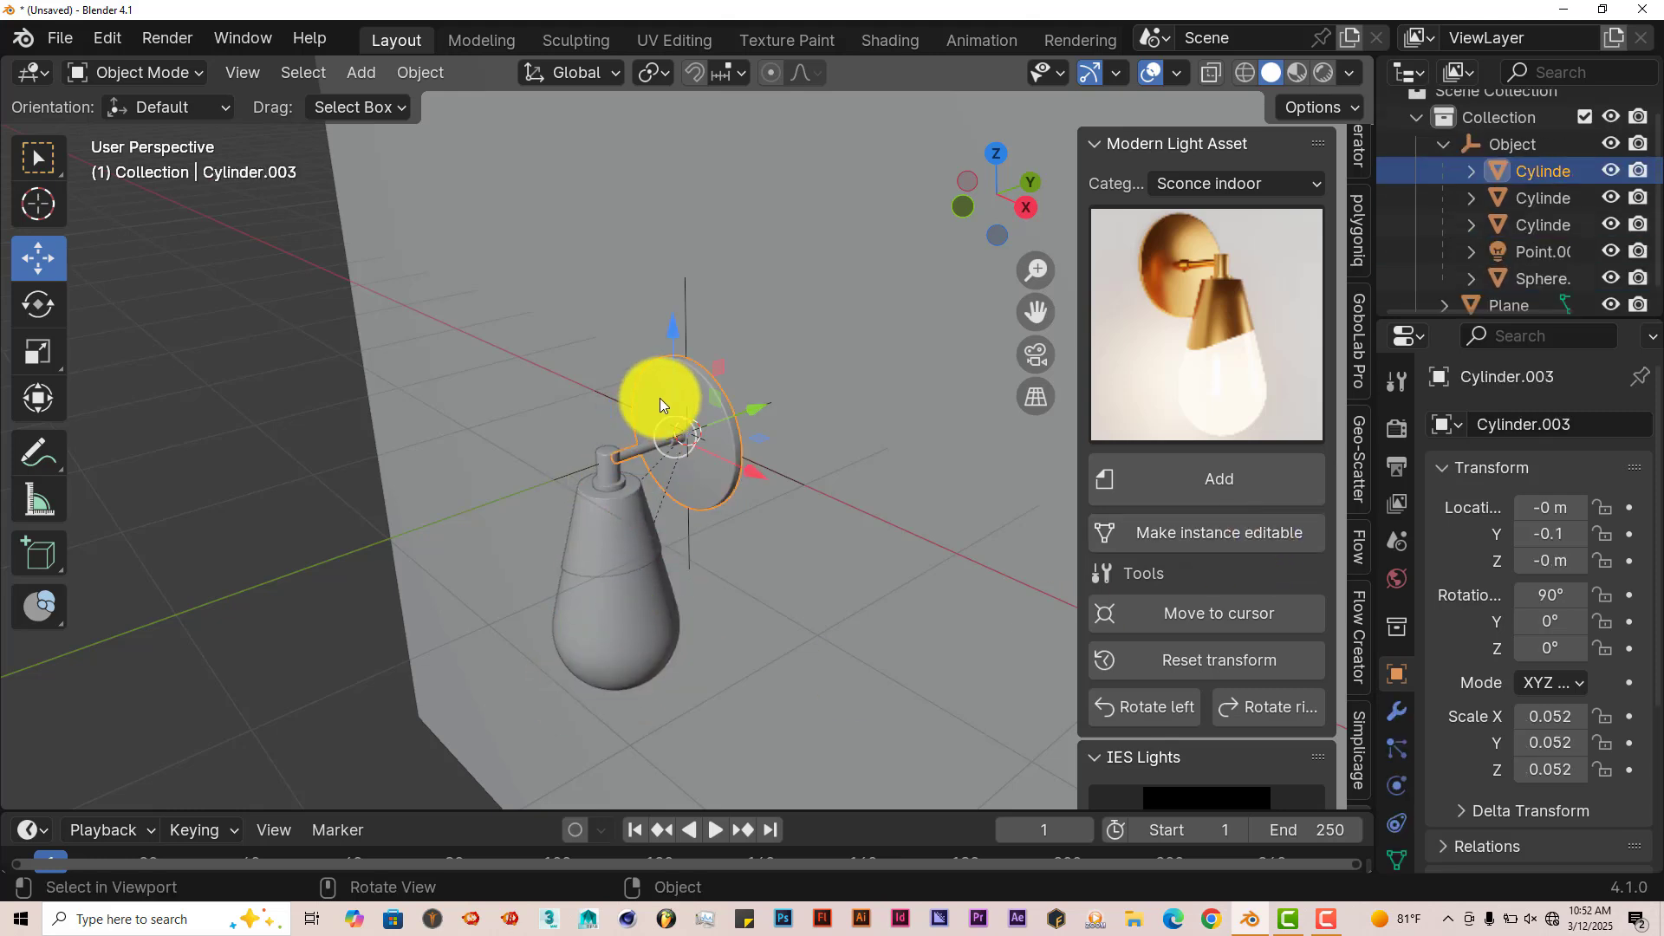
pyautogui.click(608, 464)
pyautogui.click(590, 537)
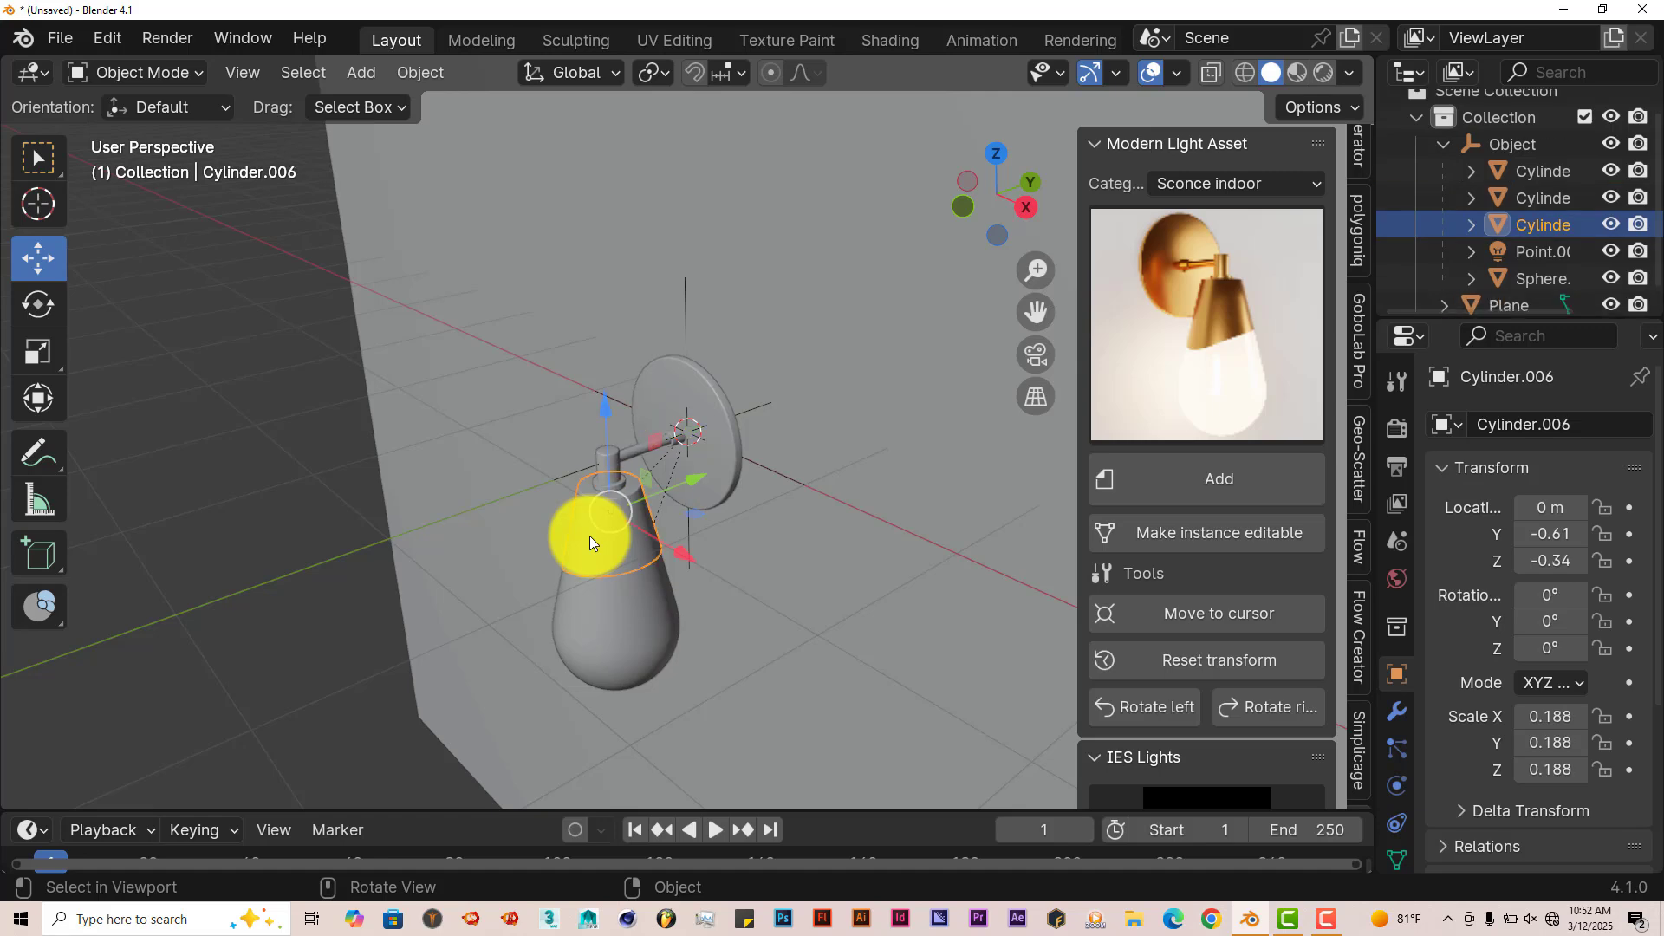
# Step: Inspect the cone holder's mesh in Edit Mode and return to Object Mode
pyautogui.press('Tab')
pyautogui.scroll(2, 623, 607)
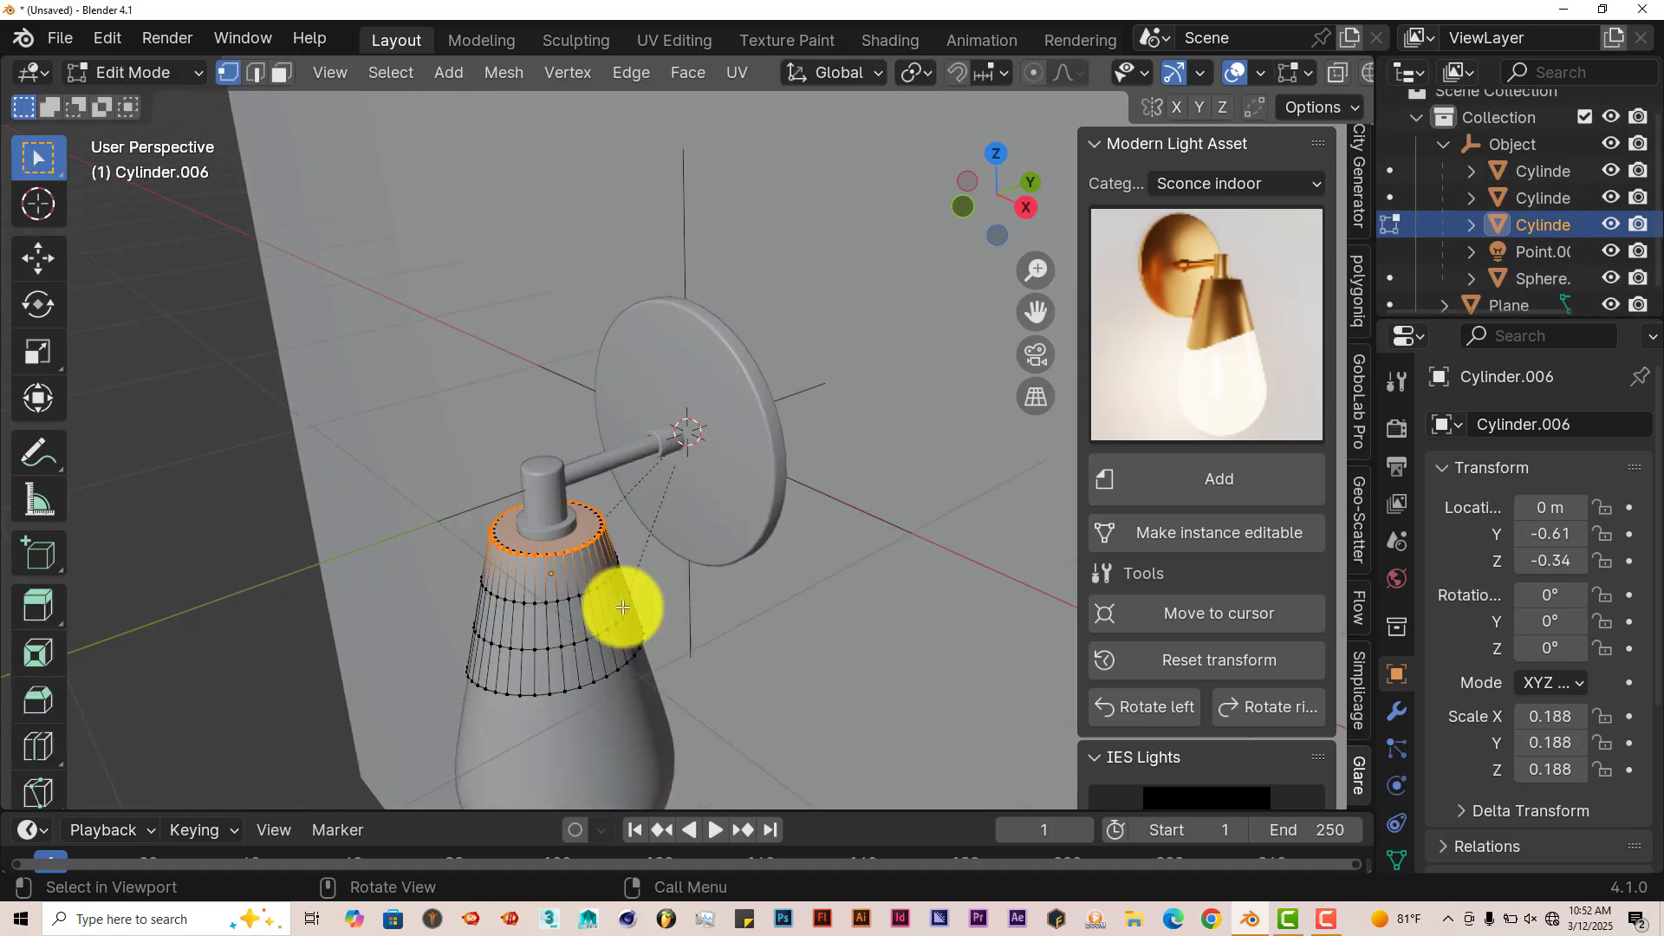
pyautogui.press('Tab')
# Step: Select the parent empty that controls all of the sconce's parts
pyautogui.moveTo(630, 643); pyautogui.dragTo(701, 427, button='middle')
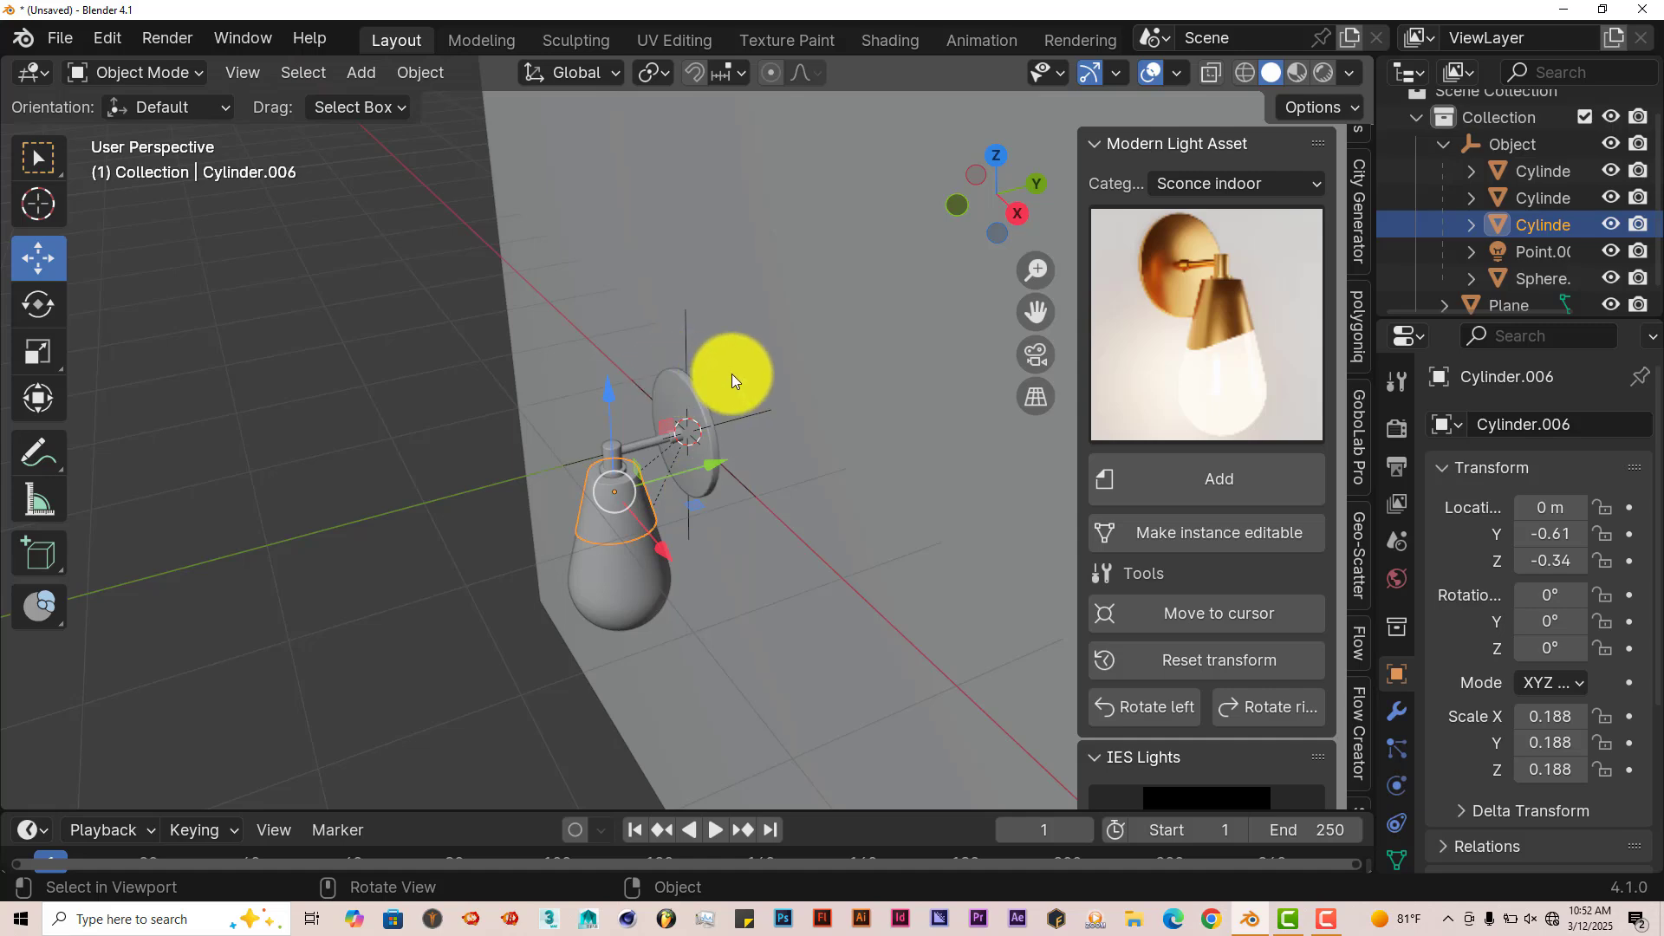
pyautogui.moveTo(787, 580); pyautogui.dragTo(713, 542, button='middle')
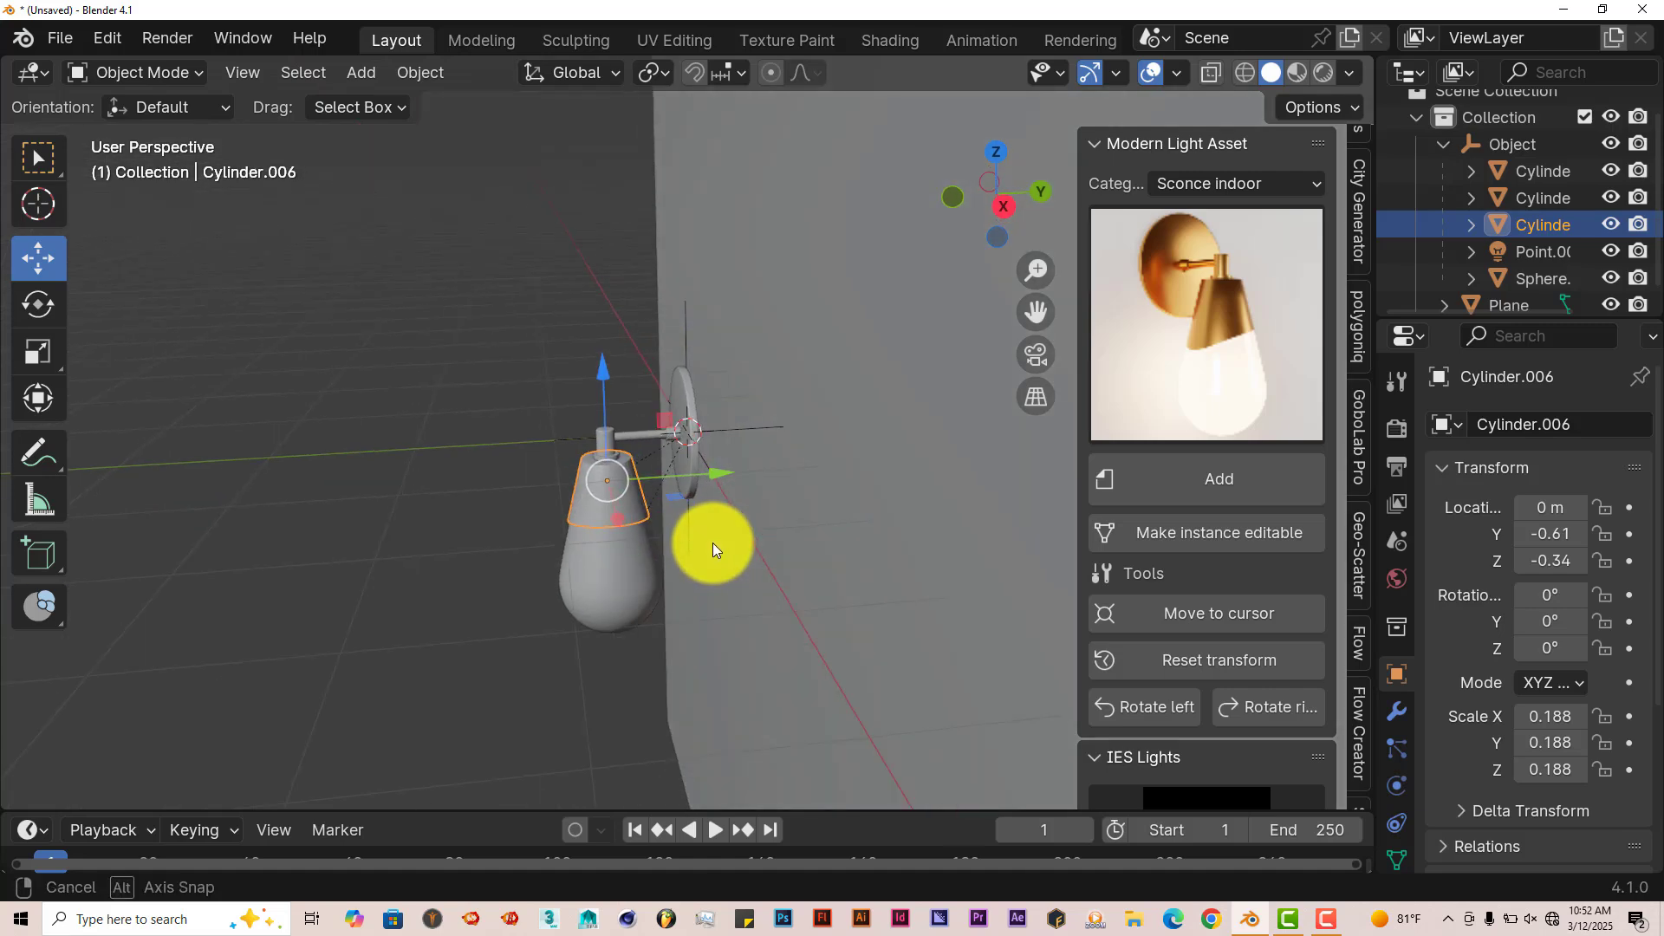
pyautogui.click(688, 349)
pyautogui.moveTo(677, 479); pyautogui.dragTo(708, 489, button='middle')
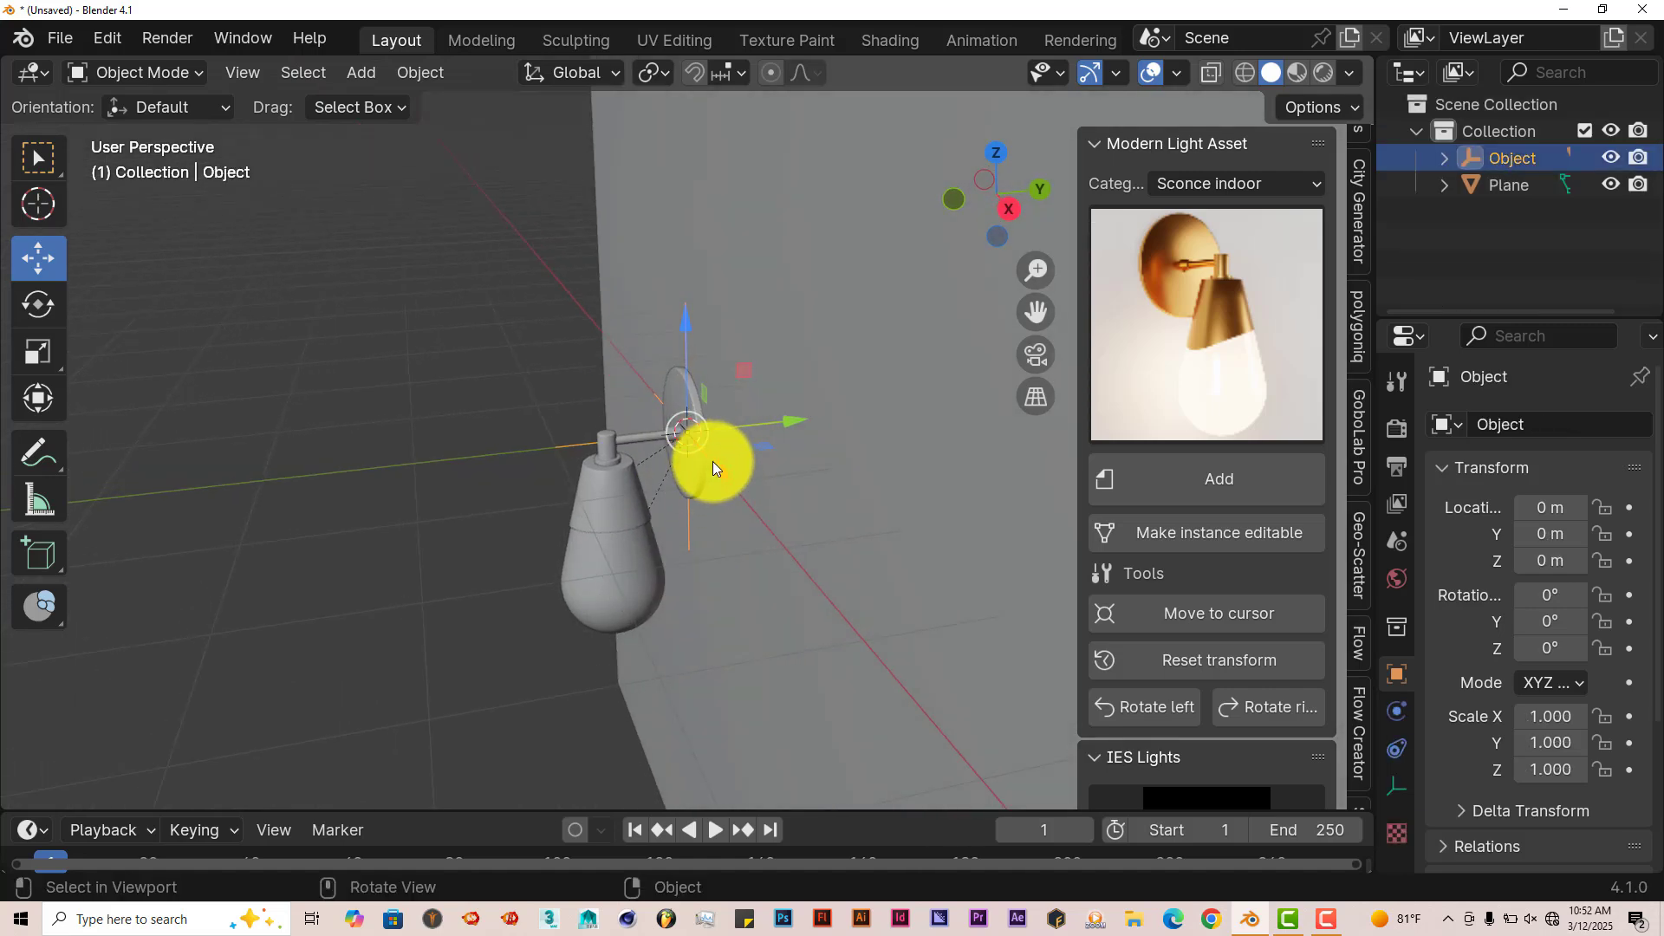
# Step: Select the wall plane and move it along Y to about 0.138 m, closer to the sconce's wall plate
pyautogui.moveTo(713, 462); pyautogui.dragTo(769, 539)
pyautogui.moveTo(816, 657); pyautogui.dragTo(790, 646, button='middle')
pyautogui.click(909, 544)
pyautogui.scroll(-2, 896, 593)
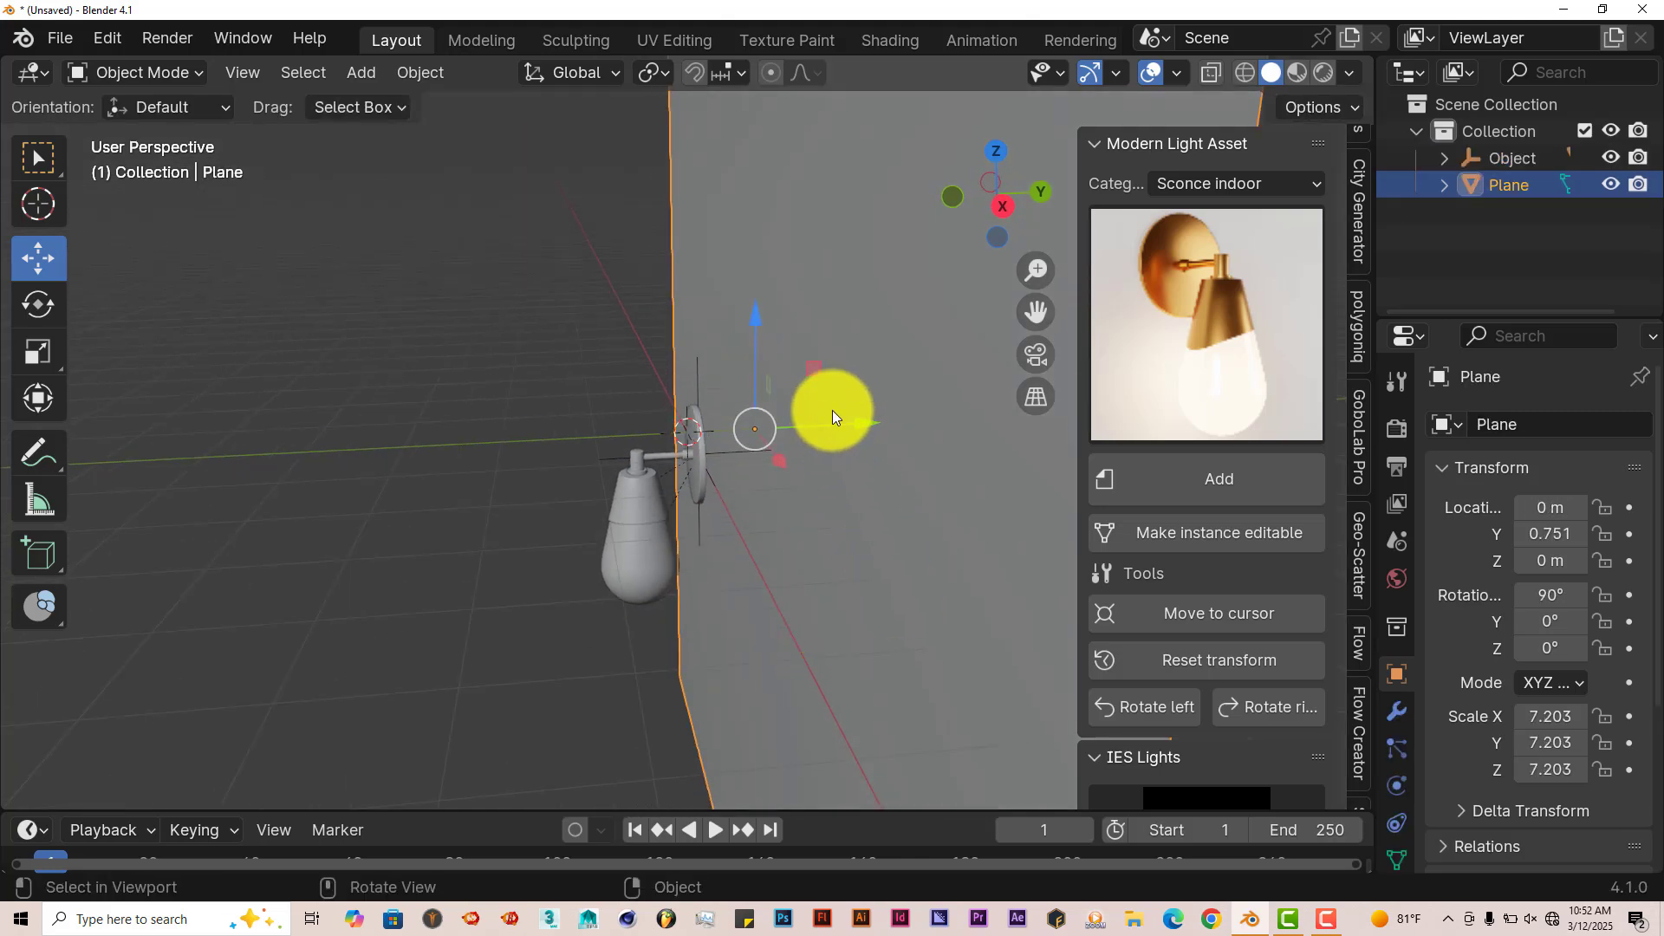
pyautogui.moveTo(859, 423); pyautogui.dragTo(800, 436)
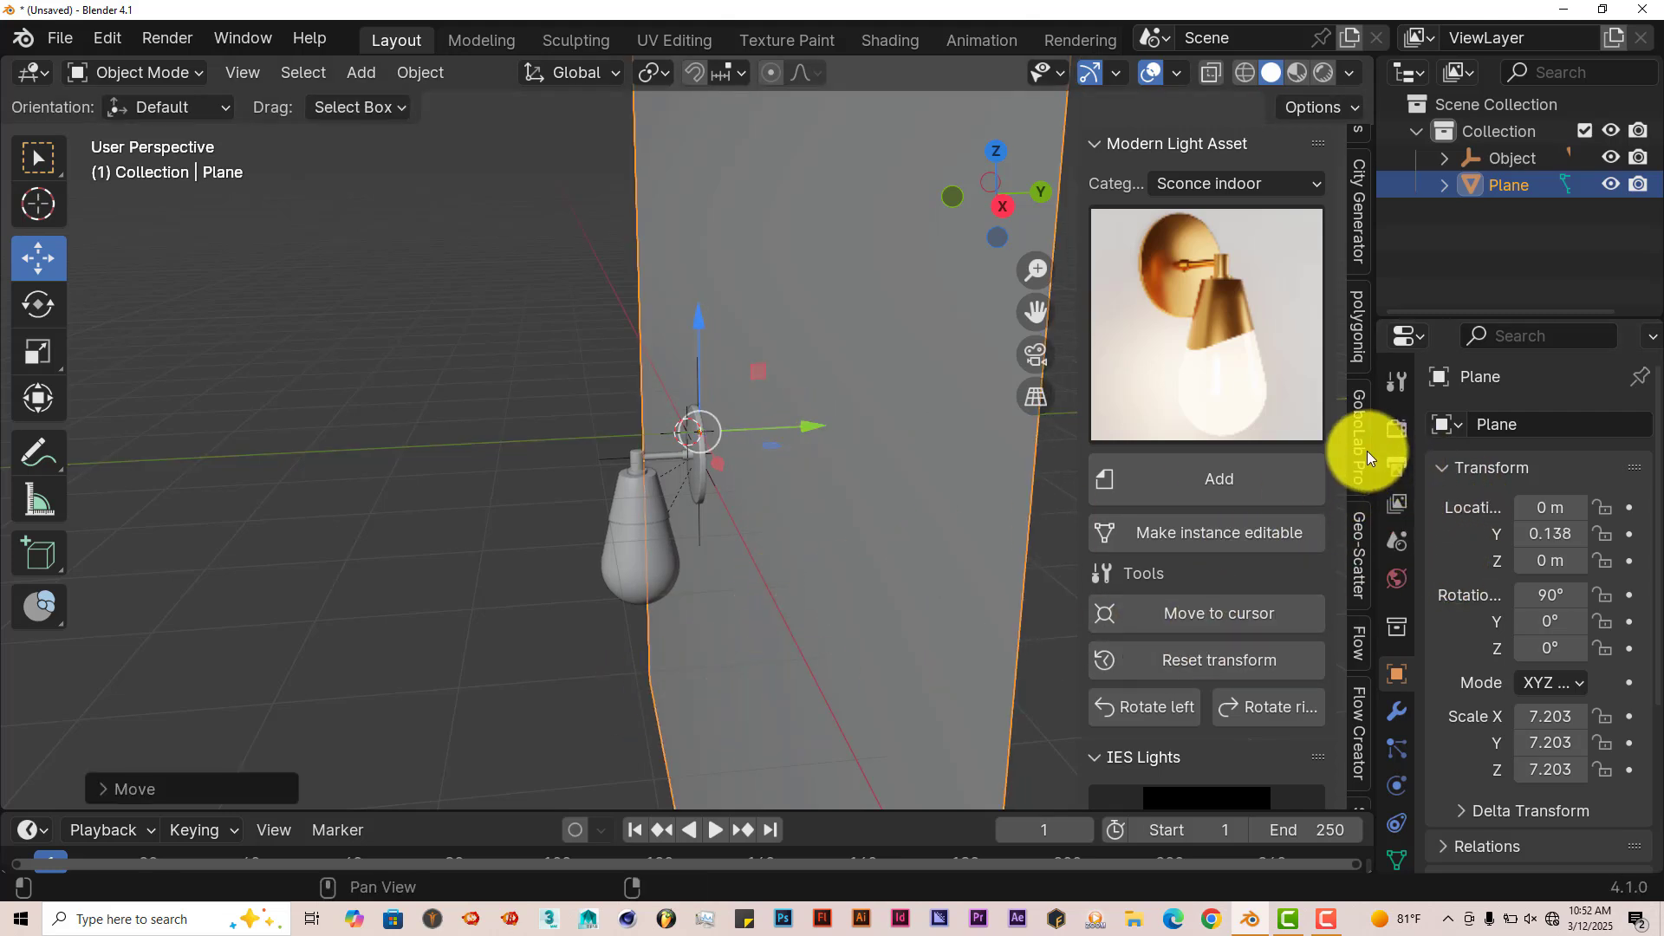
# Step: Darken the world background color to near black and preview the sconce in rendered viewport shading
pyautogui.click(1398, 578)
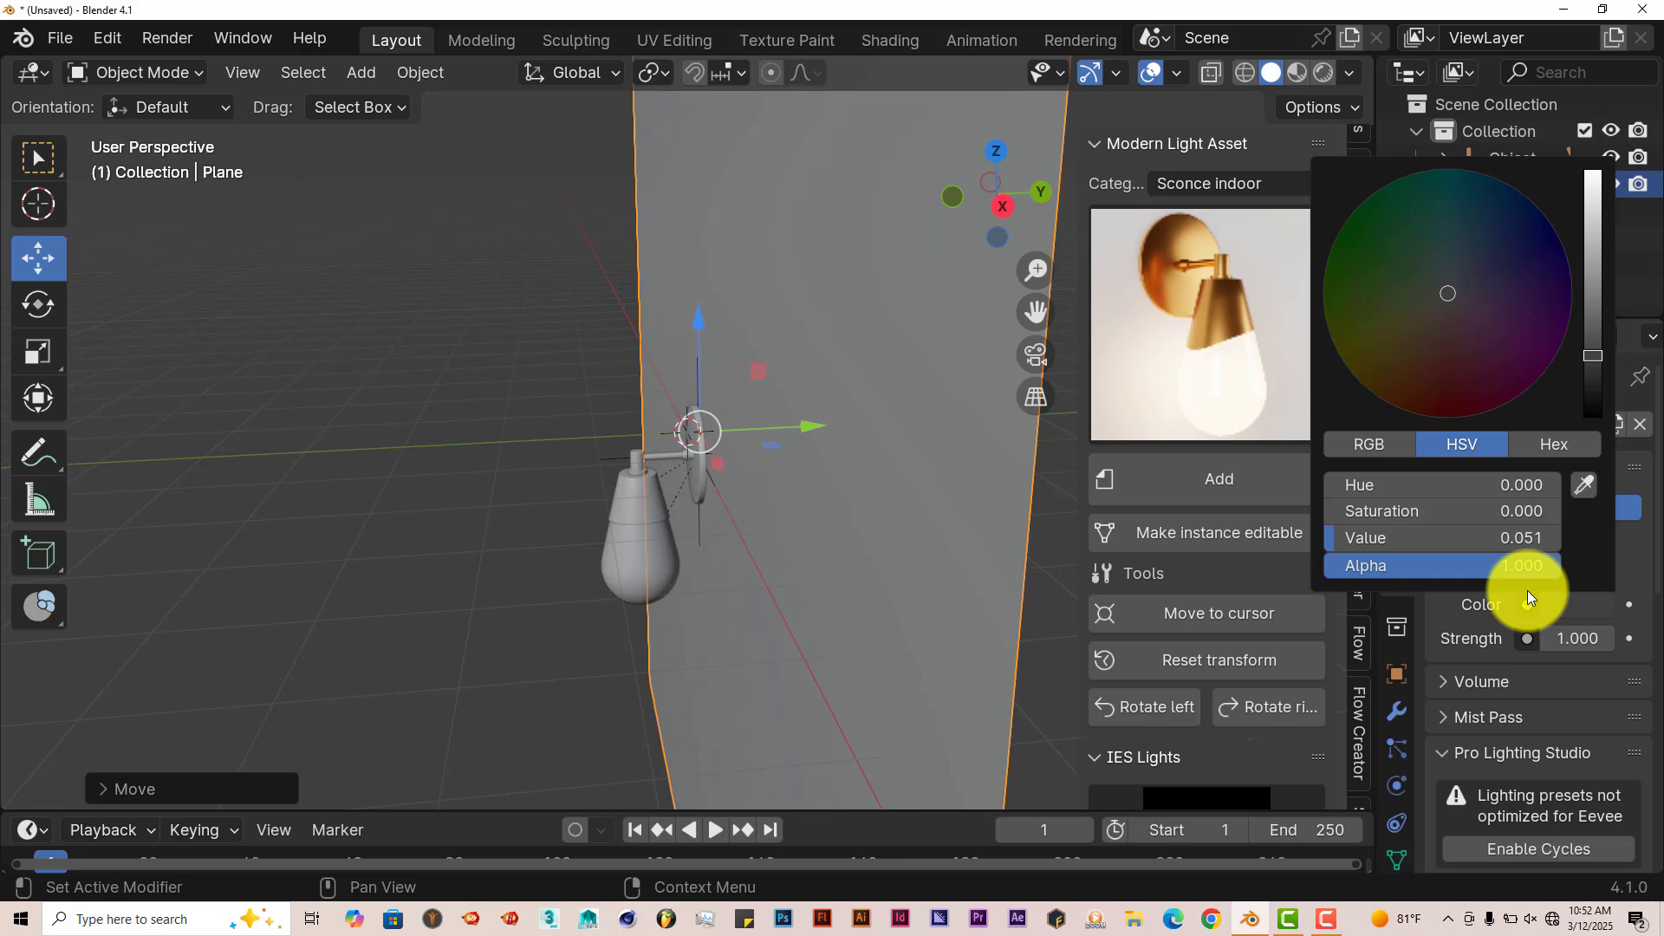
pyautogui.moveTo(1597, 365); pyautogui.dragTo(1596, 405)
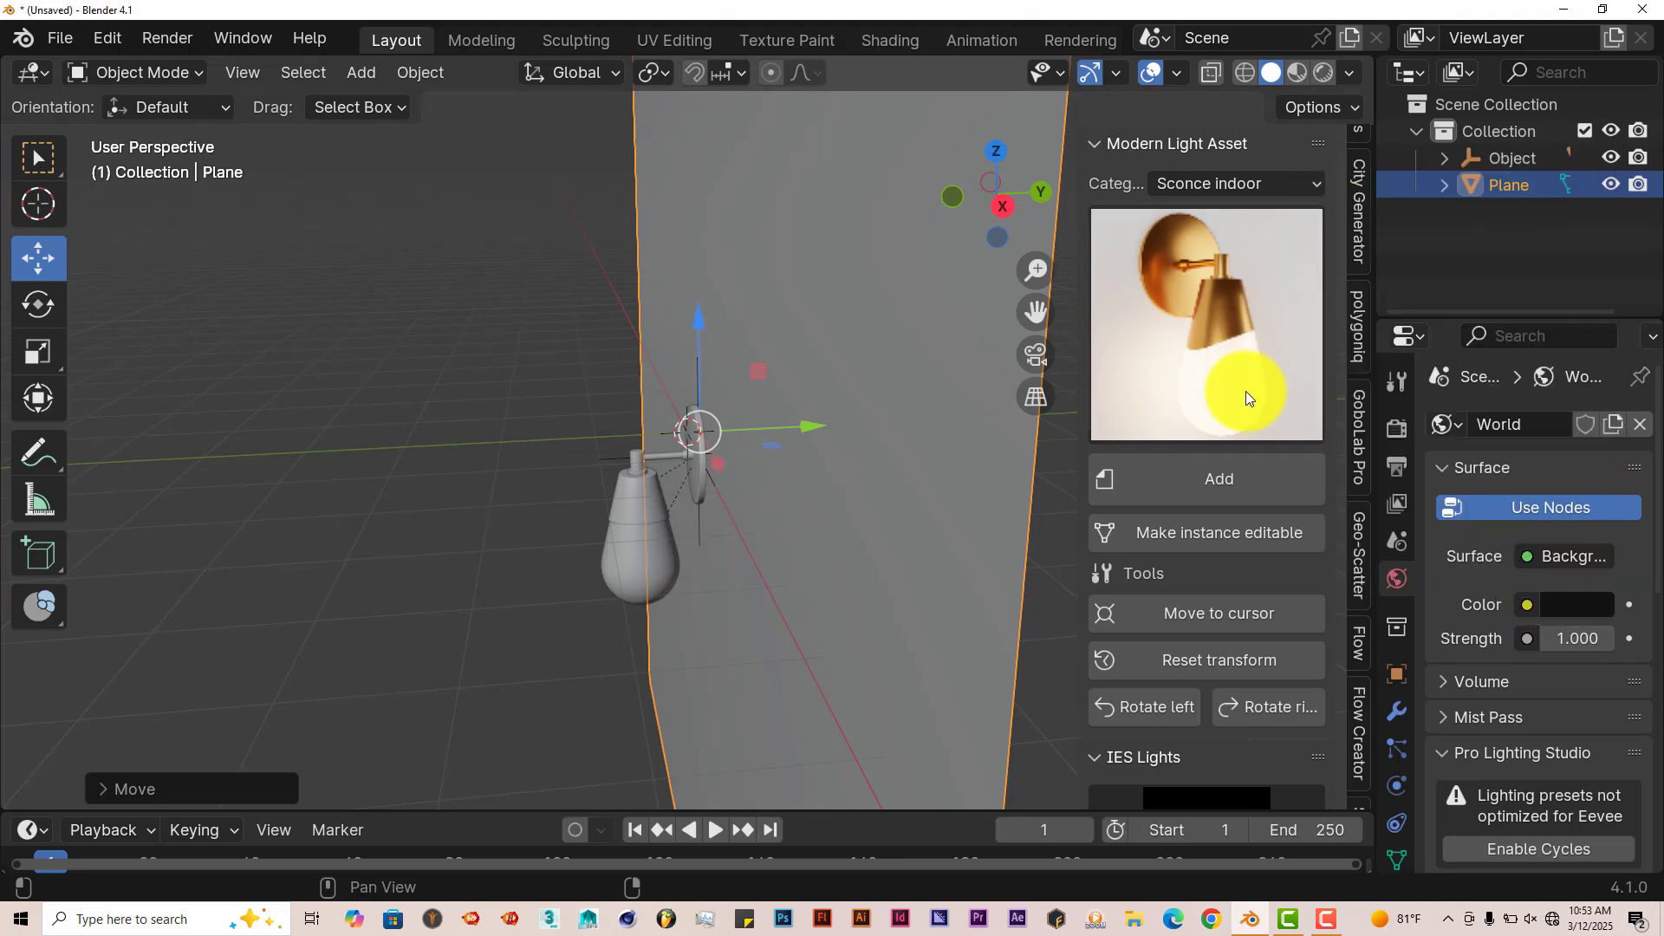
pyautogui.click(1328, 68)
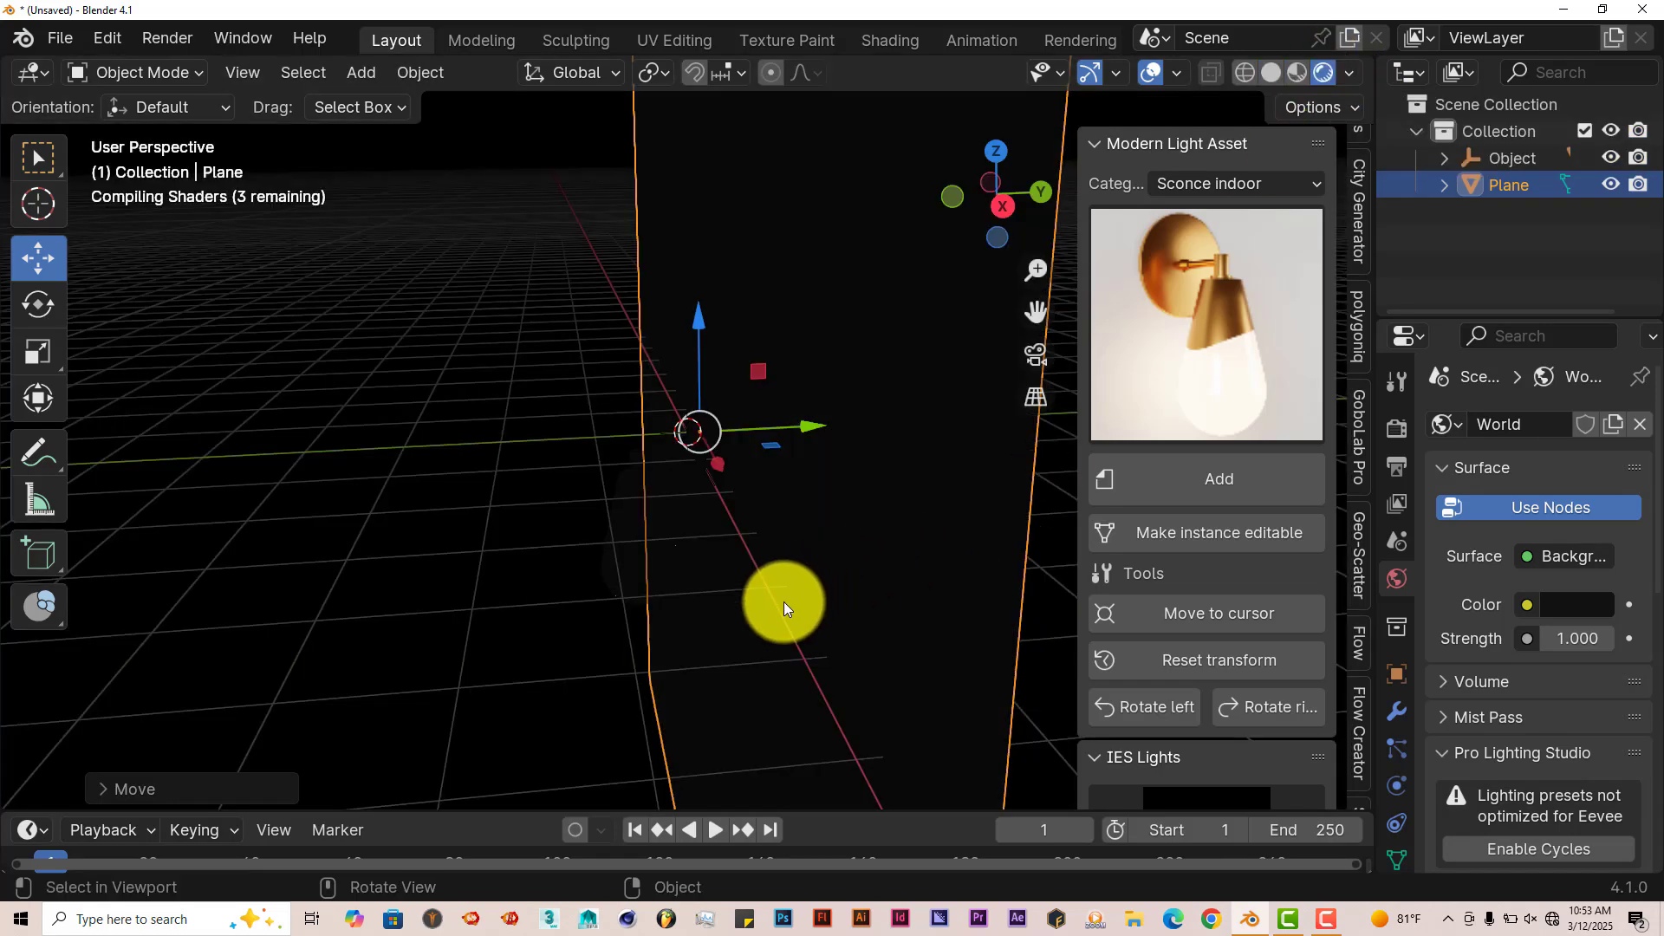
pyautogui.moveTo(777, 613); pyautogui.dragTo(901, 577, button='middle')
pyautogui.moveTo(790, 642); pyautogui.dragTo(706, 662, button='middle')
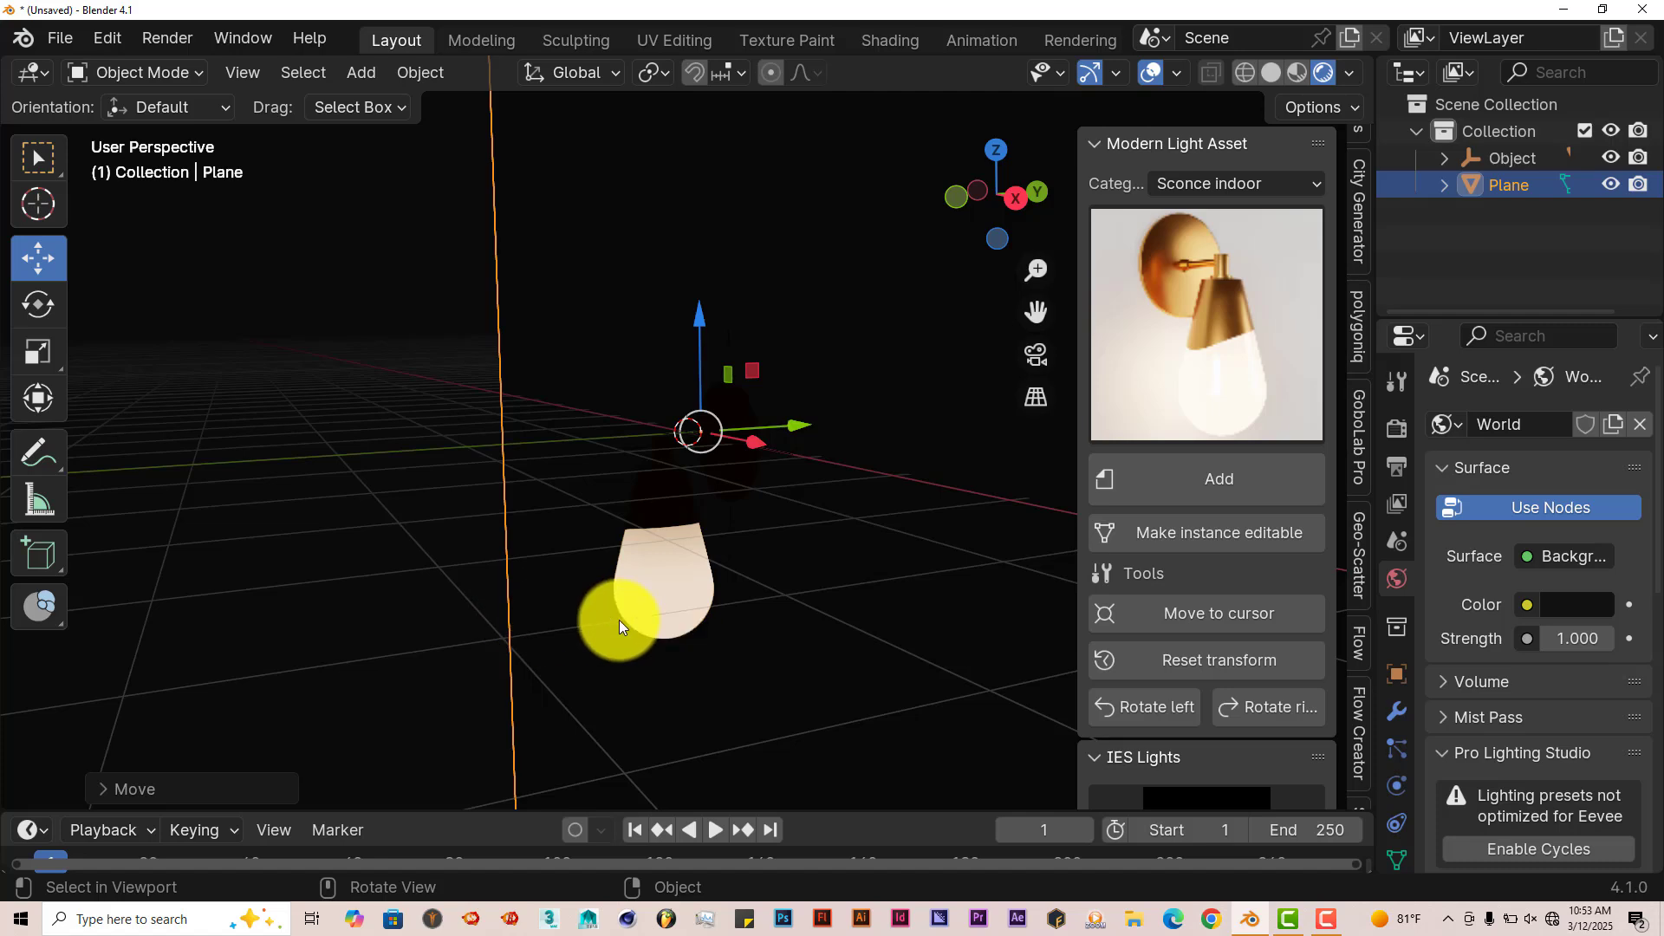
pyautogui.moveTo(716, 676); pyautogui.dragTo(752, 558, button='middle')
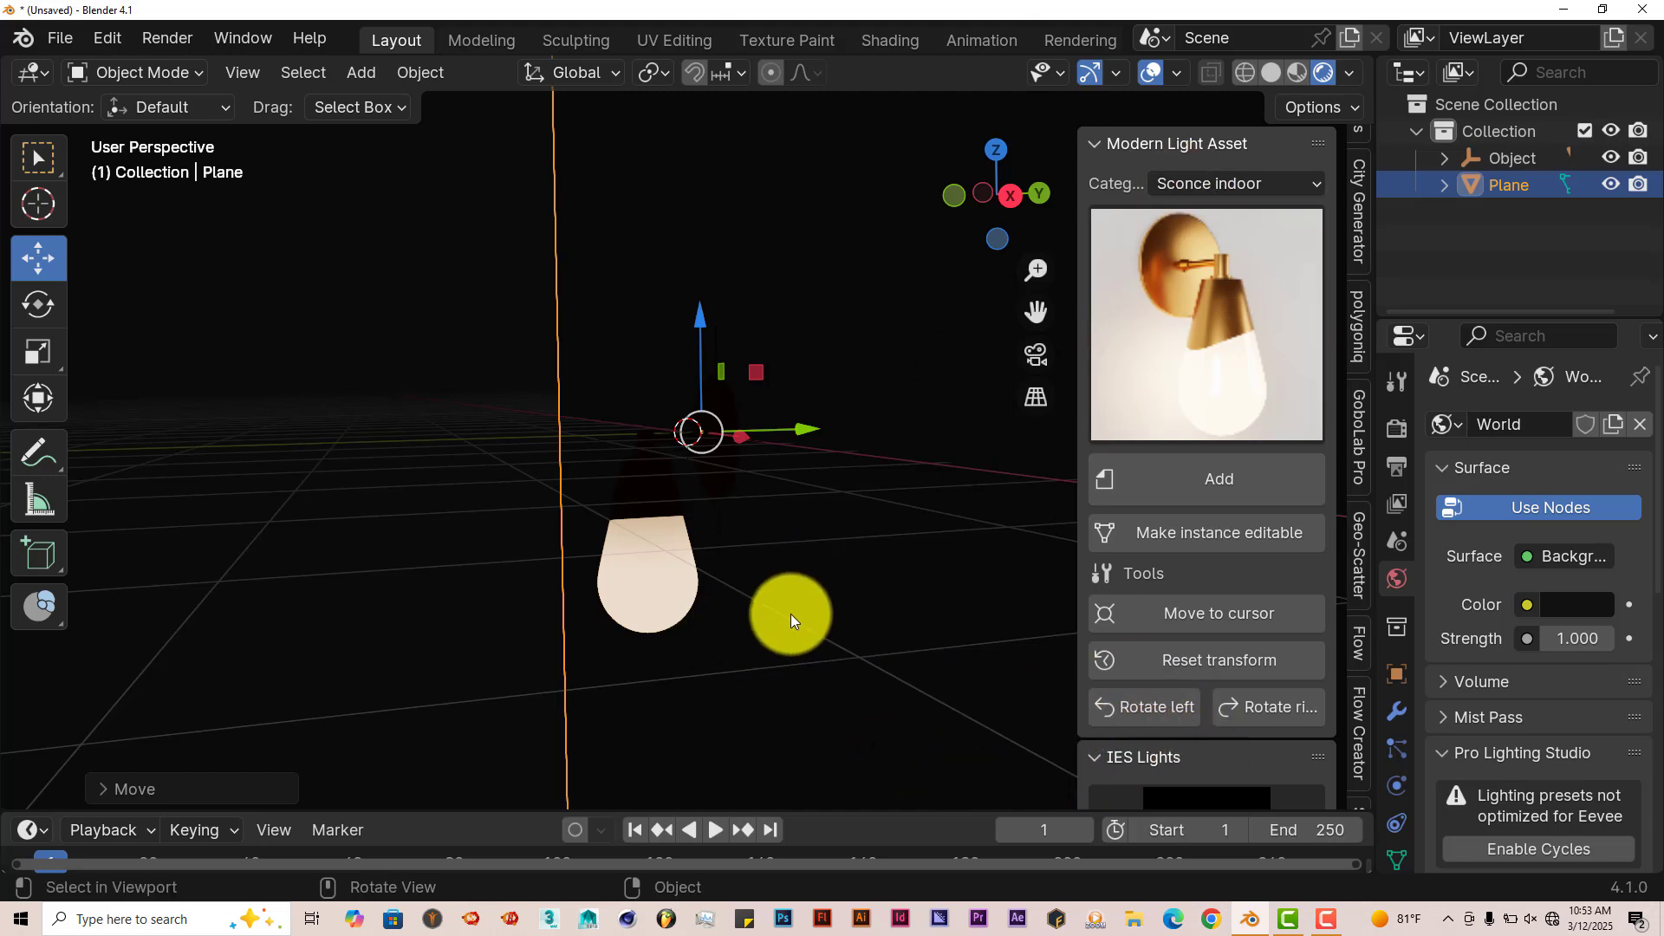
pyautogui.moveTo(791, 614); pyautogui.dragTo(754, 608, button='middle')
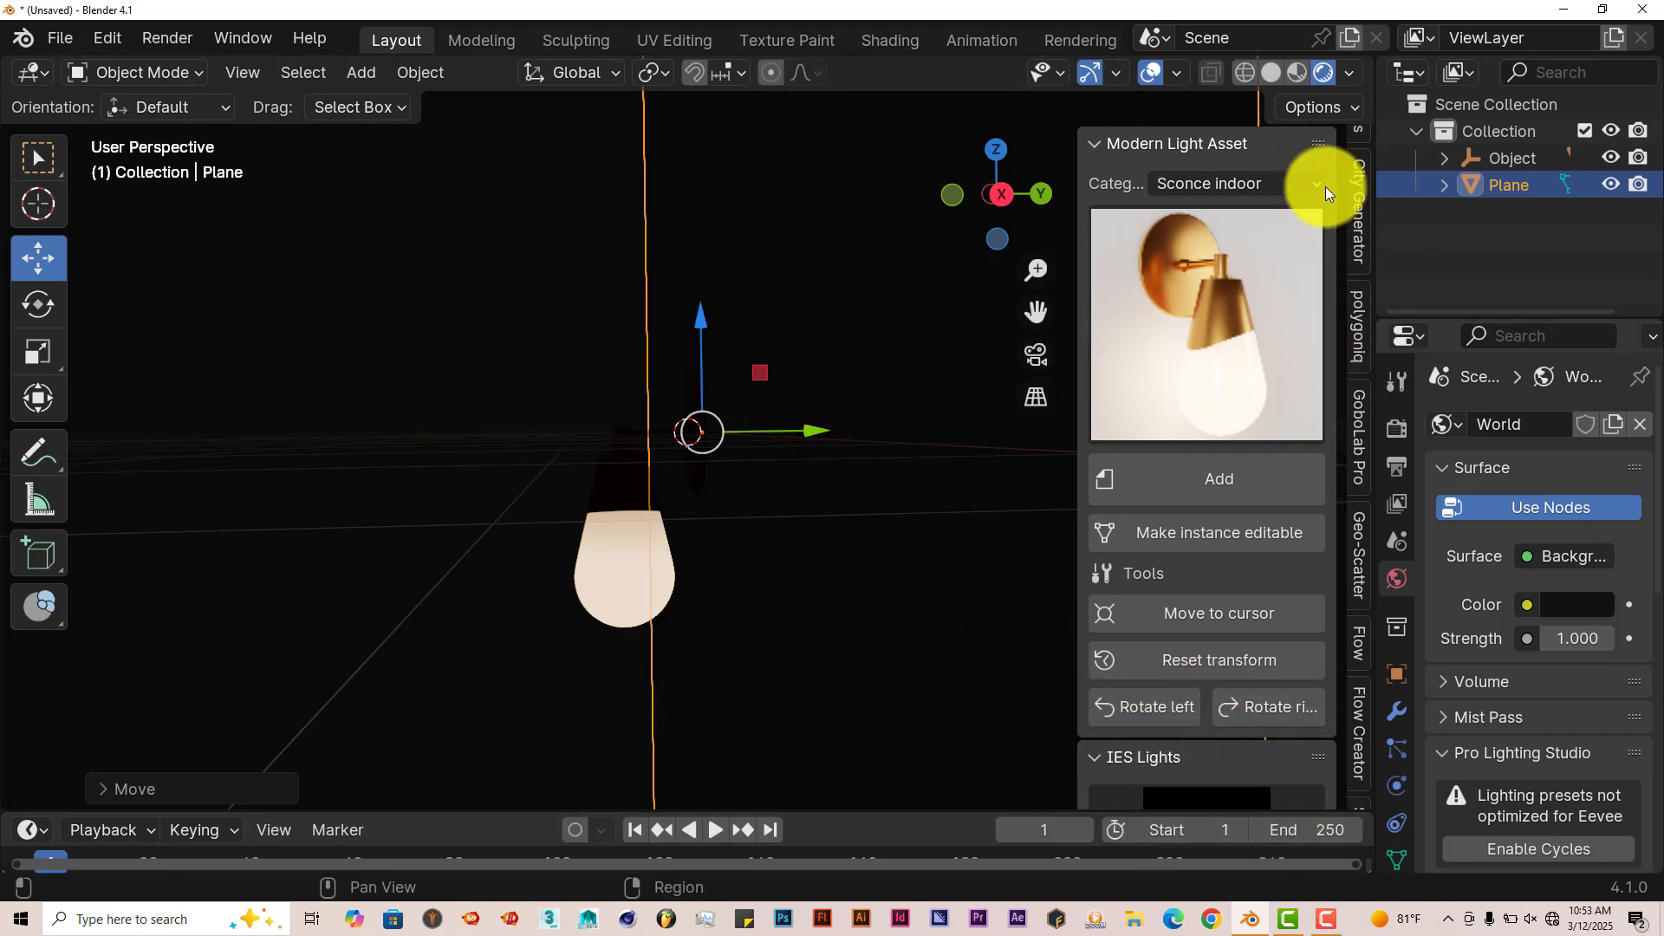
# Step: Return to solid shading and set the render engine to Cycles with GPU Compute and 128 maximum viewport samples
pyautogui.click(1273, 72)
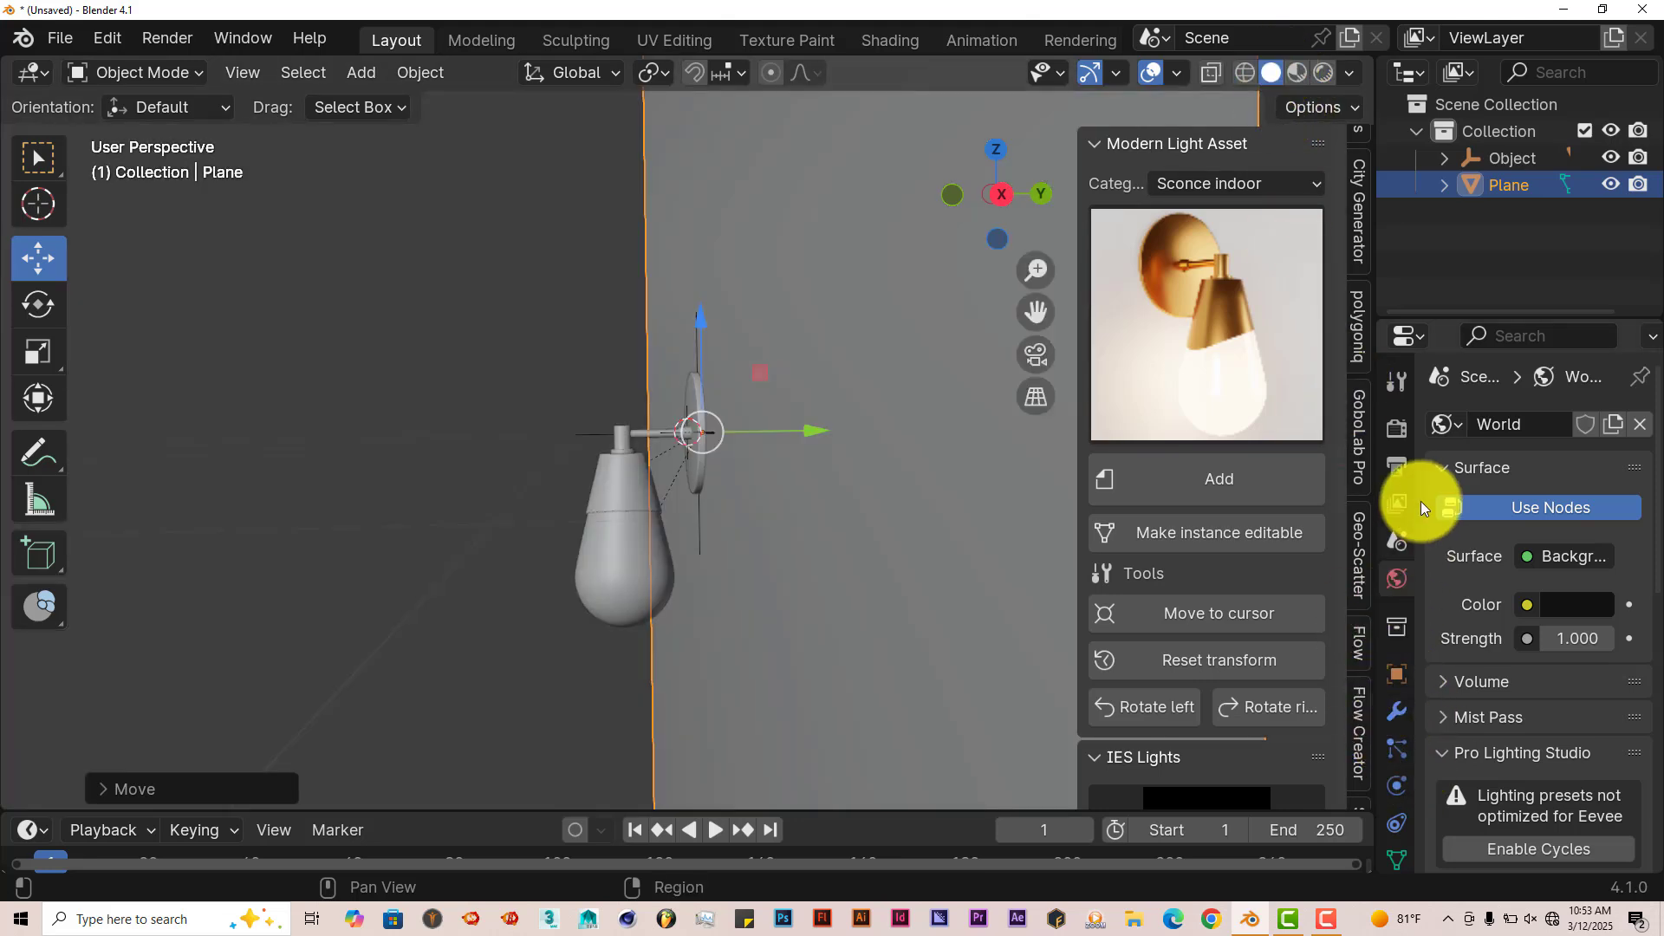
pyautogui.click(1397, 428)
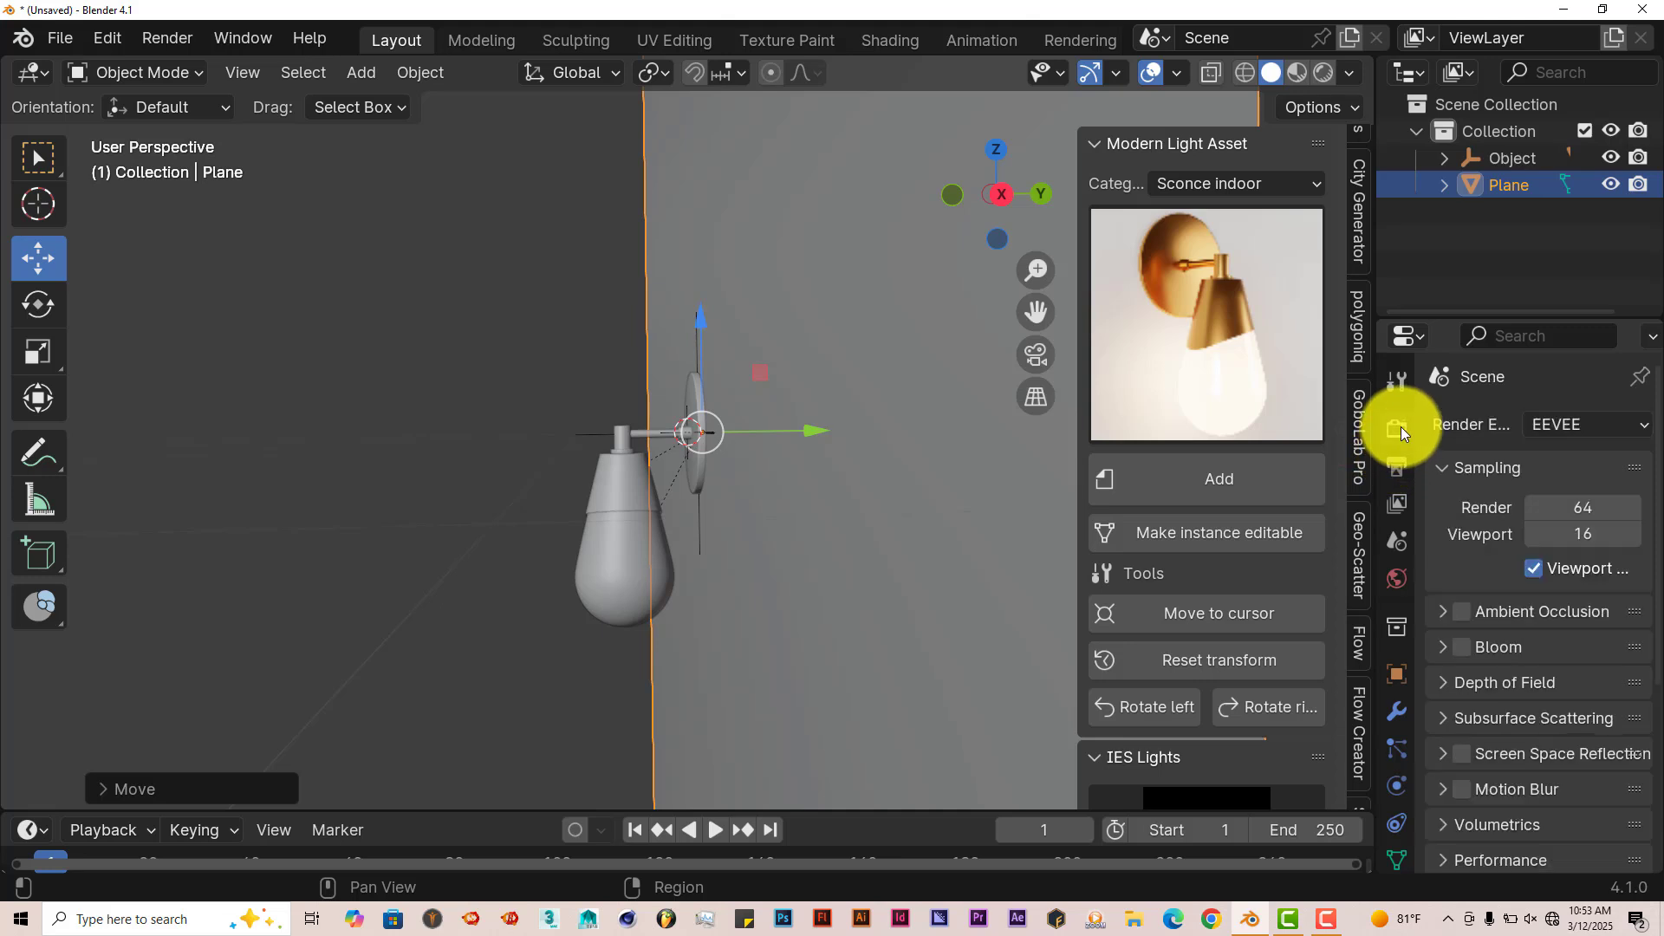
pyautogui.click(1547, 426)
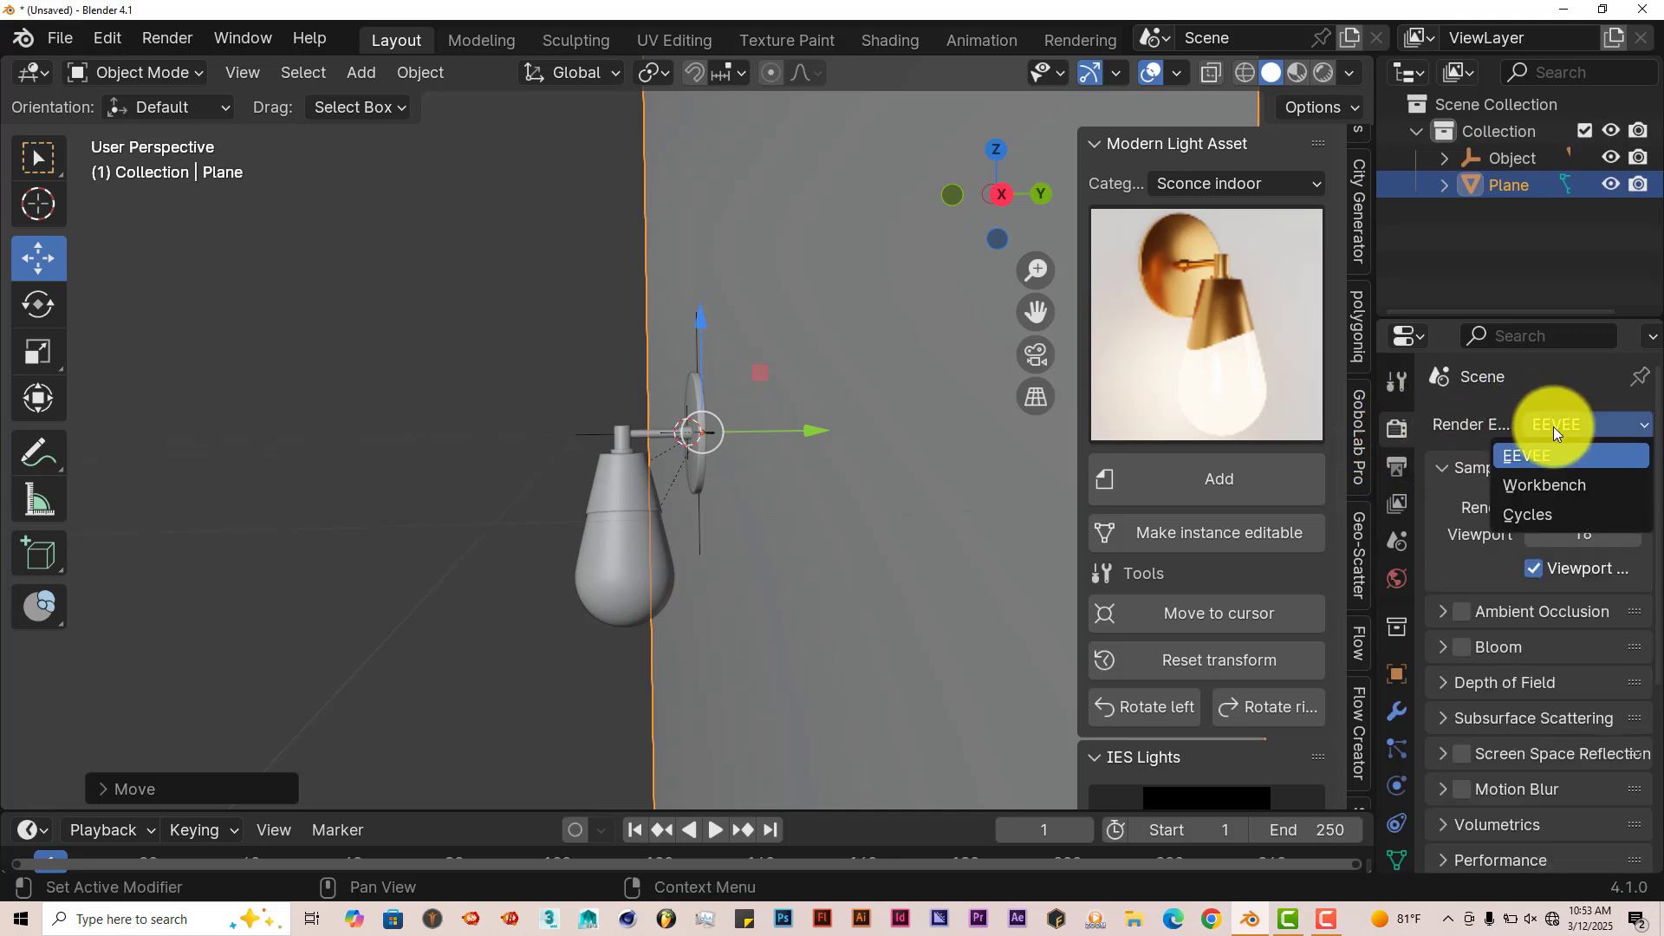
pyautogui.click(1539, 520)
pyautogui.click(1580, 488)
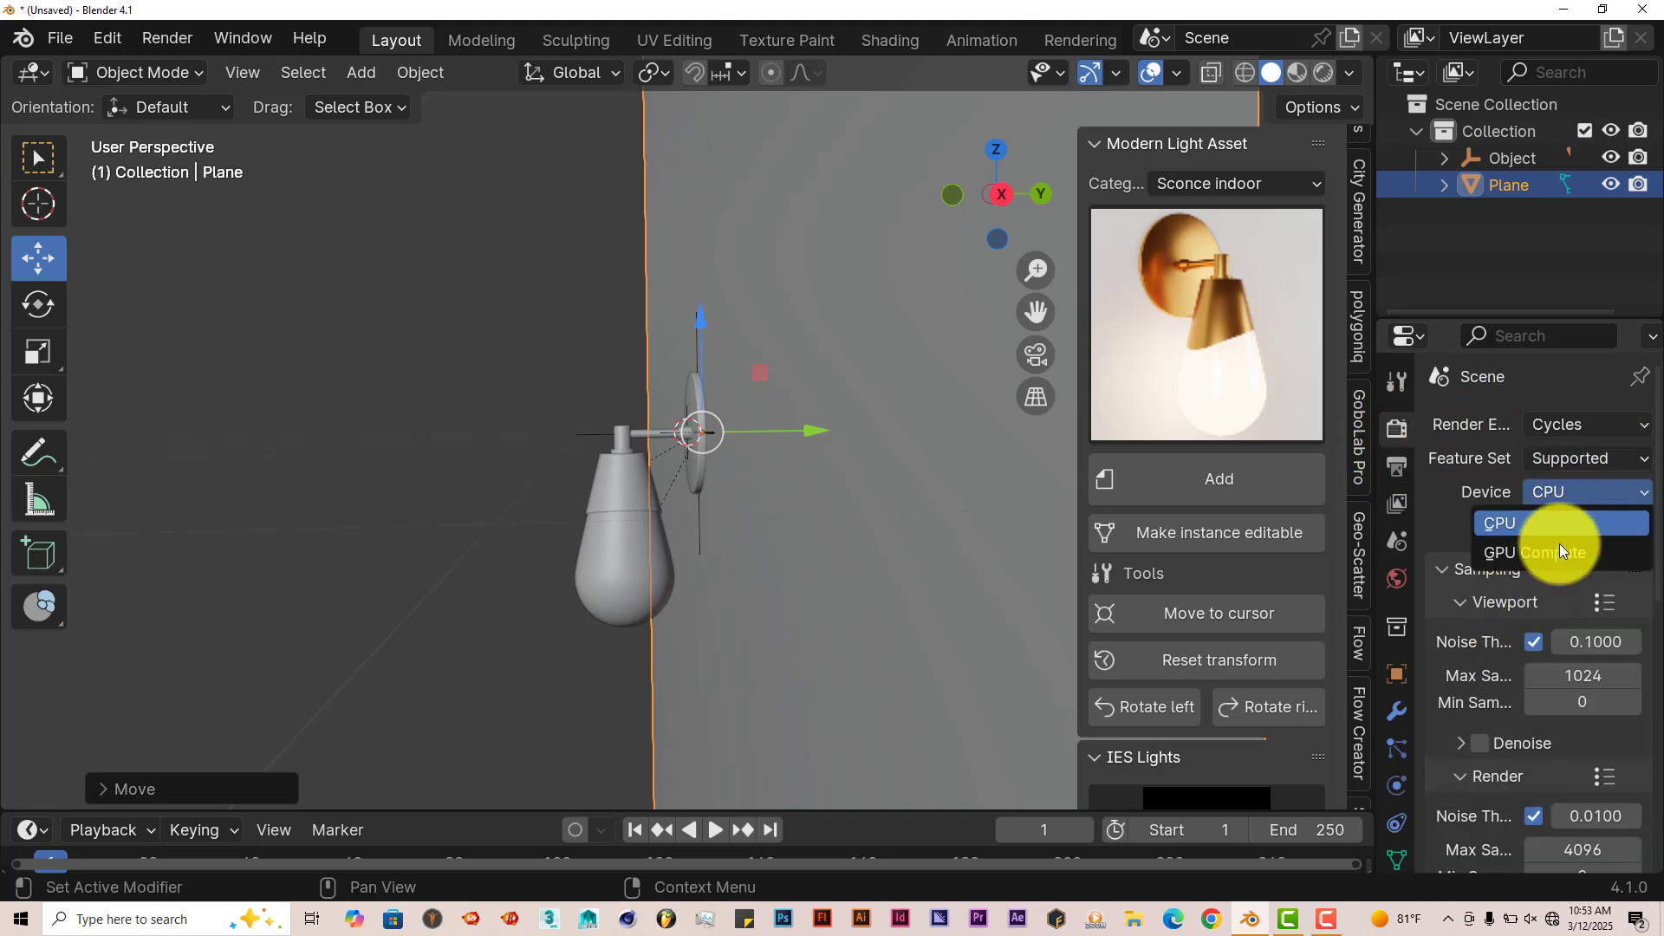
pyautogui.click(1559, 547)
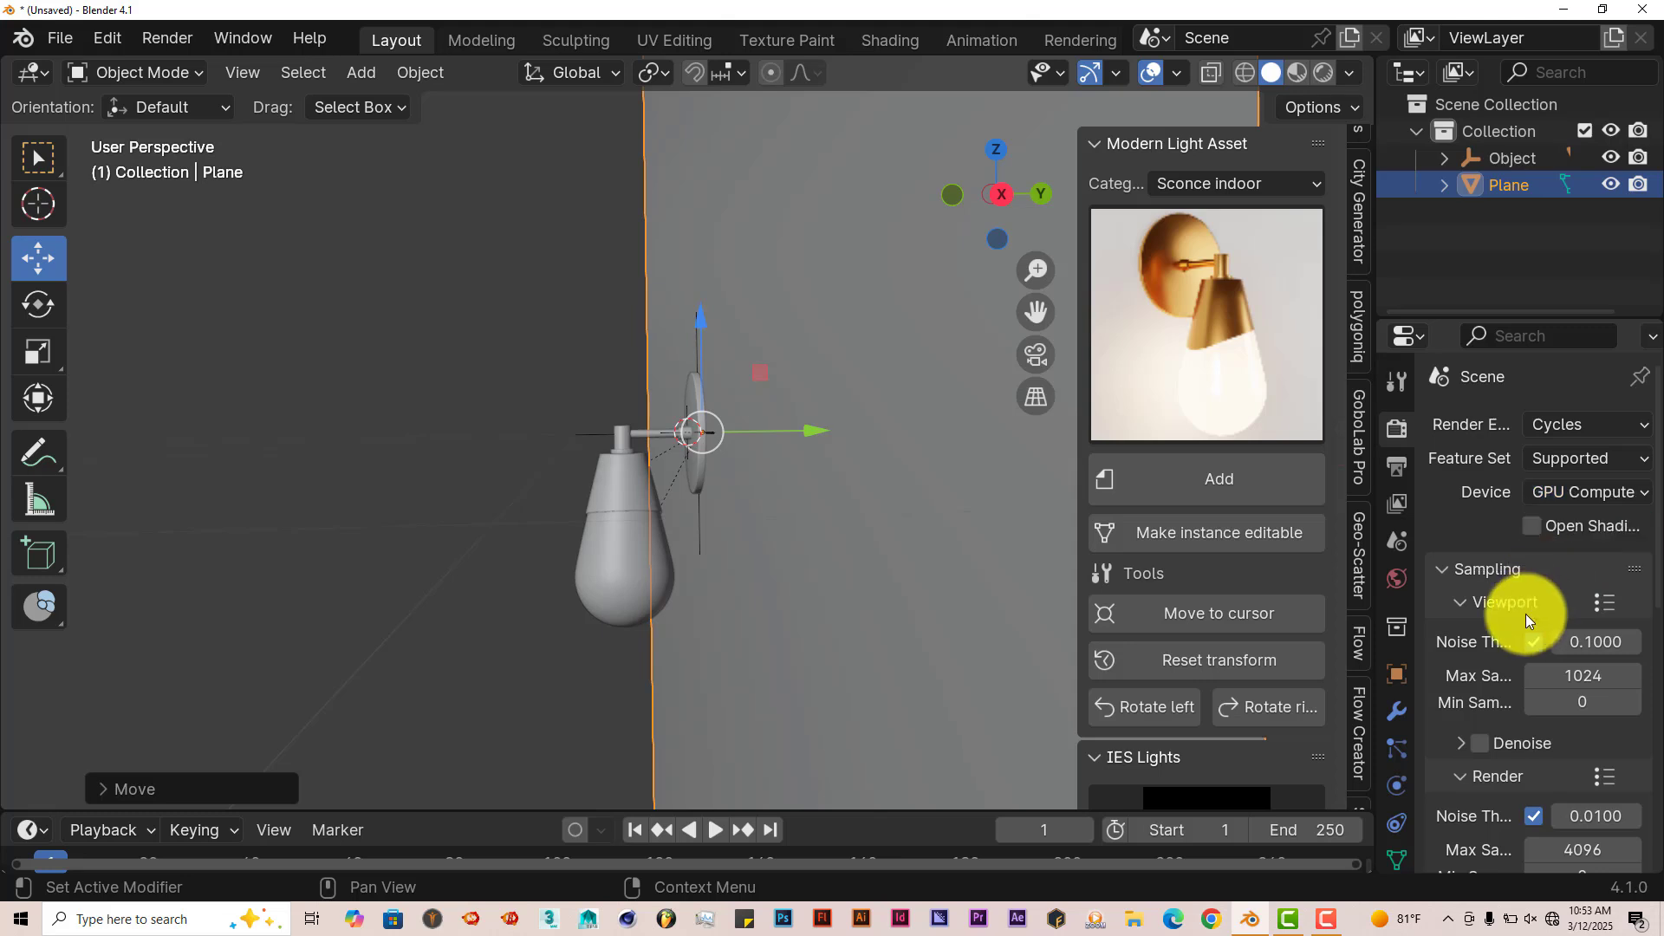
pyautogui.click(1564, 676)
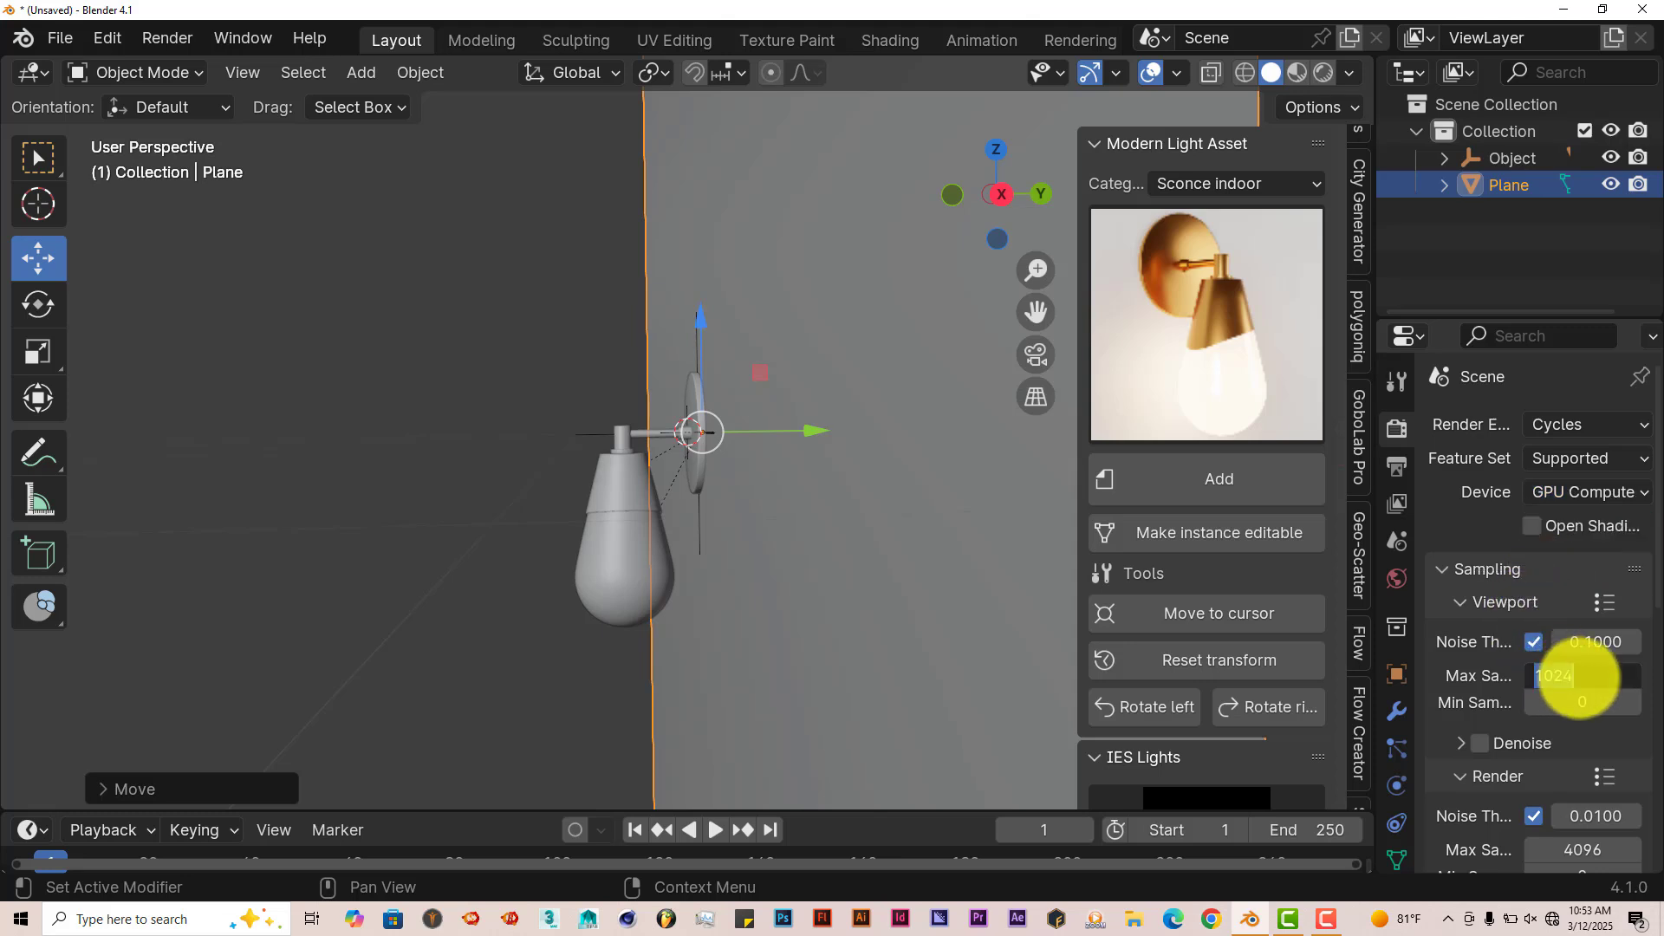
pyautogui.write('128')
pyautogui.press('Return')
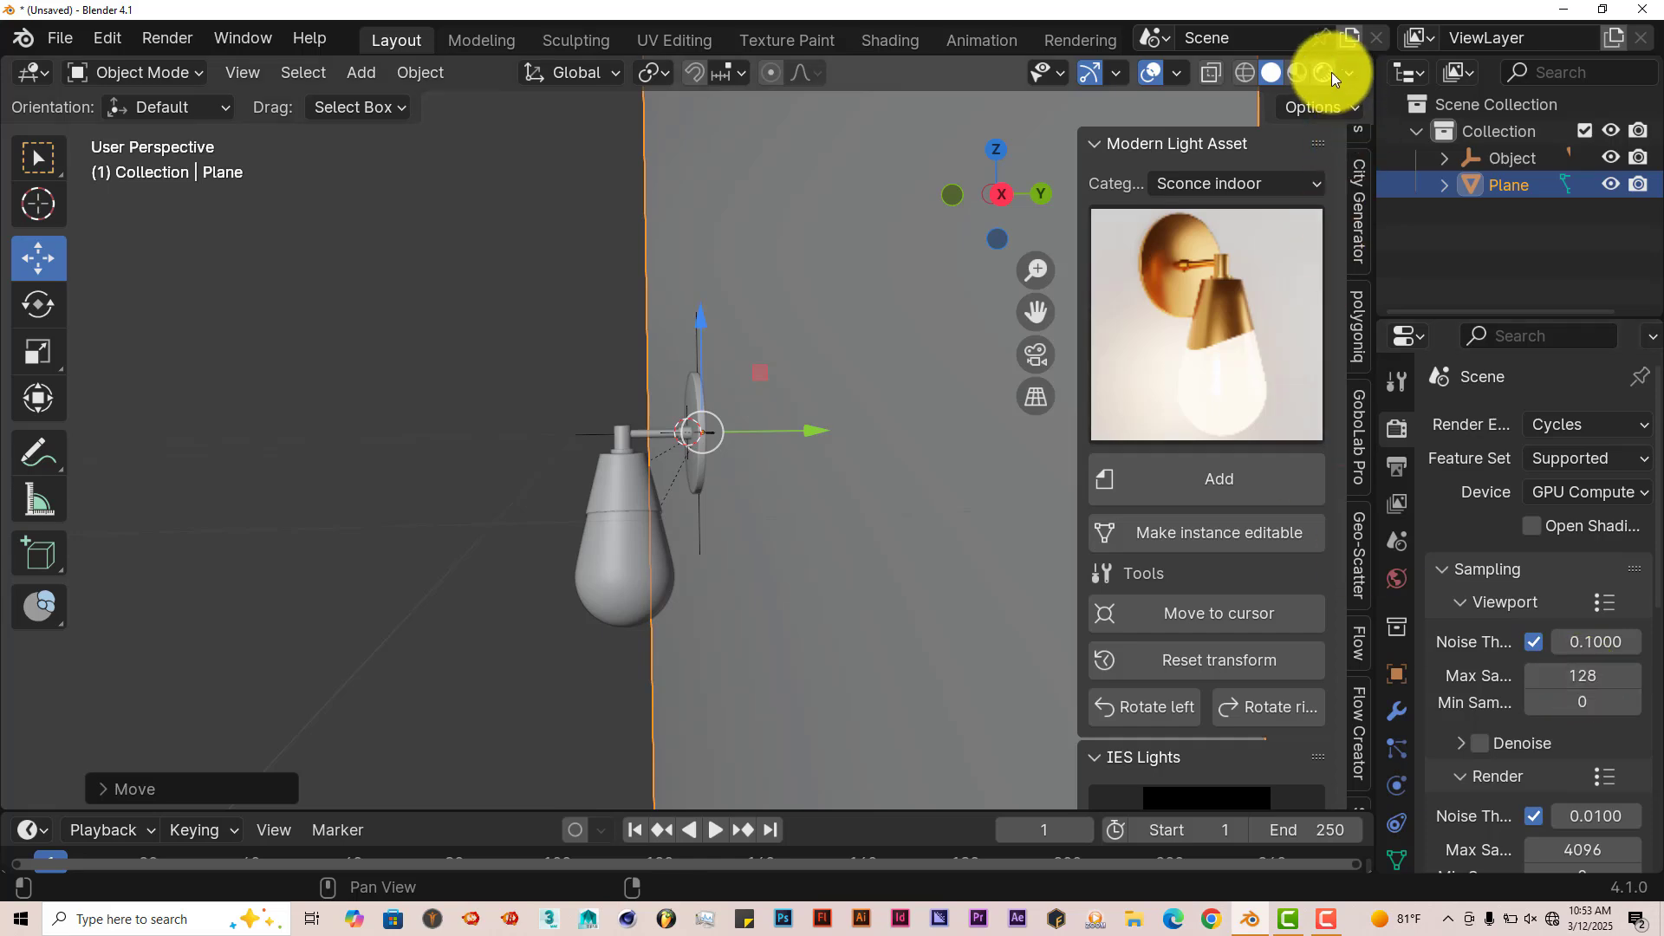
# Step: Display the viewport in rendered shading and examine the sconce's light on the wall from several angles
pyautogui.hotkey('shift', 'z')
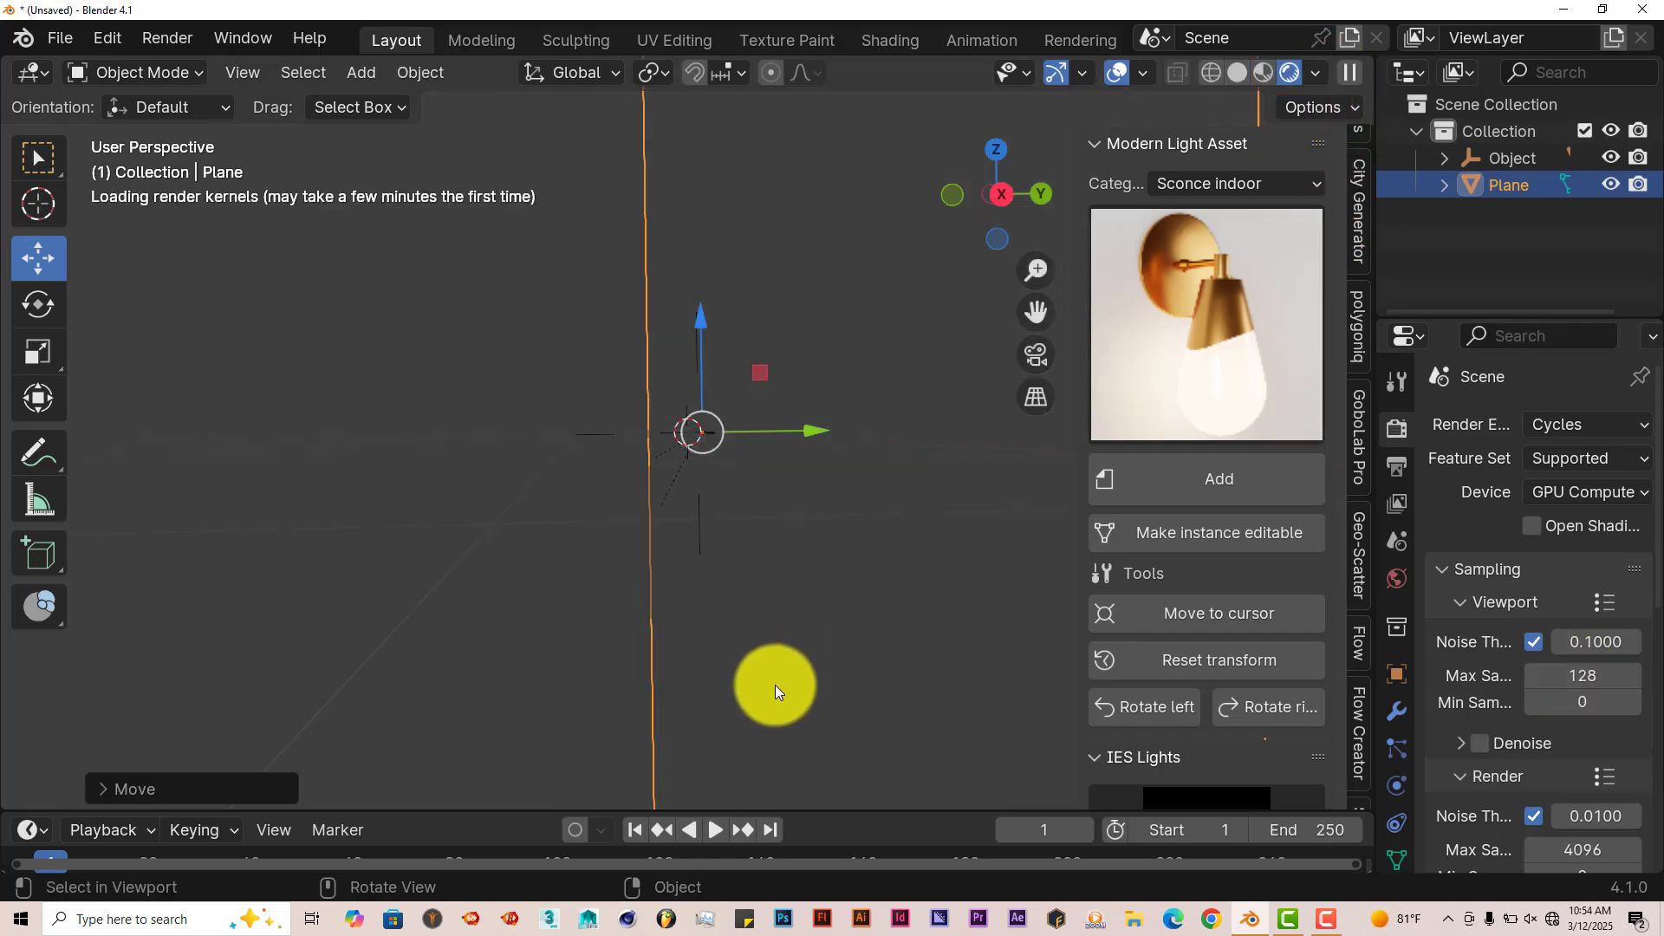
pyautogui.moveTo(746, 689)
pyautogui.mouseDown(button='middle')
pyautogui.moveTo(852, 662)
pyautogui.moveTo(863, 608)
pyautogui.mouseUp(button='middle')
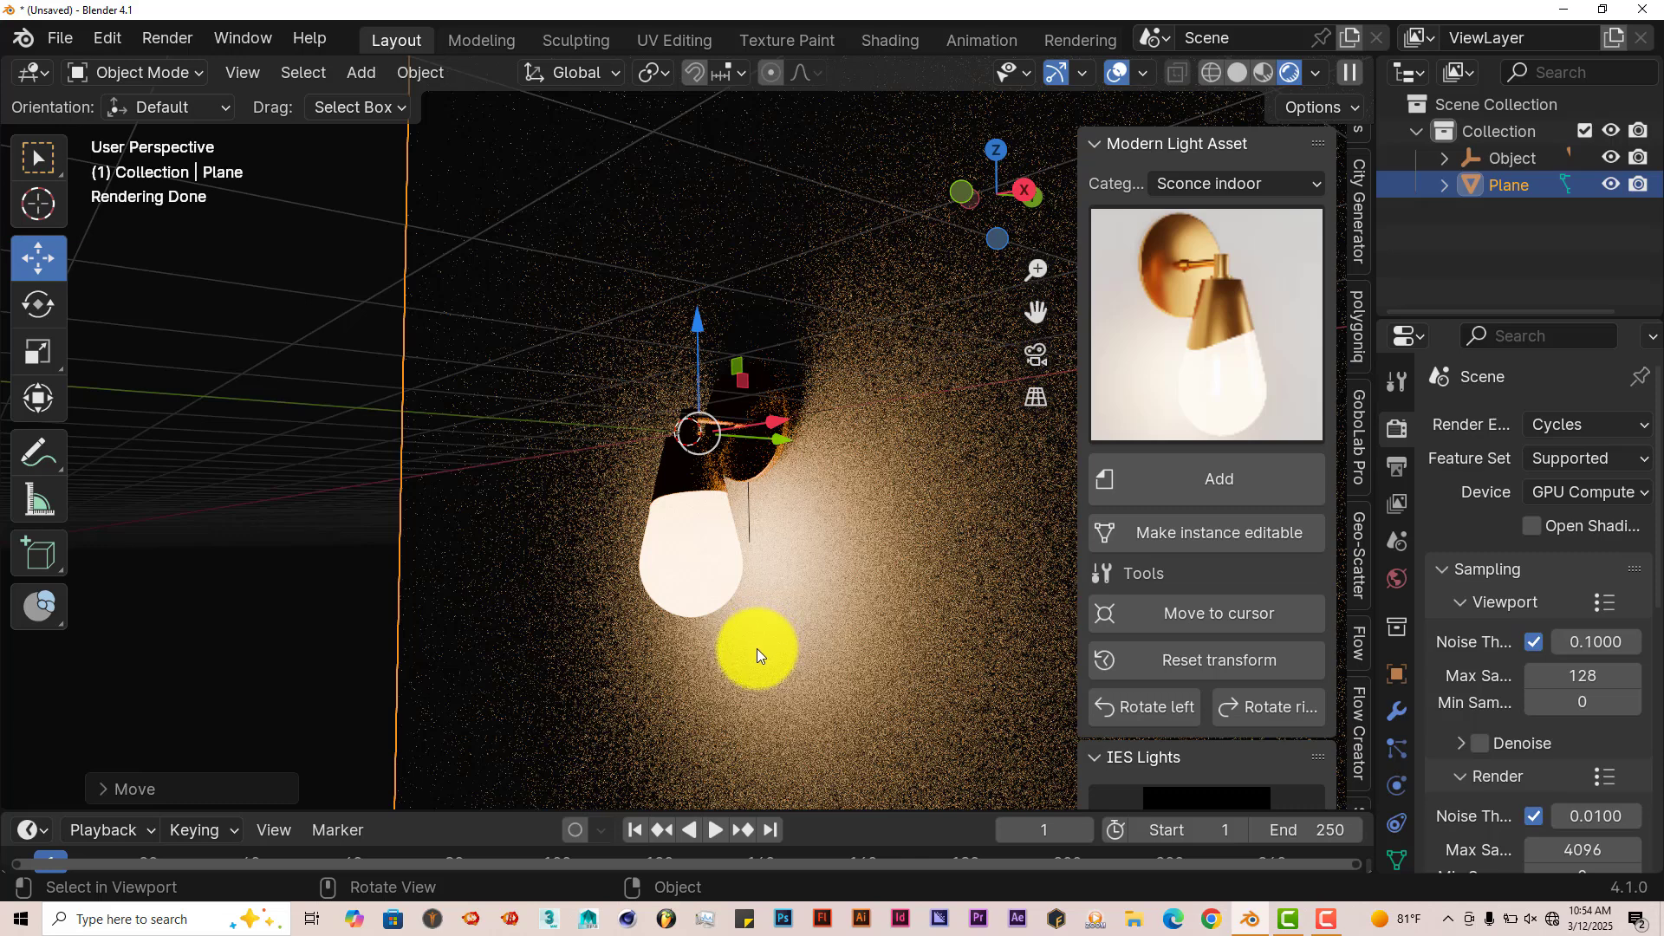
pyautogui.moveTo(756, 657)
pyautogui.mouseDown(button='middle')
pyautogui.moveTo(713, 691)
pyautogui.moveTo(742, 681)
pyautogui.mouseUp(button='middle')
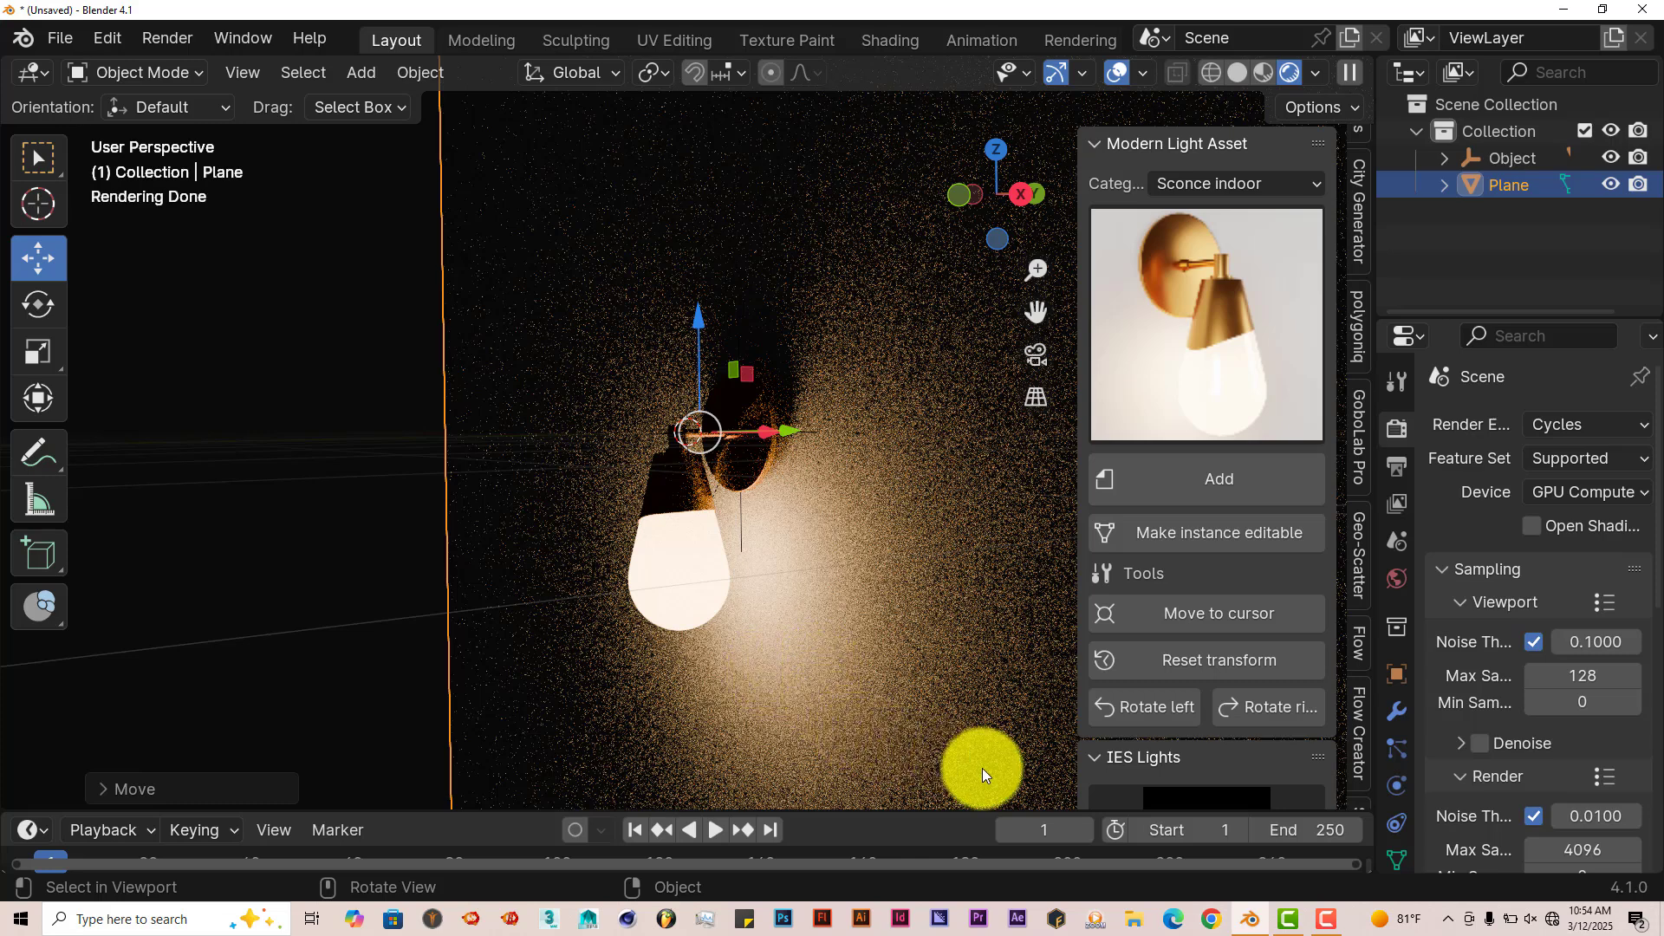
# Step: Try the add-on's Rotate left and Rotate right tools on the wall plane and on the sconce's parent empty
pyautogui.click(1143, 716)
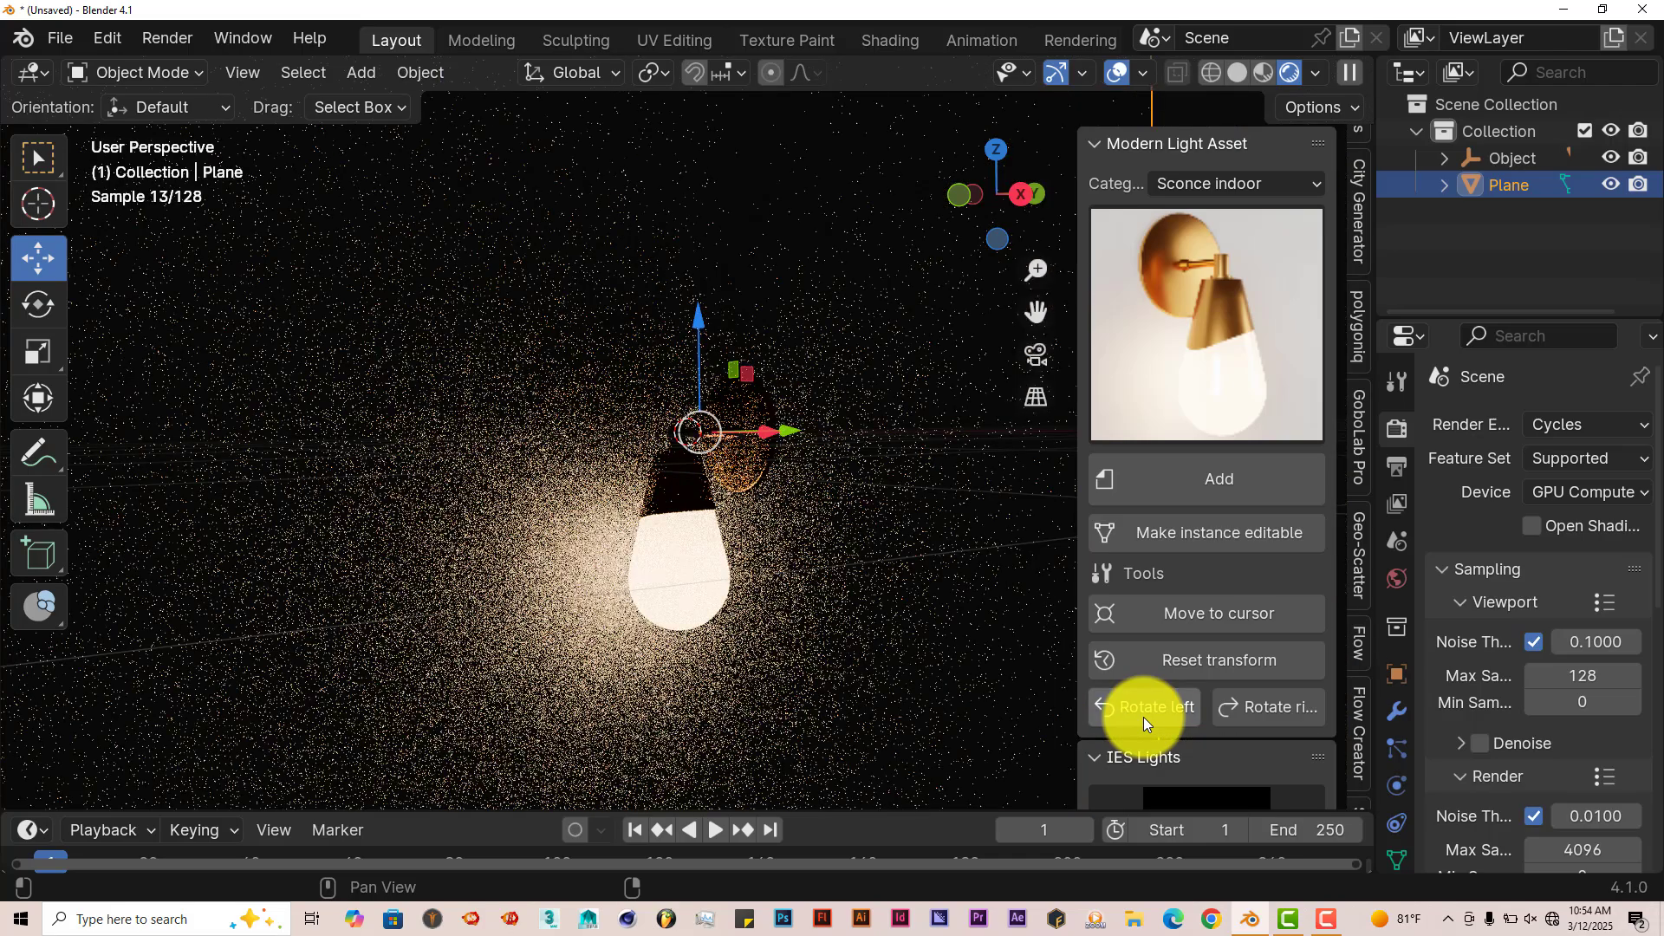
pyautogui.click(1311, 717)
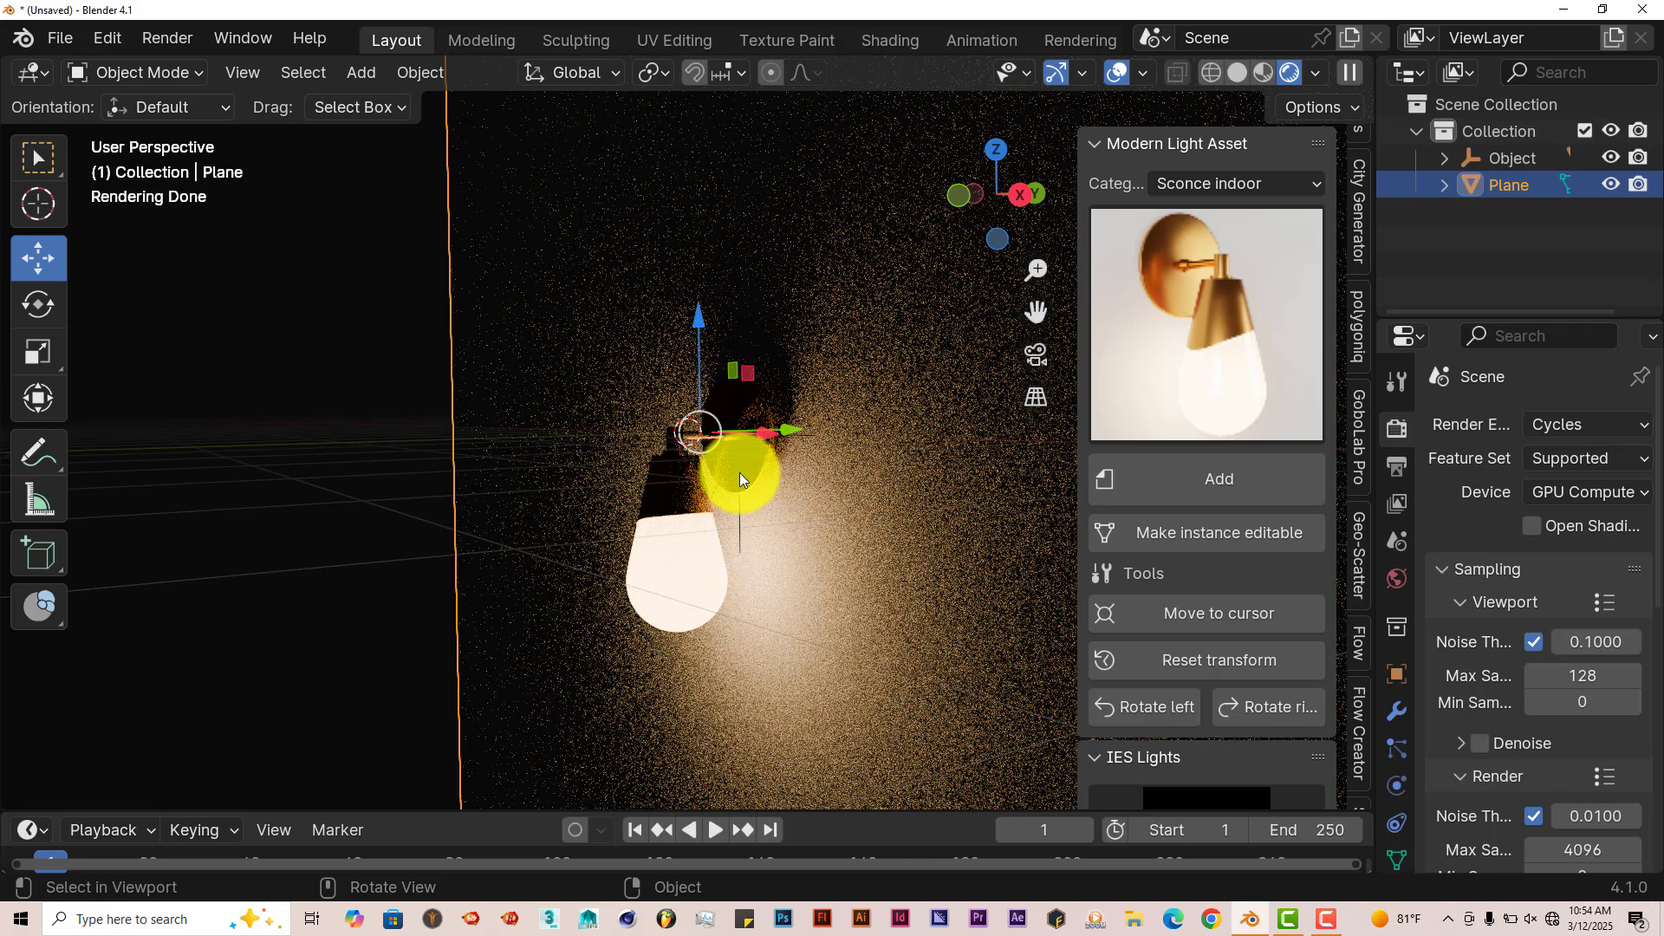
pyautogui.click(738, 474)
pyautogui.click(738, 529)
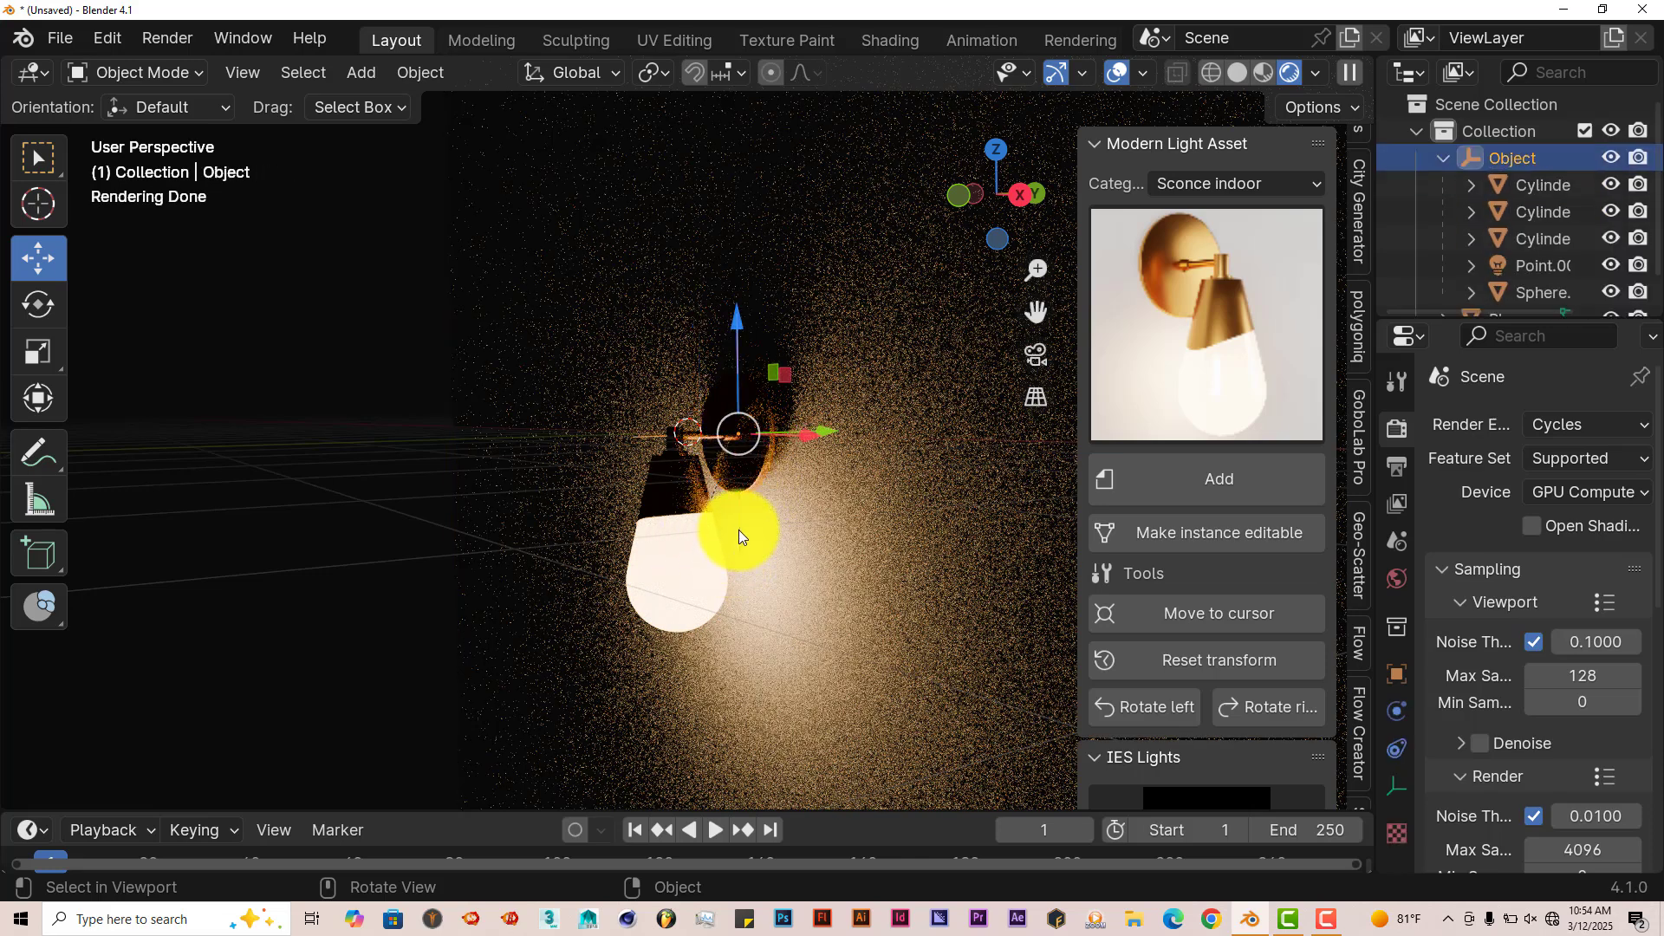
pyautogui.click(1126, 706)
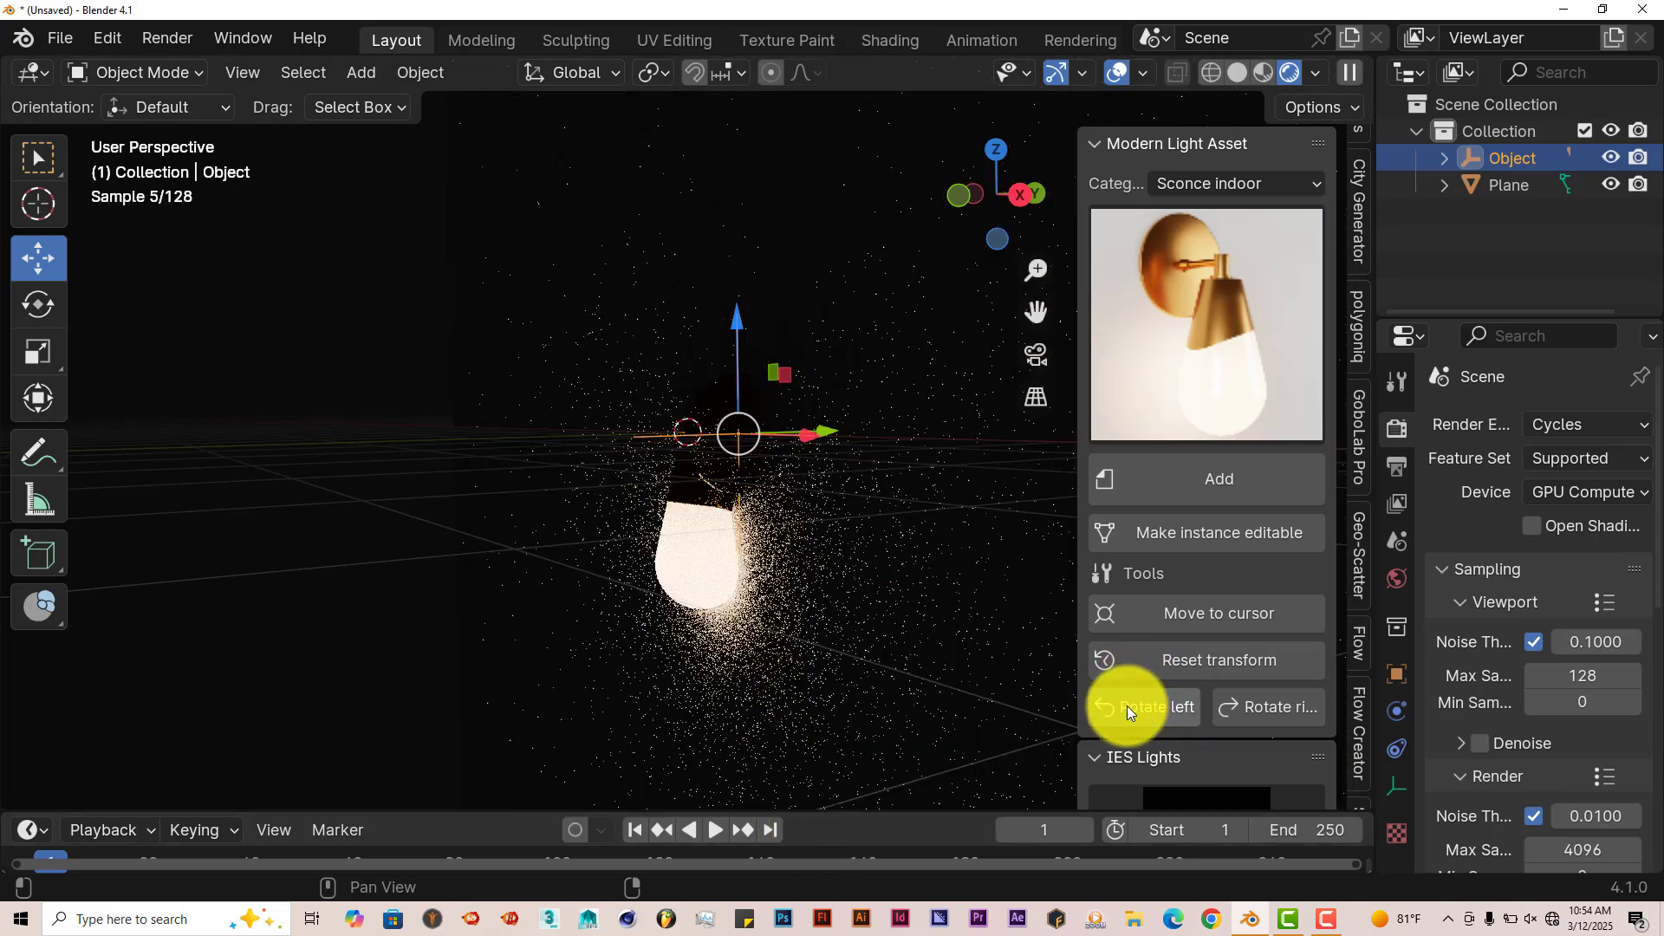
pyautogui.click(1230, 704)
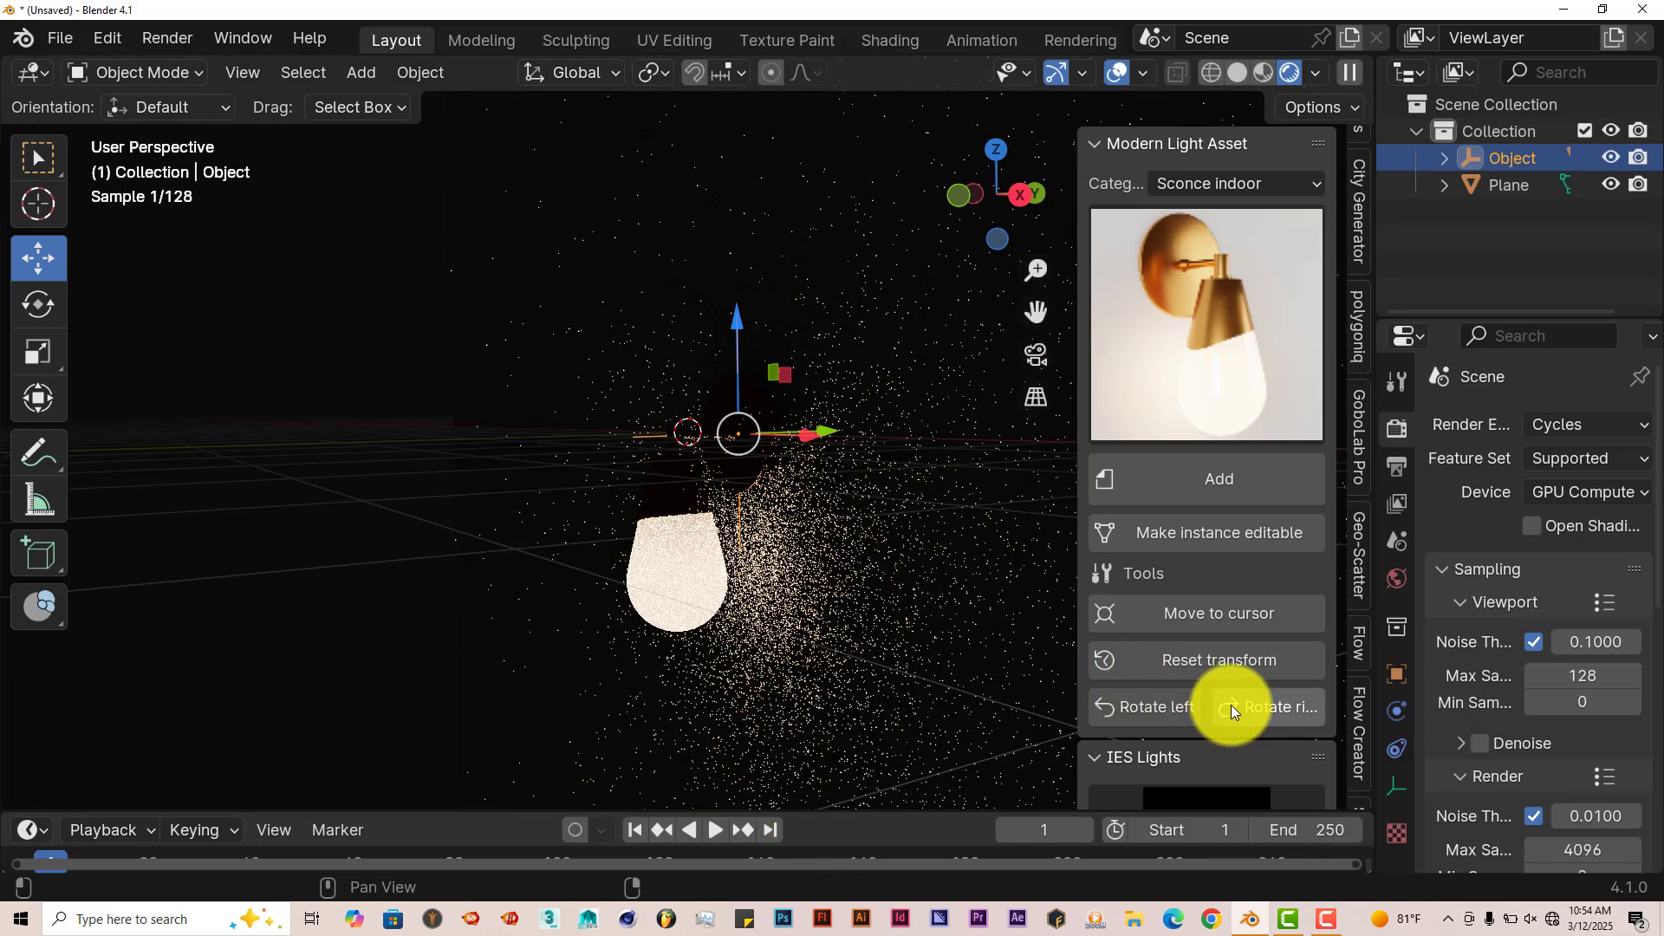
pyautogui.click(1277, 714)
pyautogui.click(1174, 702)
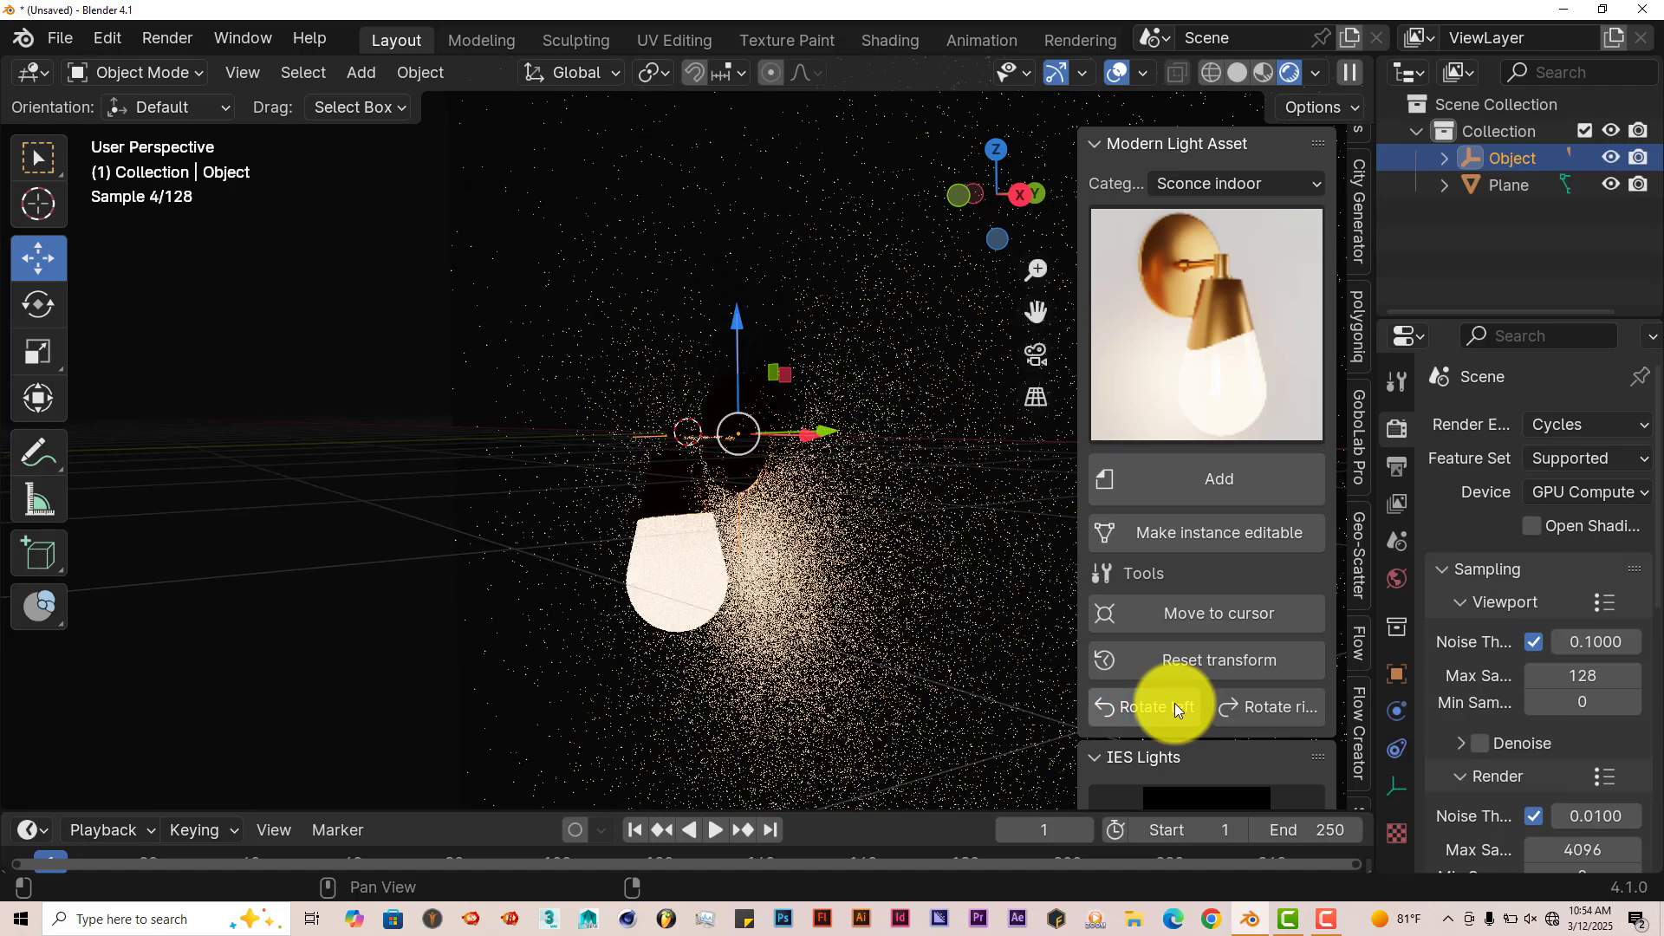
# Step: Add an IES light with the IES_14.png profile and examine its beam on the wall beside the sconce
pyautogui.scroll(-5, 1213, 738)
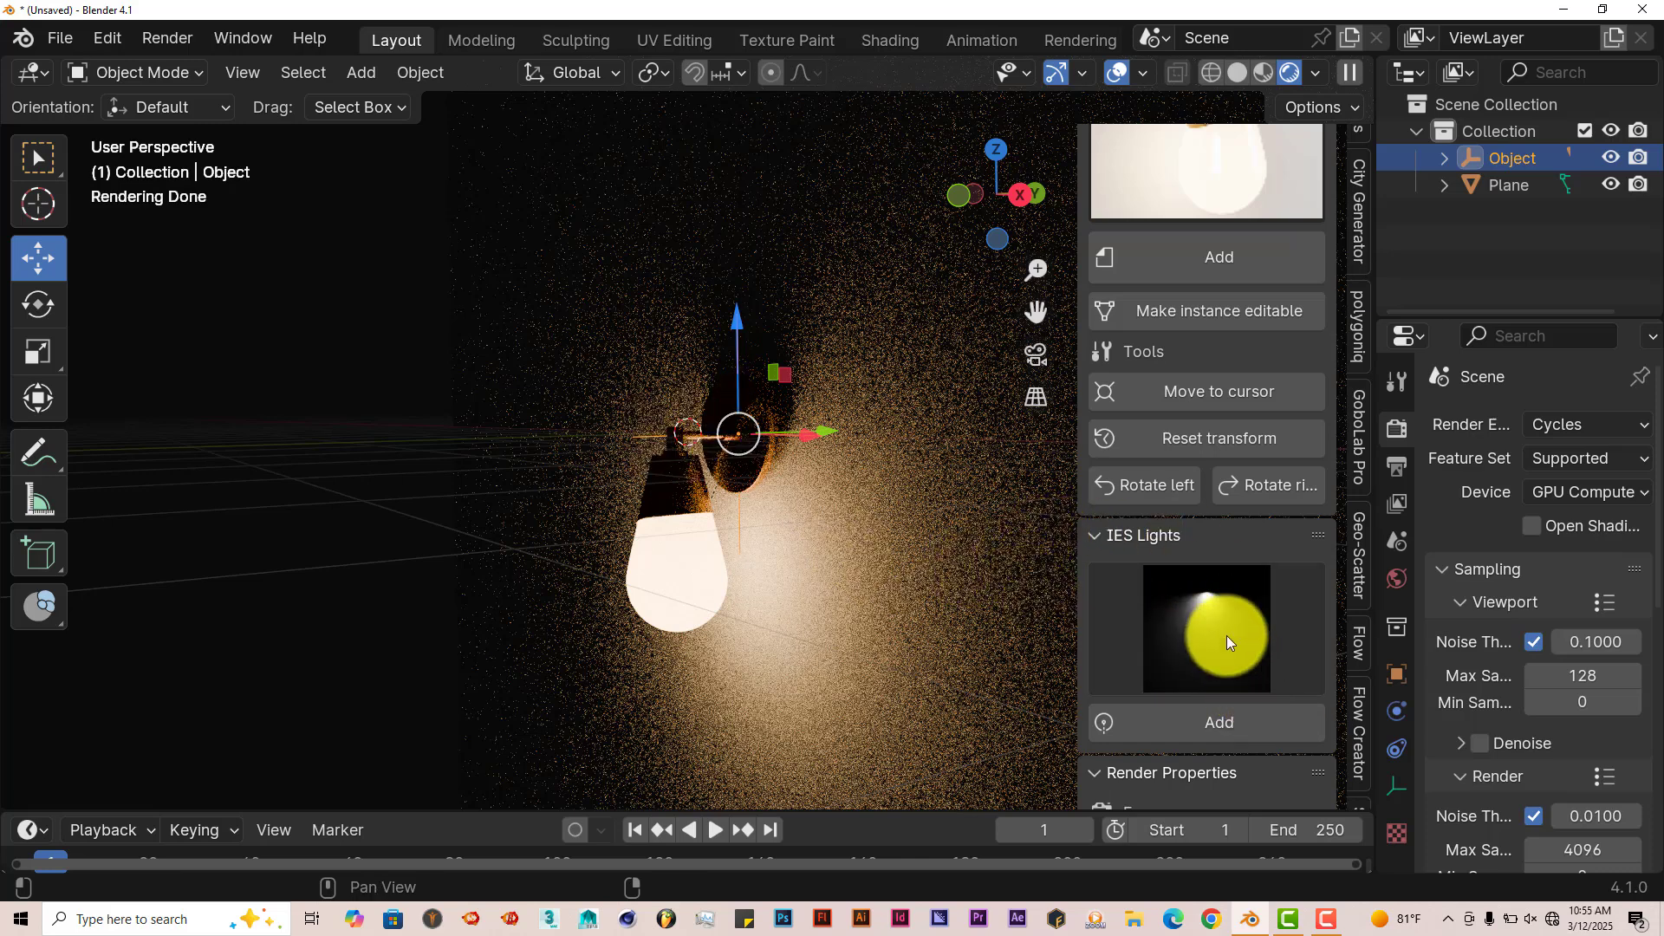
pyautogui.scroll(-3, 1226, 636)
pyautogui.click(1198, 503)
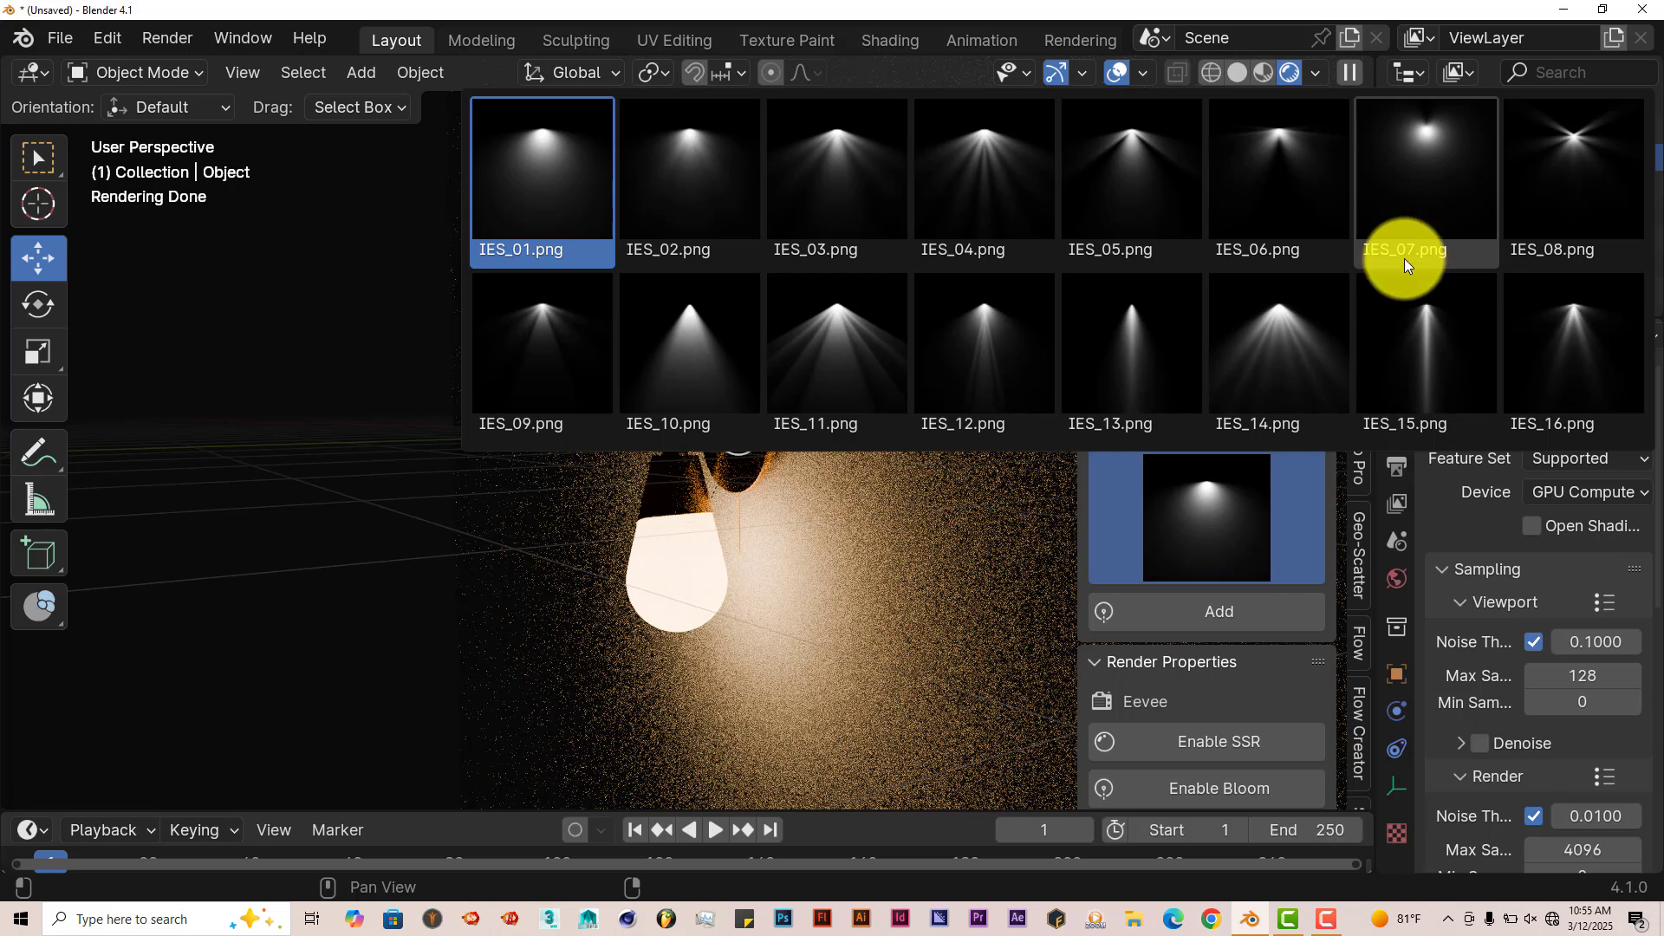
pyautogui.click(1274, 346)
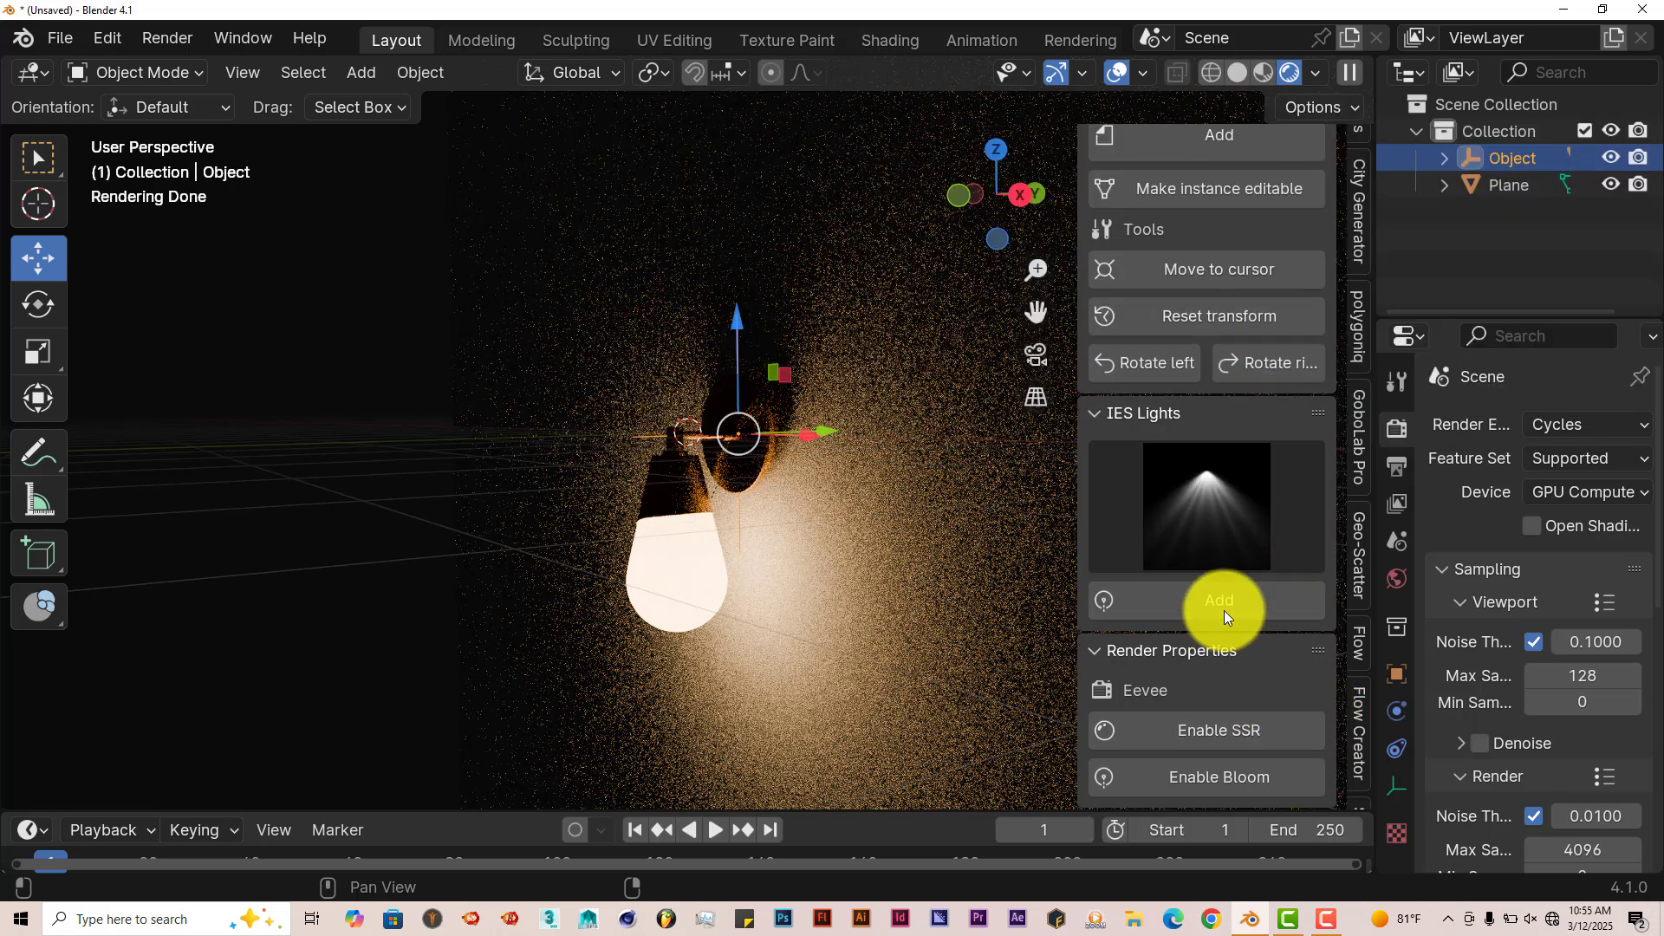
pyautogui.click(1224, 608)
pyautogui.scroll(-3, 838, 670)
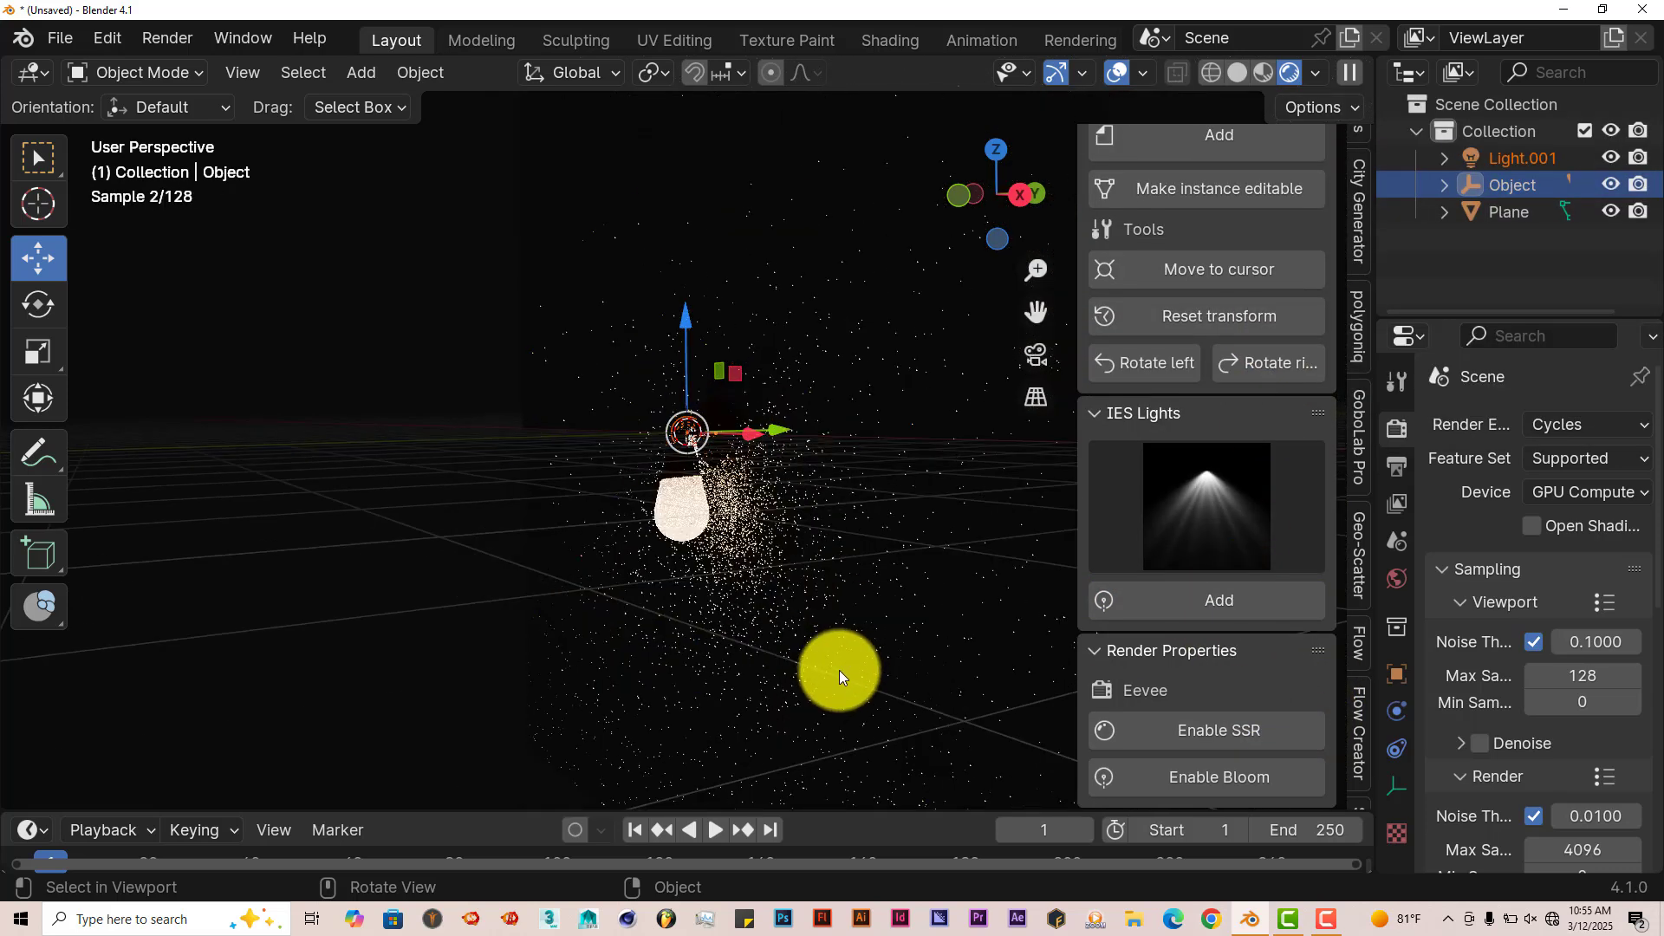
pyautogui.moveTo(839, 670); pyautogui.dragTo(765, 734, button='middle')
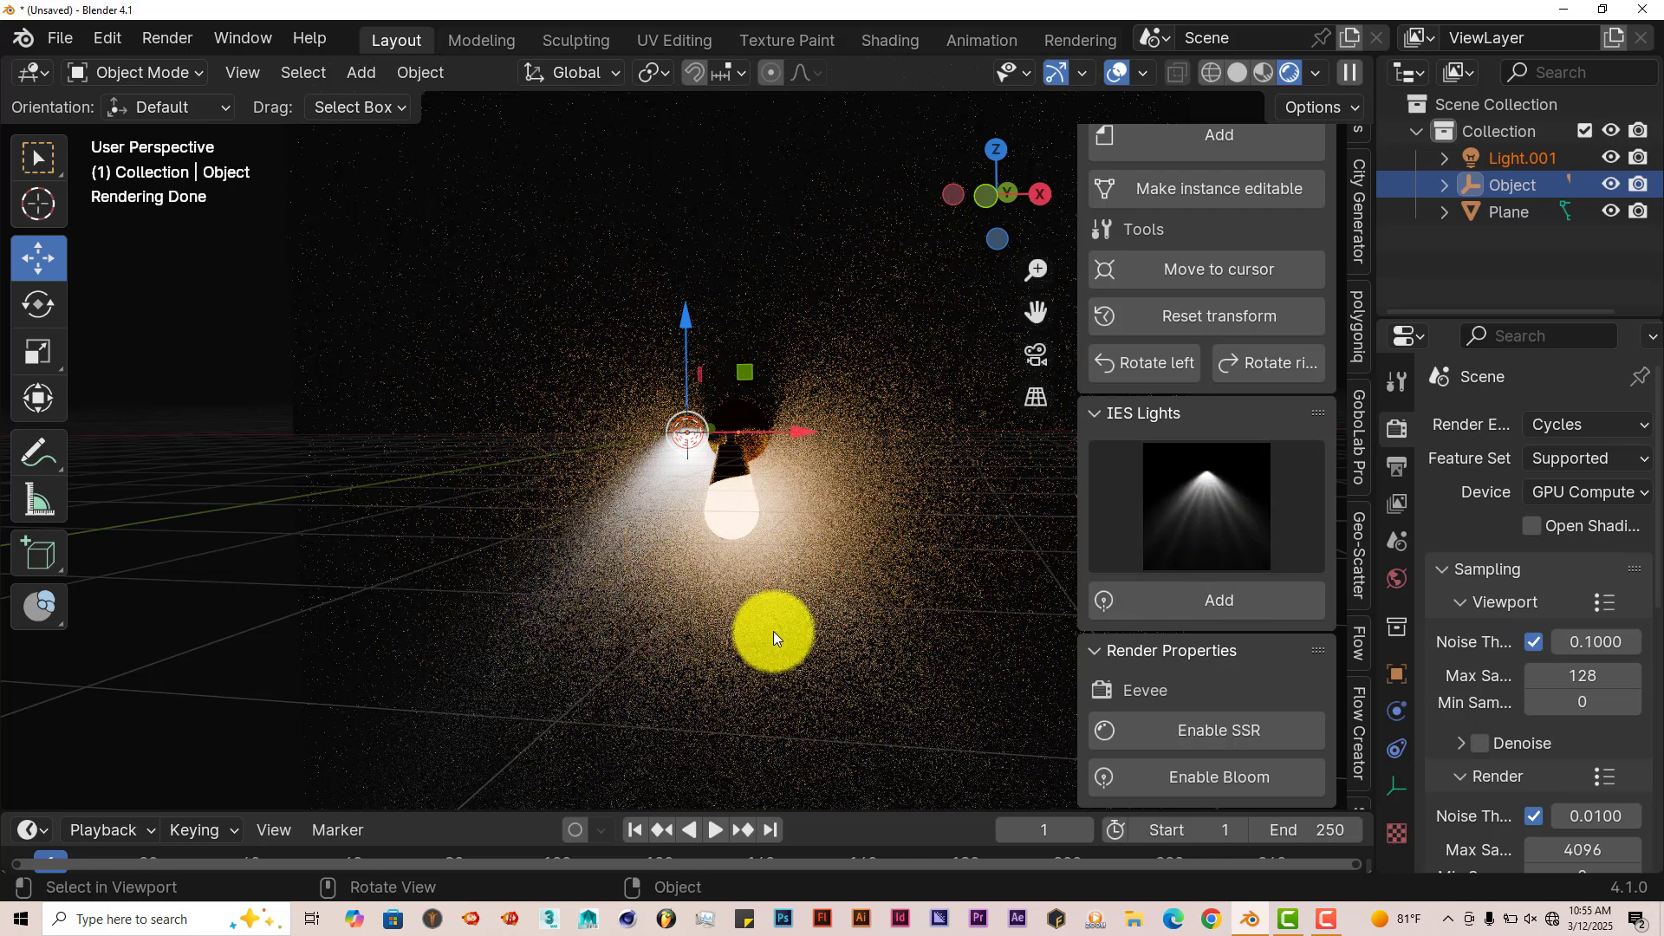
# Step: Switch the render engine to EEVEE in solid shading and preview the sconce and IES light in rendered shading
pyautogui.click(1238, 64)
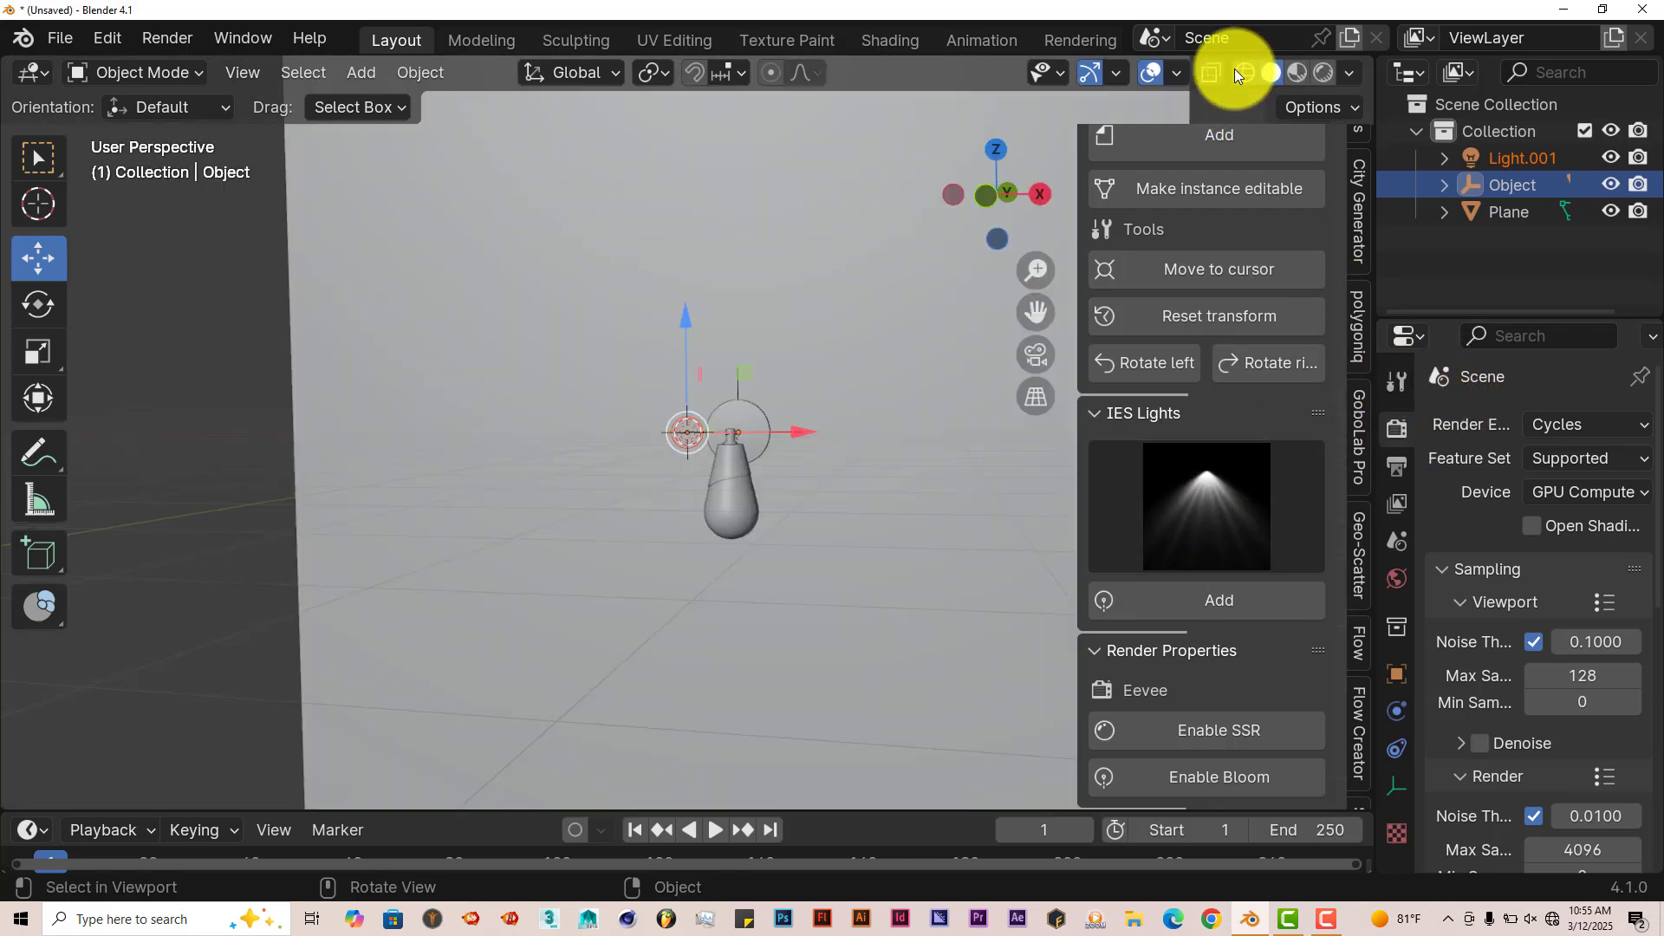
pyautogui.click(1583, 436)
pyautogui.click(1566, 463)
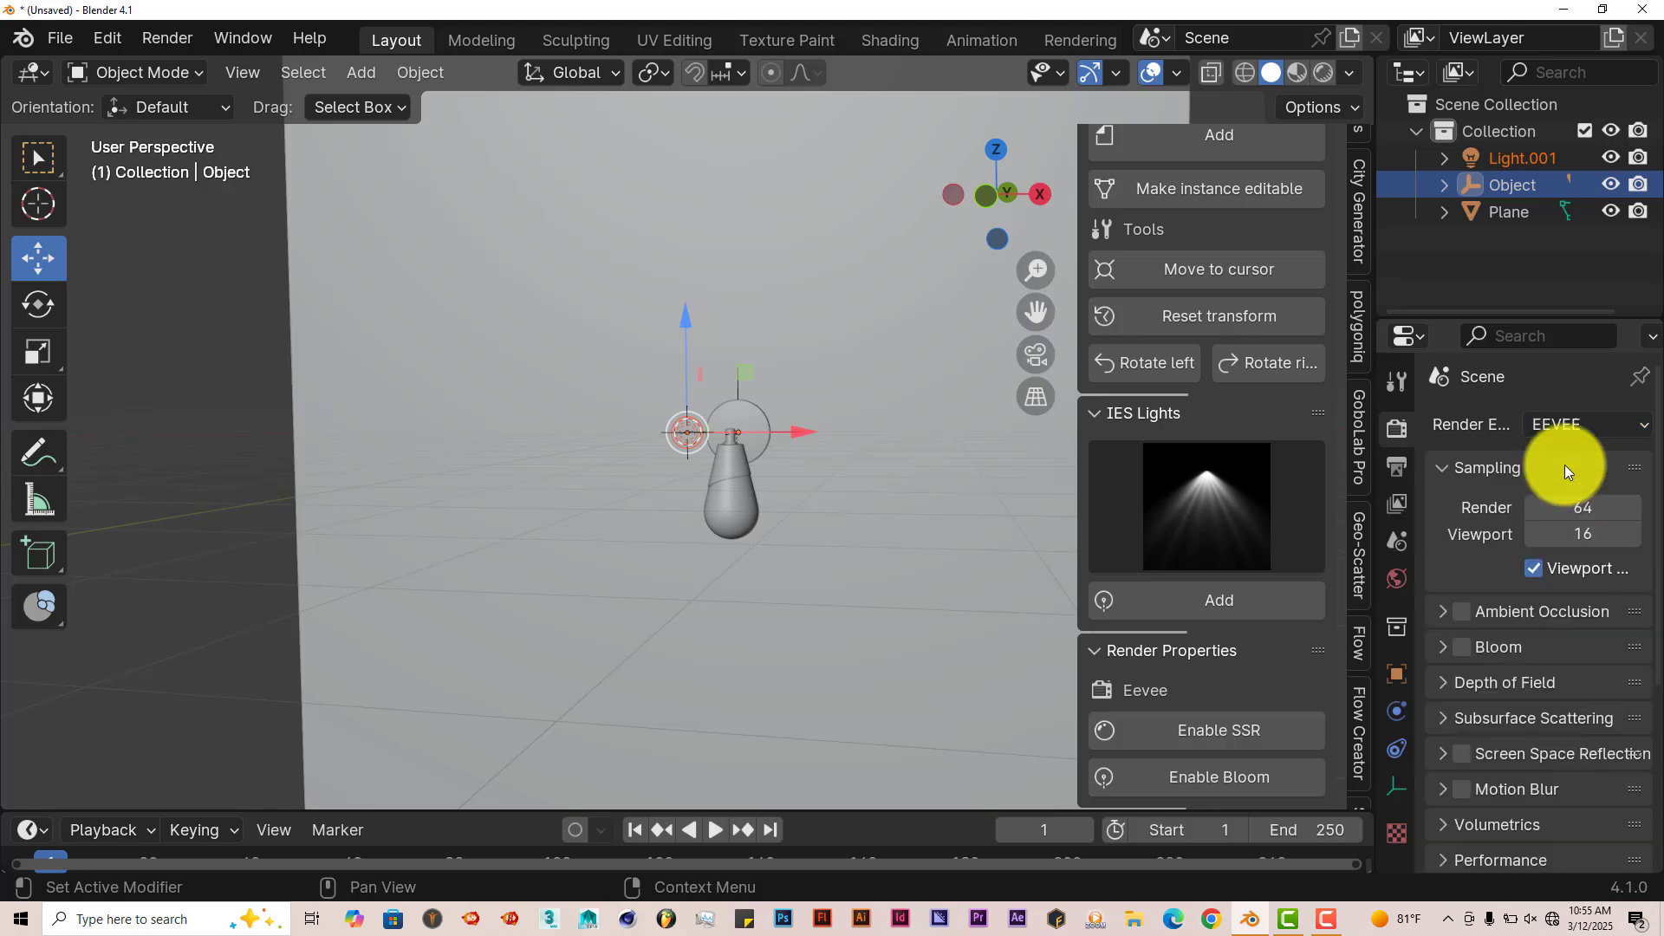
pyautogui.click(1323, 71)
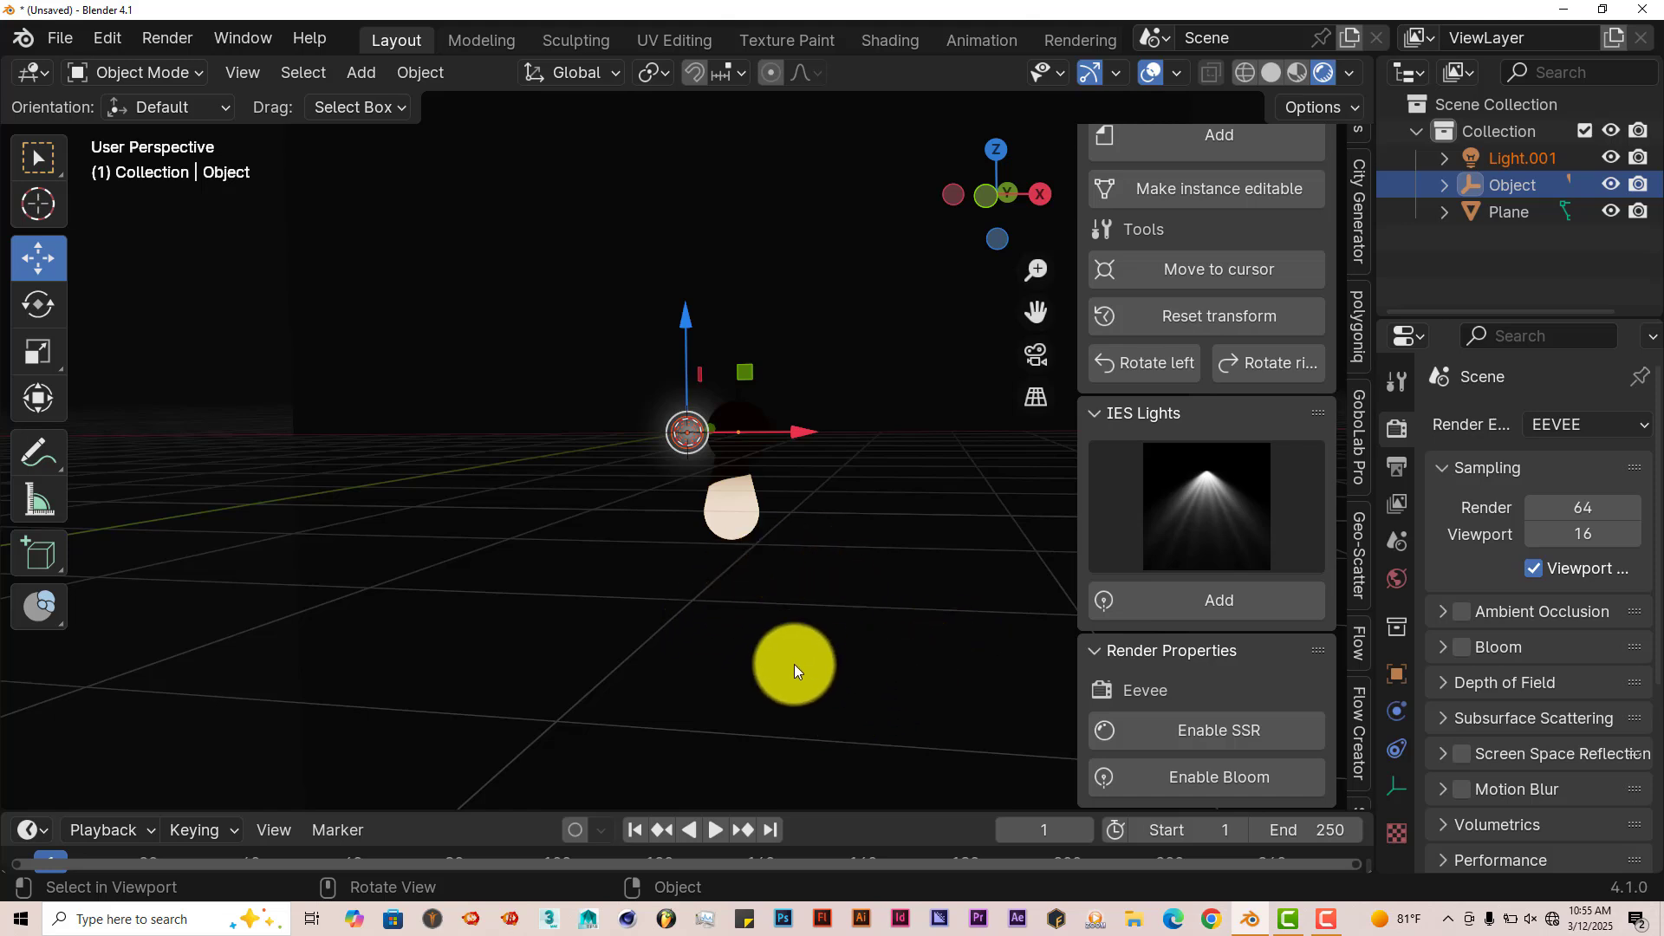
pyautogui.moveTo(791, 664); pyautogui.dragTo(801, 701, button='middle')
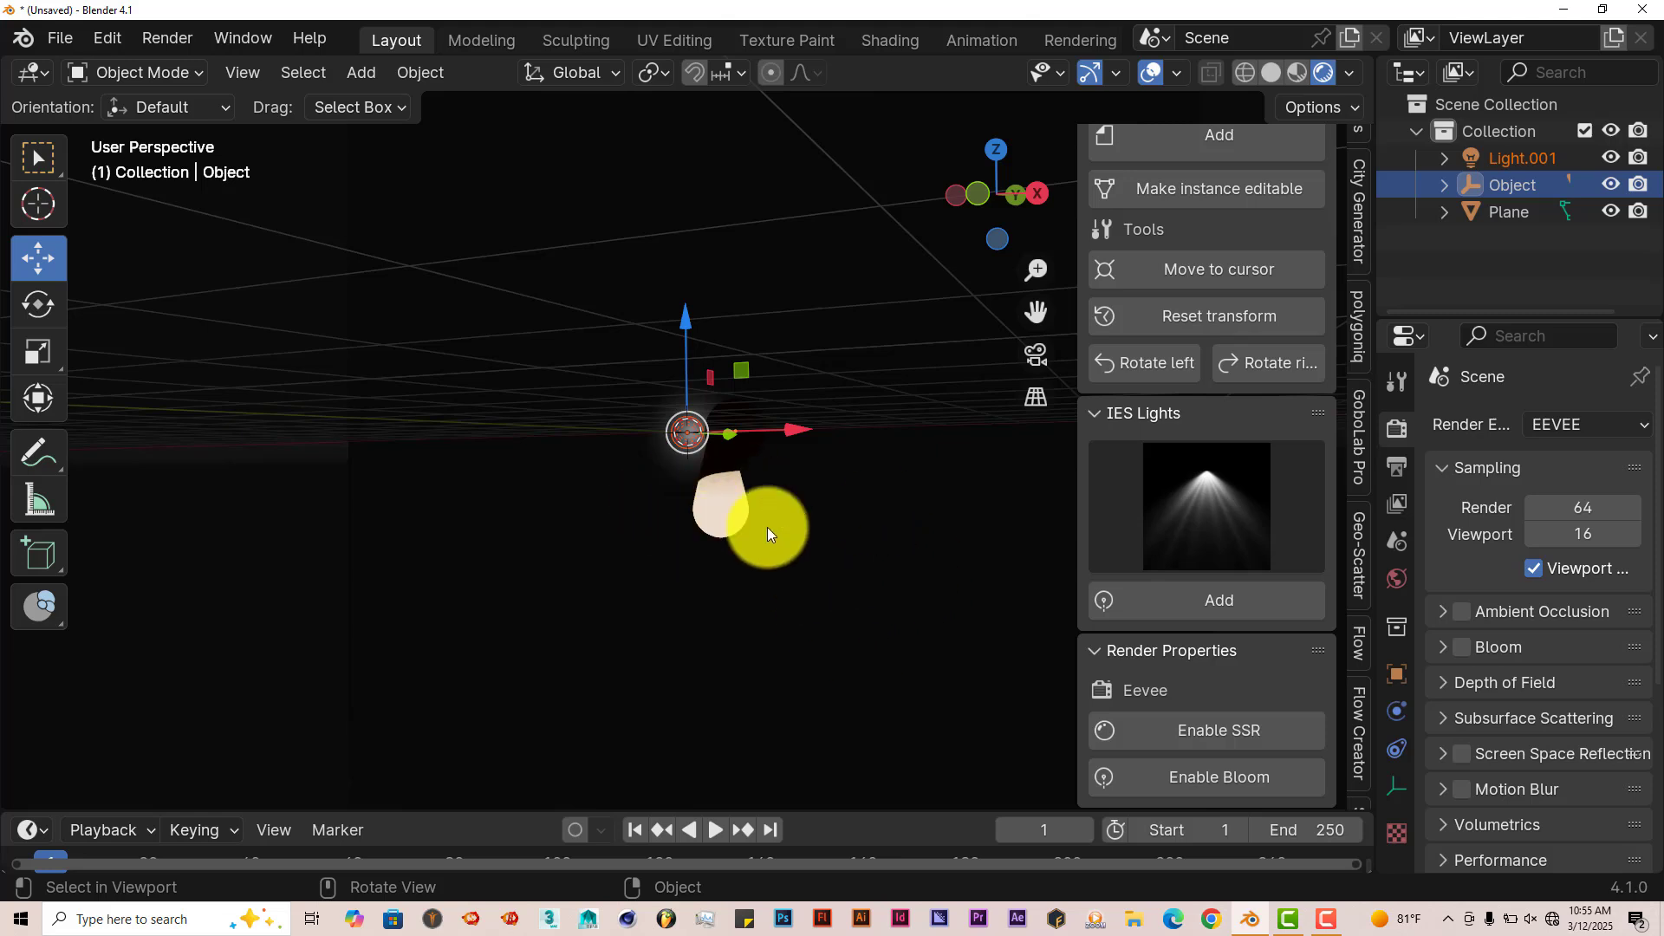
pyautogui.scroll(8, 1207, 530)
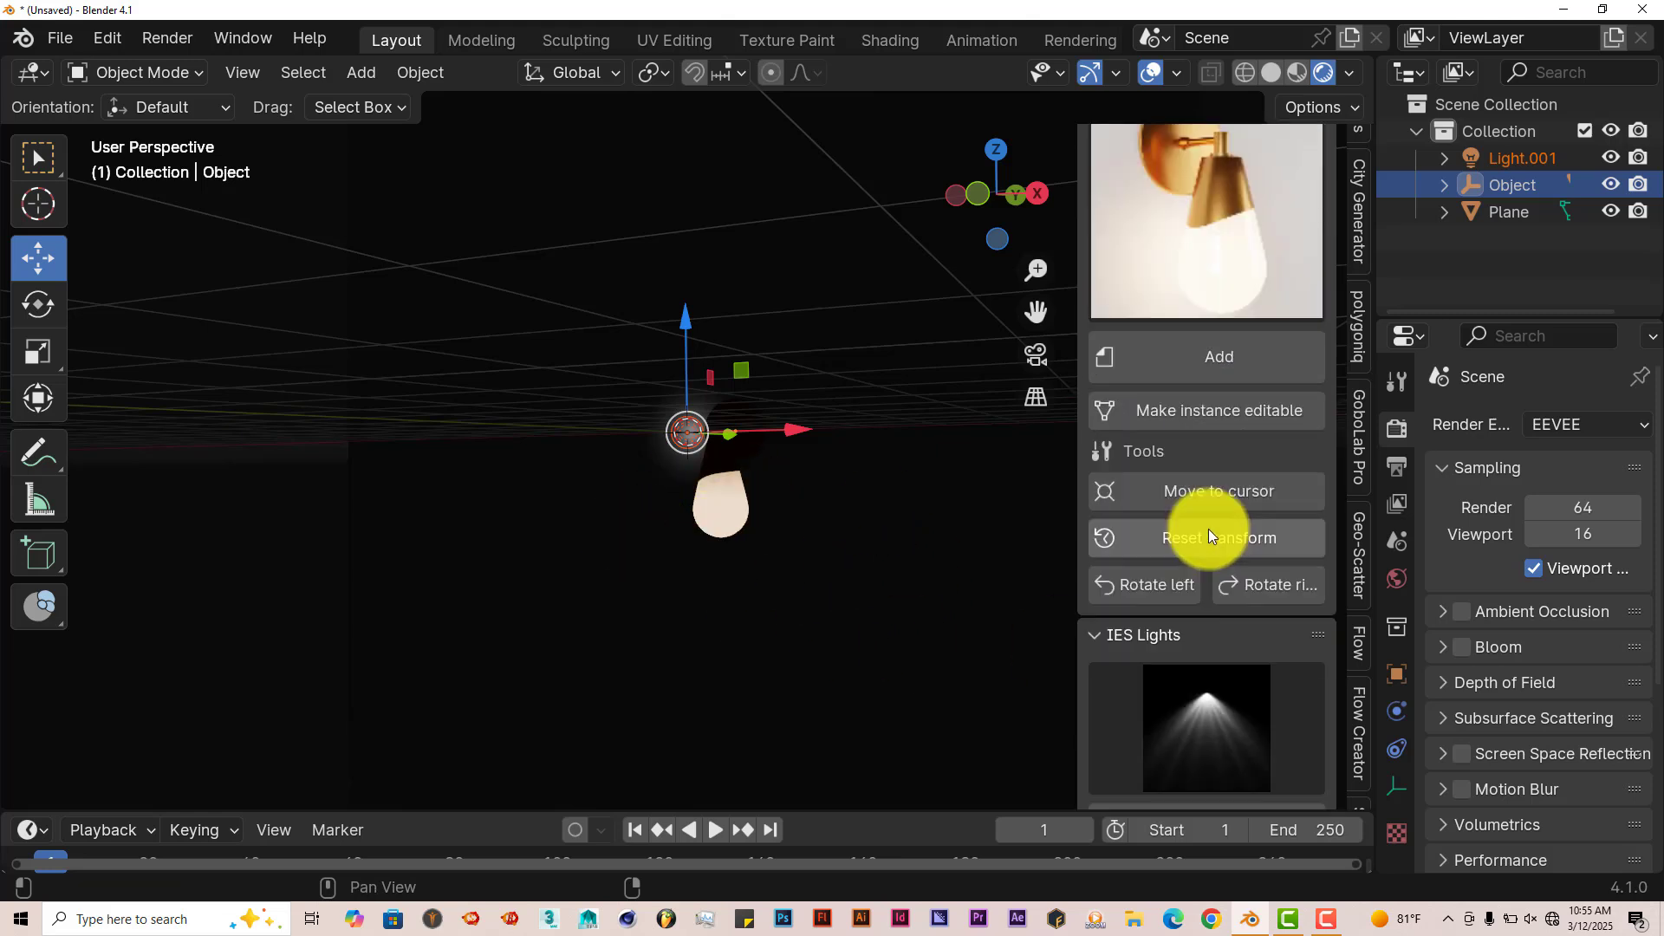
pyautogui.click(1222, 317)
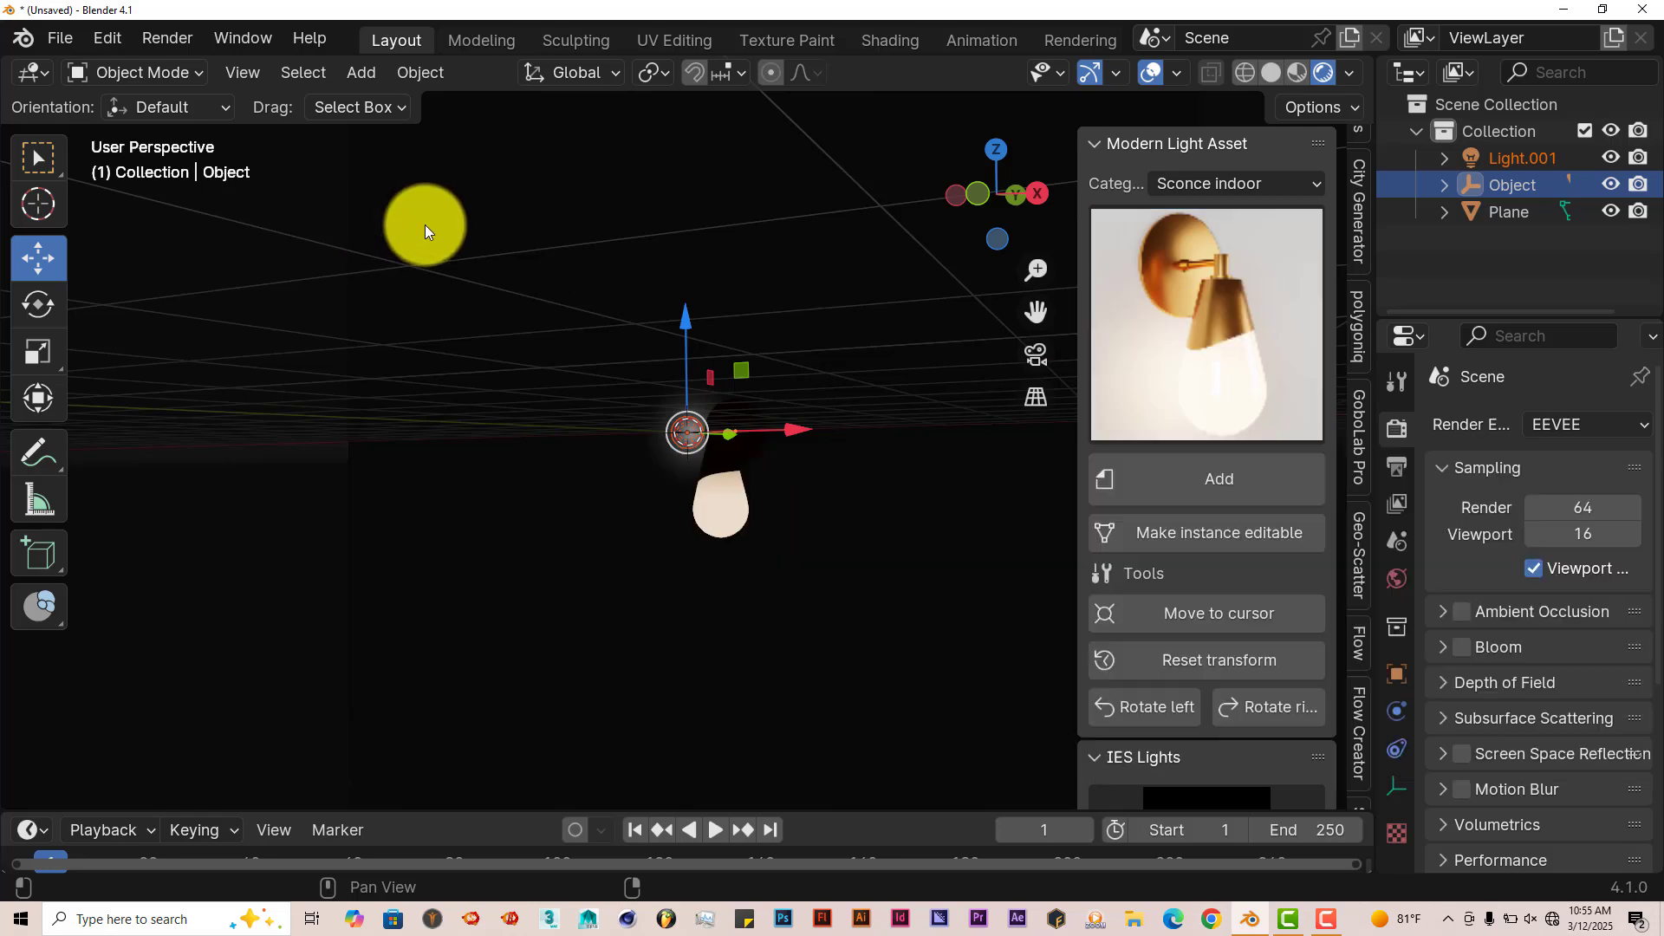
# Step: Delete the IES light and the sconce's glass bulb, lamp holder and point light
pyautogui.moveTo(426, 225); pyautogui.dragTo(643, 506, button='middle')
pyautogui.press('Delete')
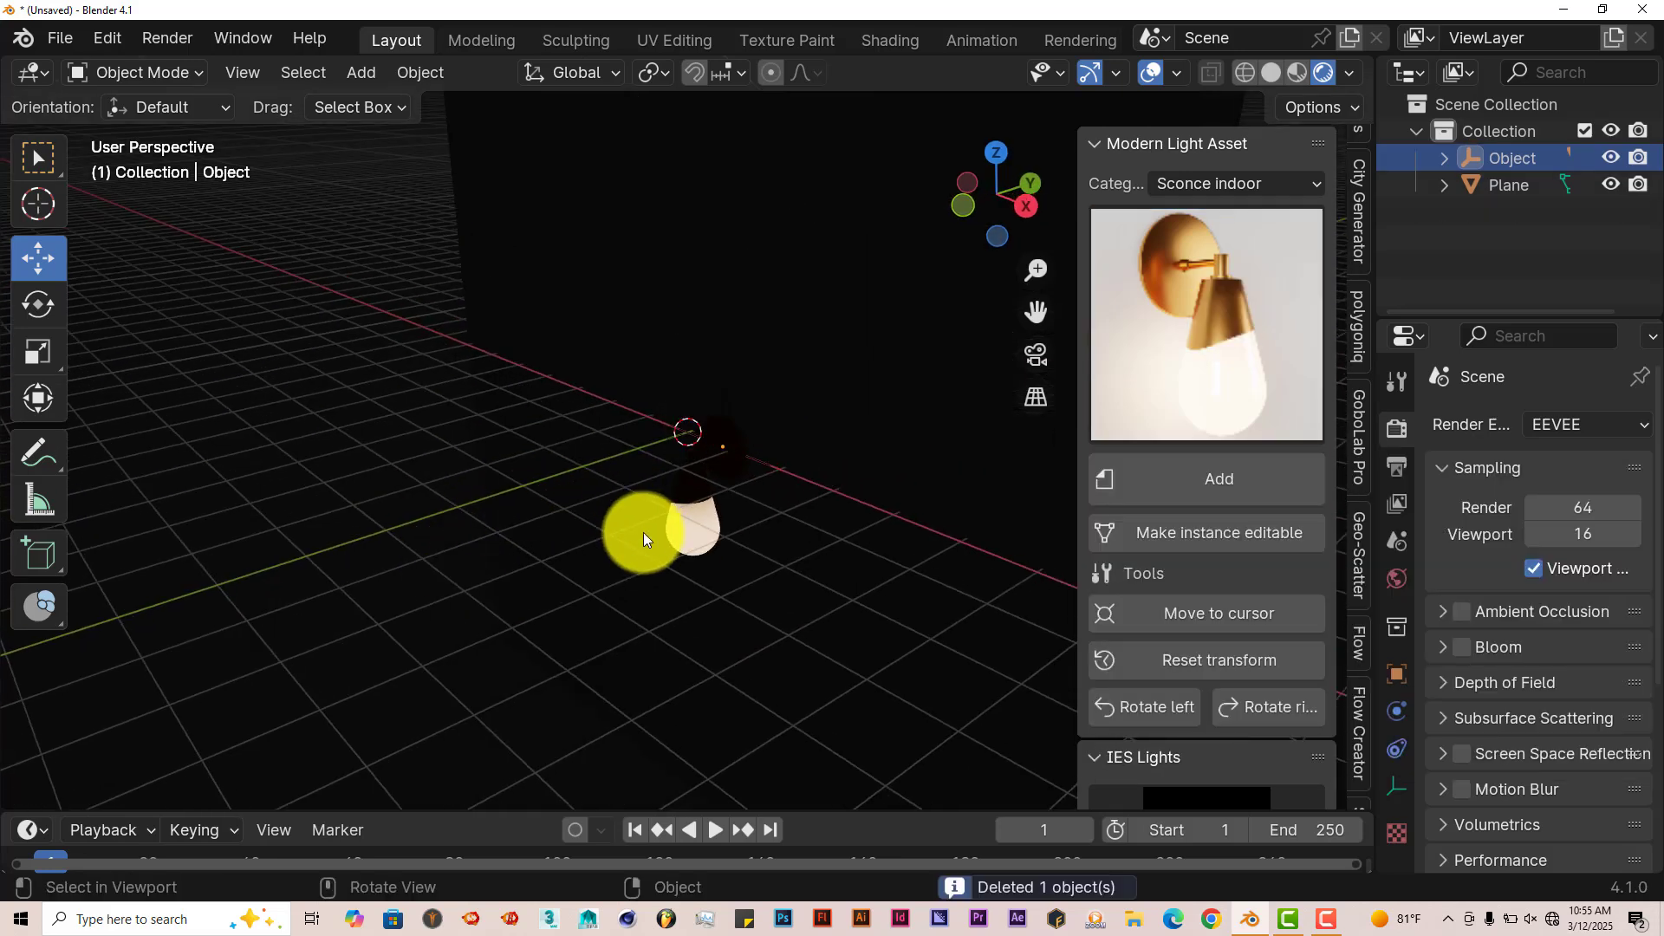
pyautogui.click(696, 527)
pyautogui.press('Delete')
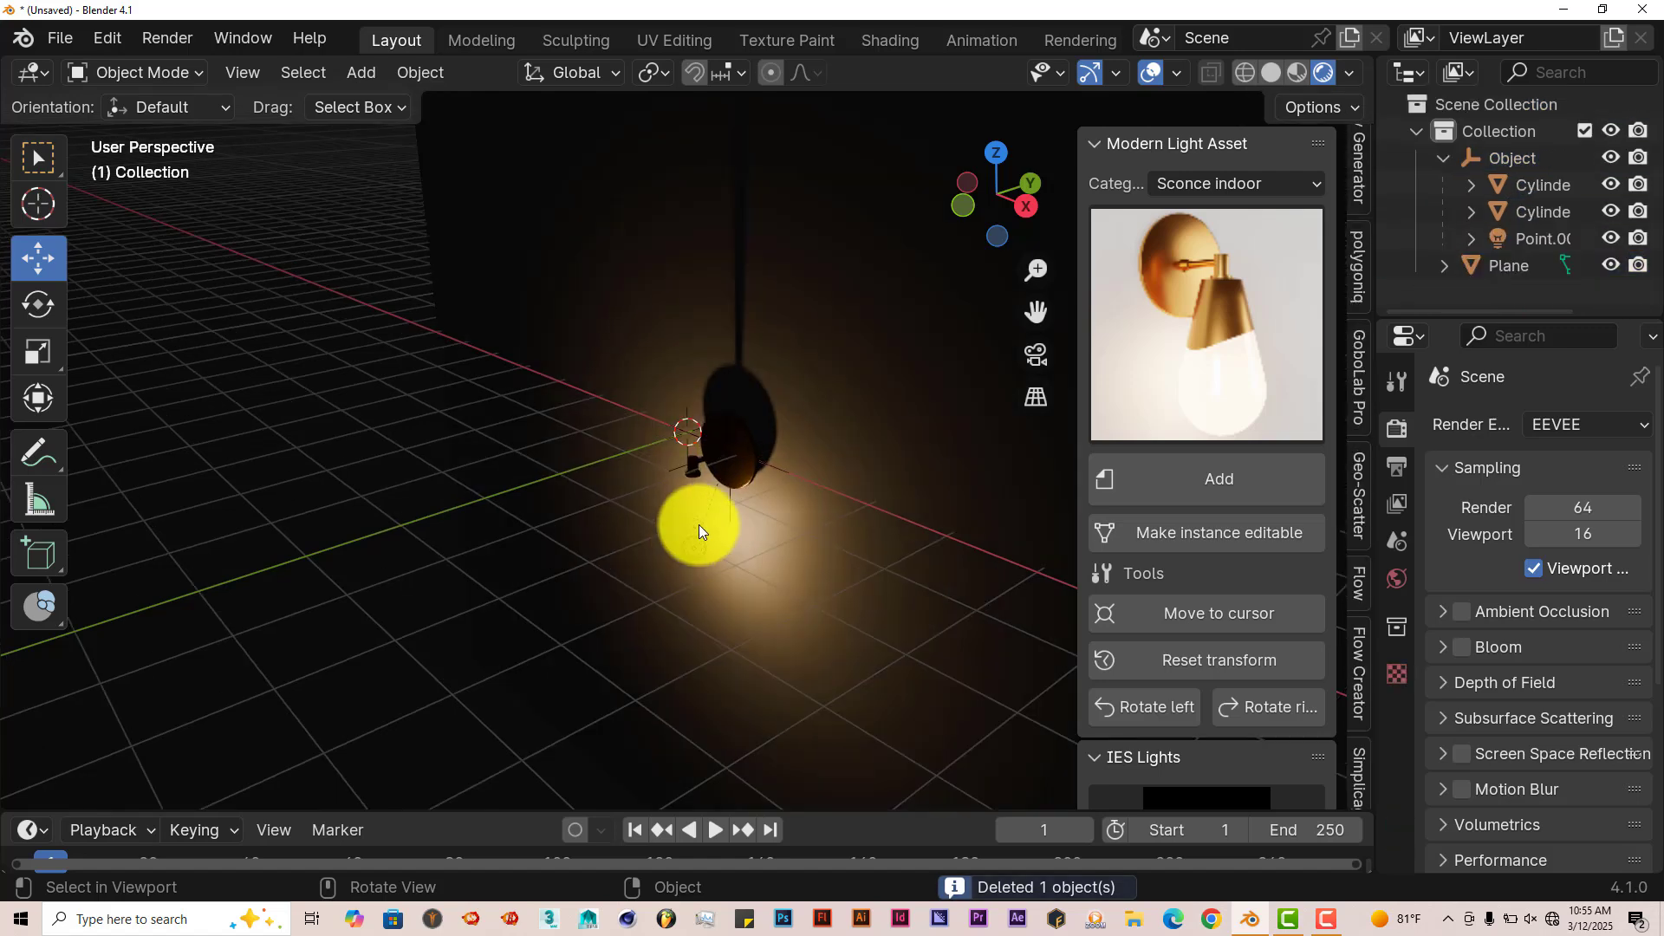
pyautogui.click(698, 476)
pyautogui.press('Delete')
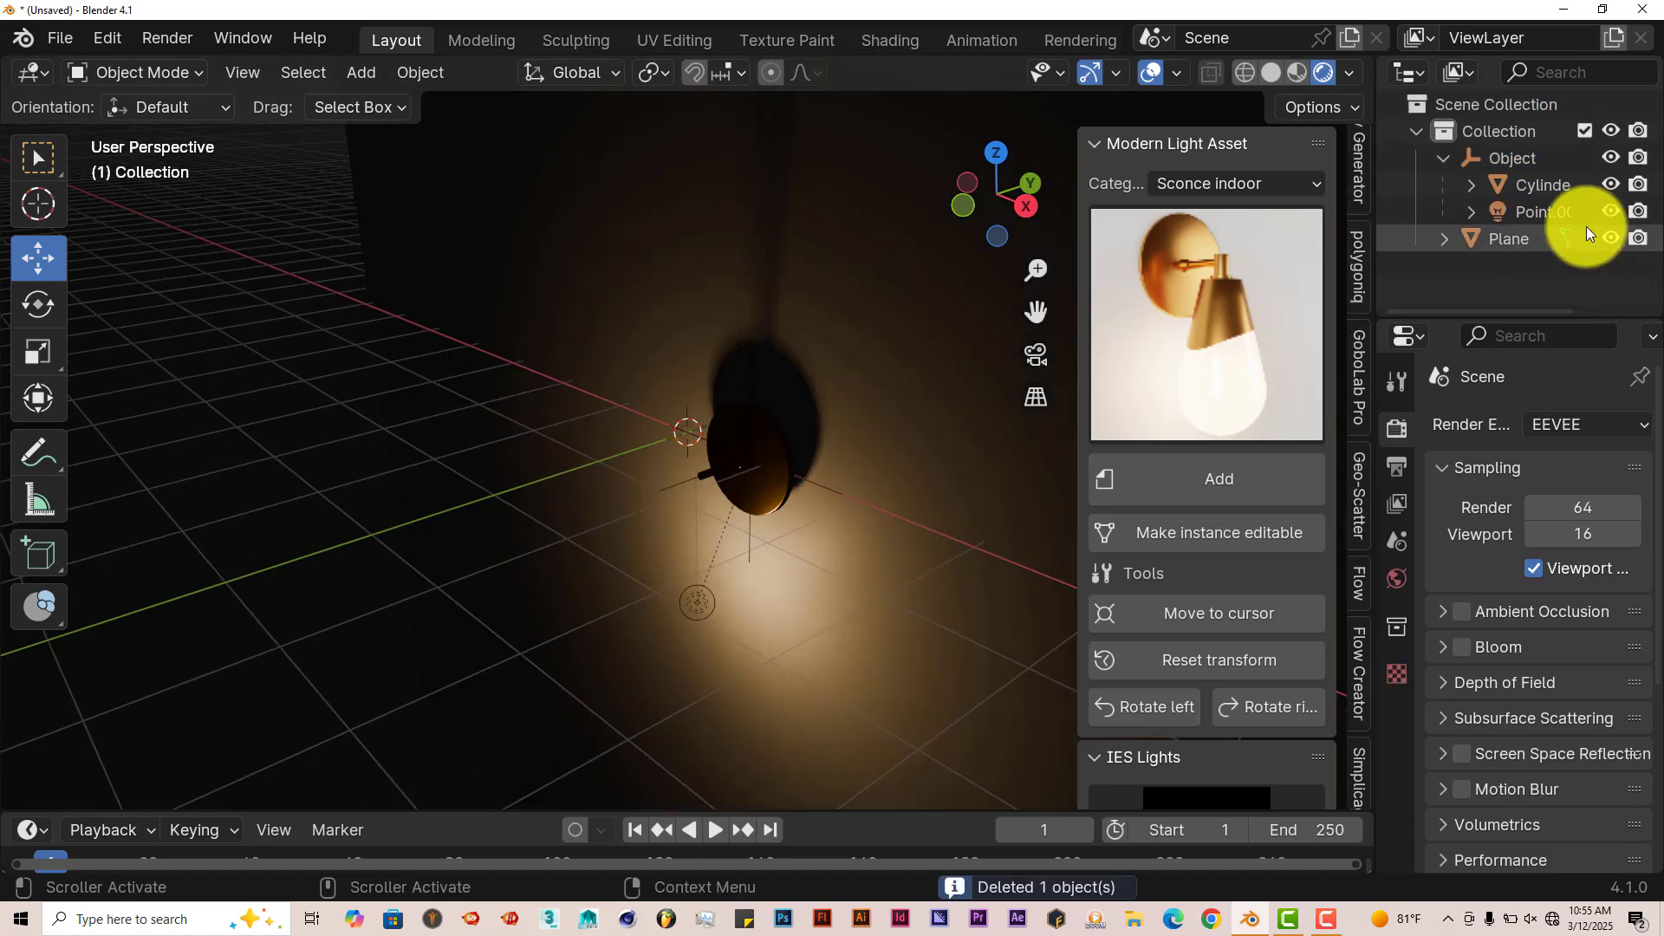
pyautogui.click(1551, 212)
pyautogui.press('Delete')
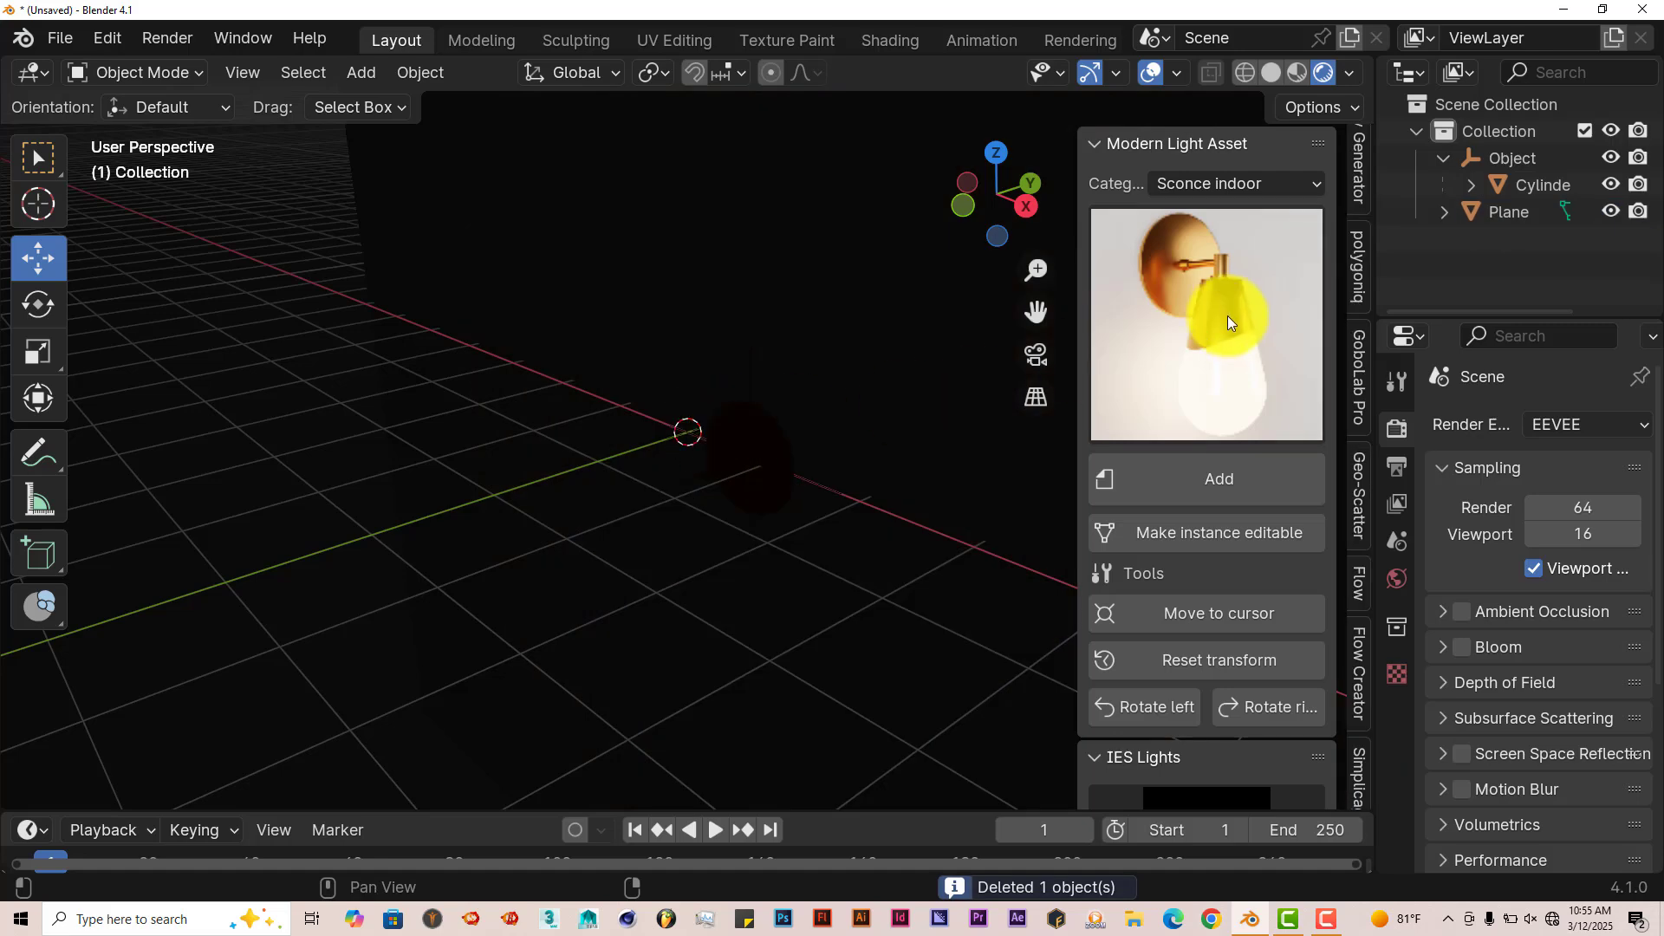
# Step: Add the indoor sconce with the white conical shade and gold mount, and examine its light on the wall
pyautogui.click(1231, 305)
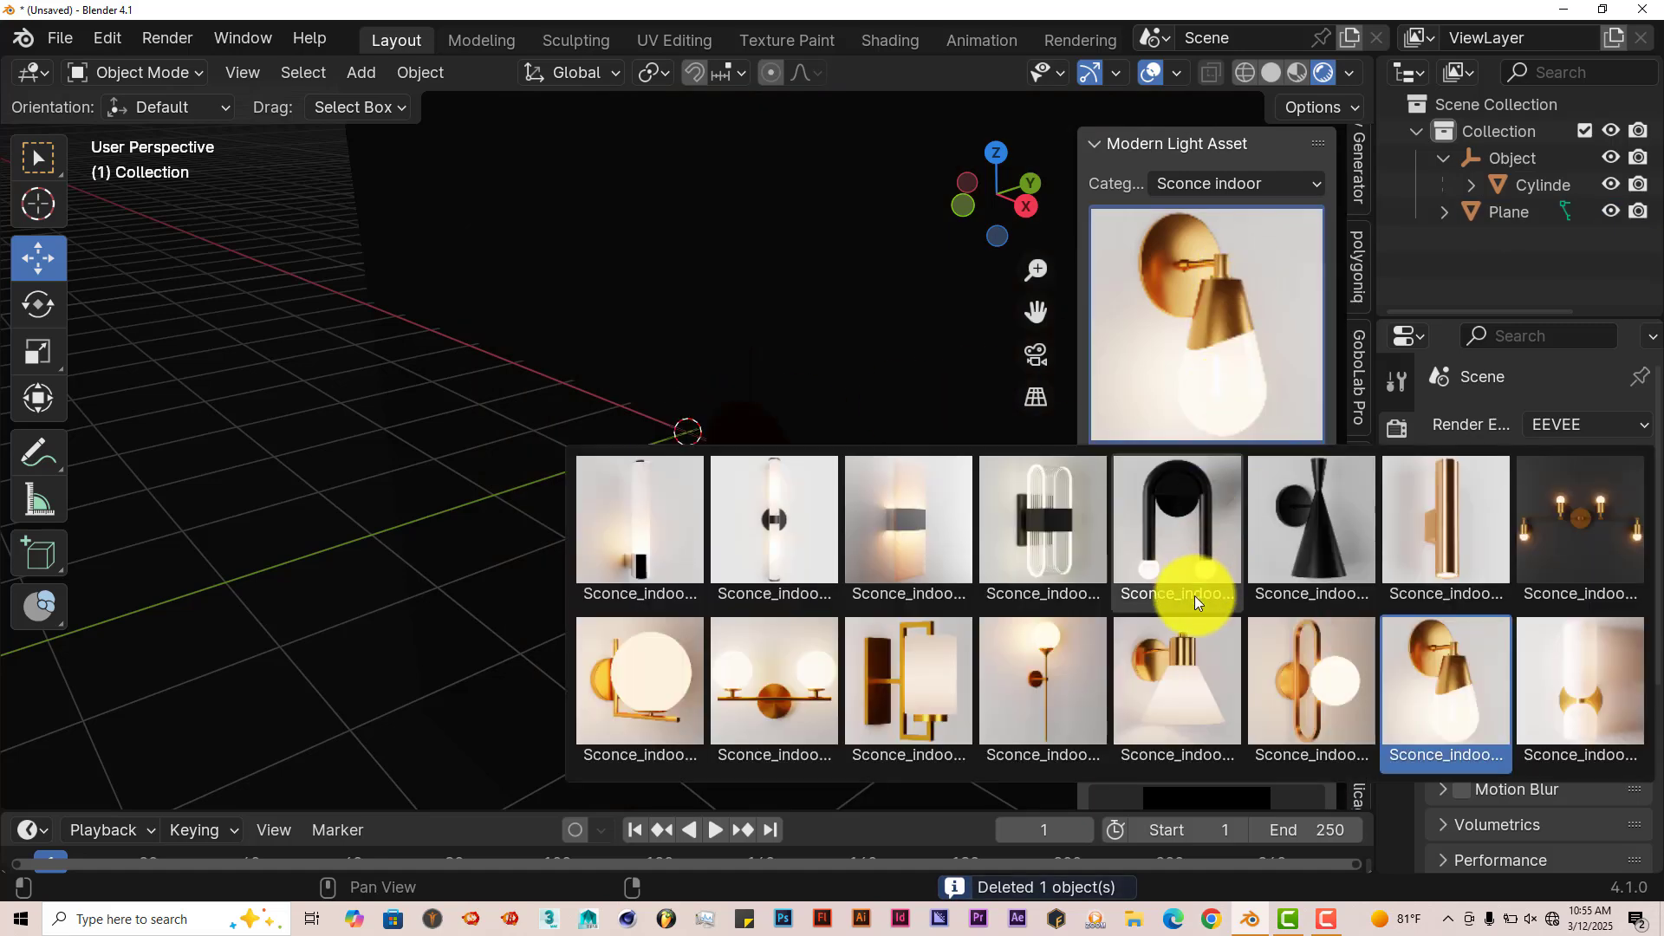
pyautogui.click(1161, 668)
pyautogui.click(1218, 508)
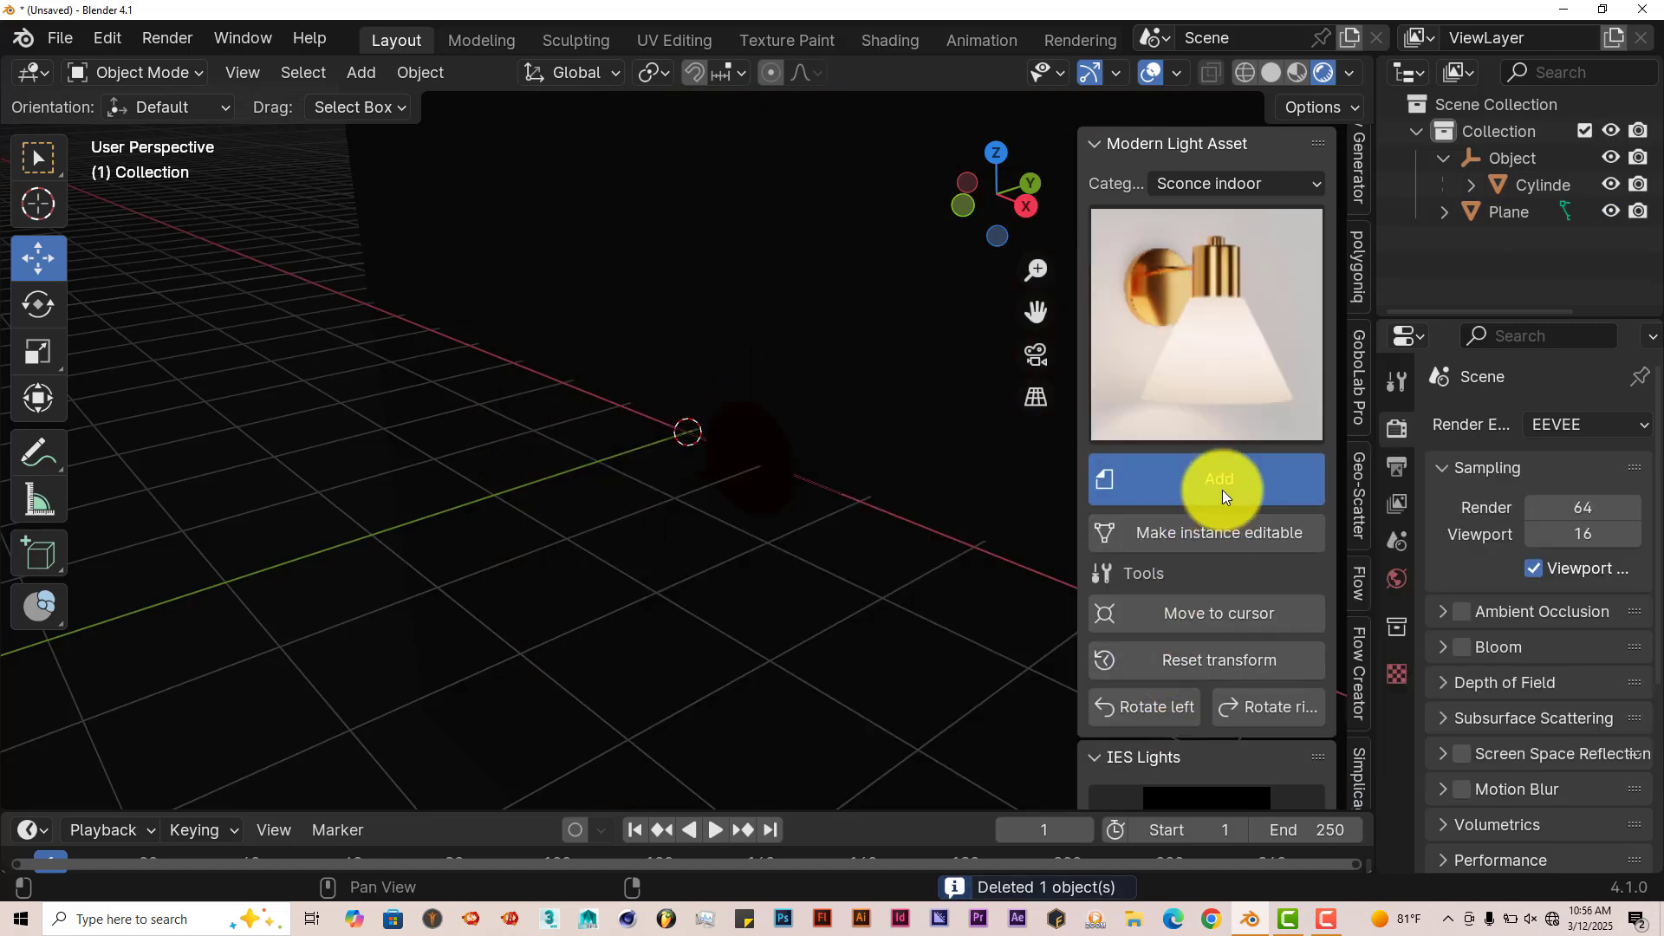
pyautogui.moveTo(916, 652); pyautogui.dragTo(893, 568, button='middle')
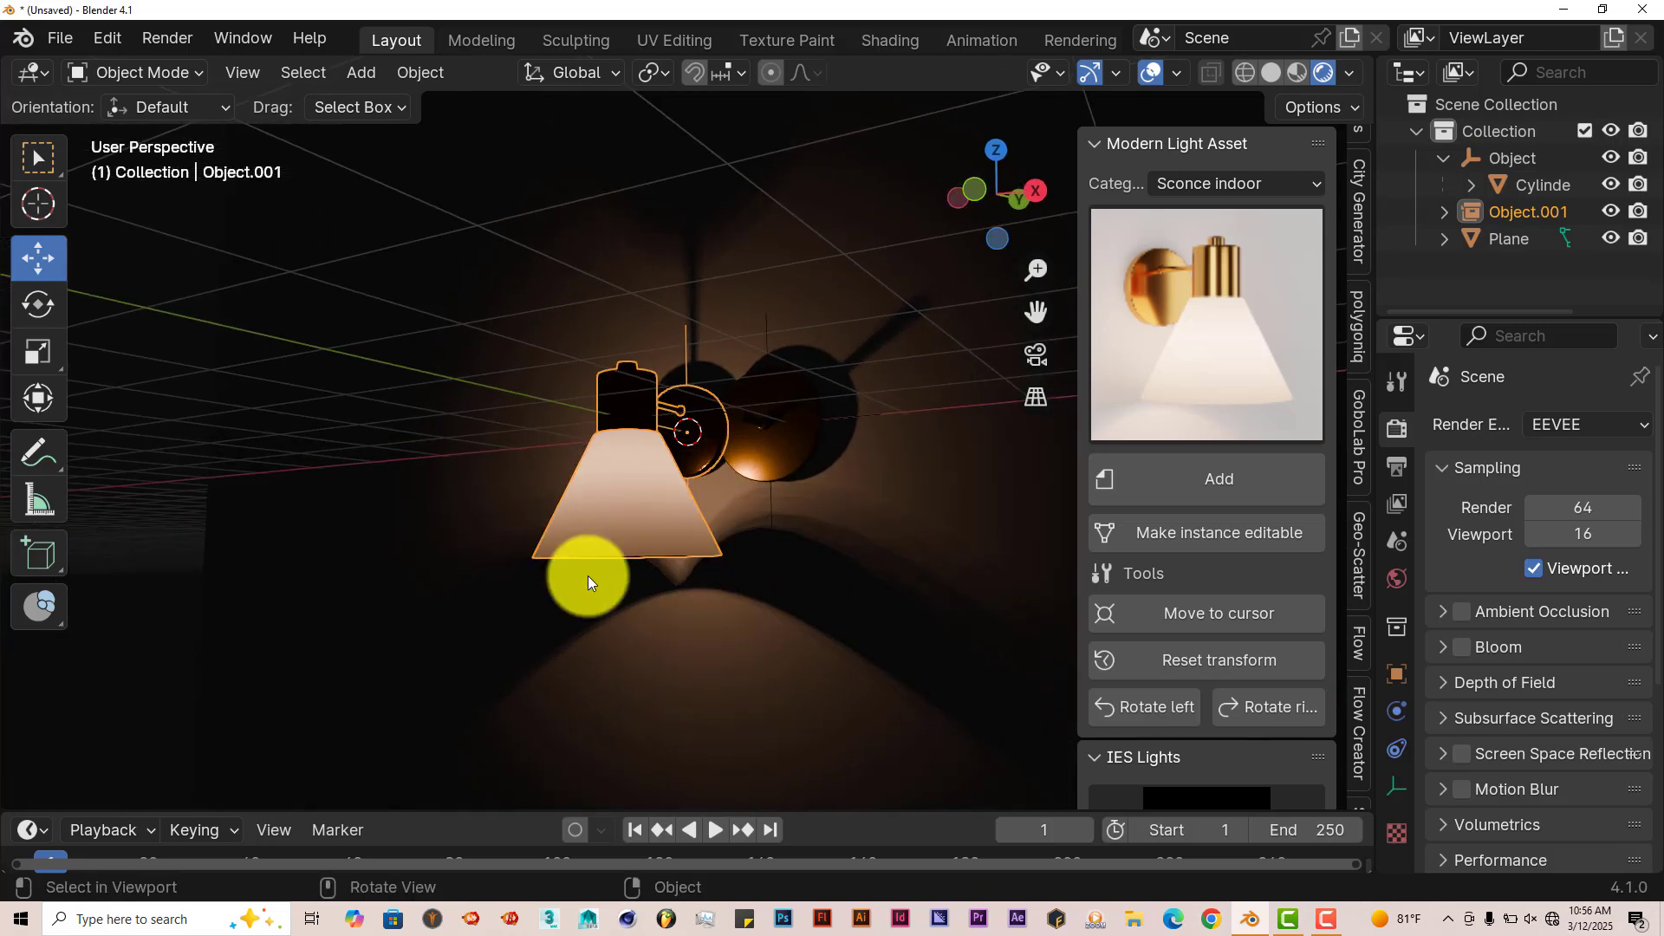
pyautogui.moveTo(618, 565); pyautogui.dragTo(676, 598, button='middle')
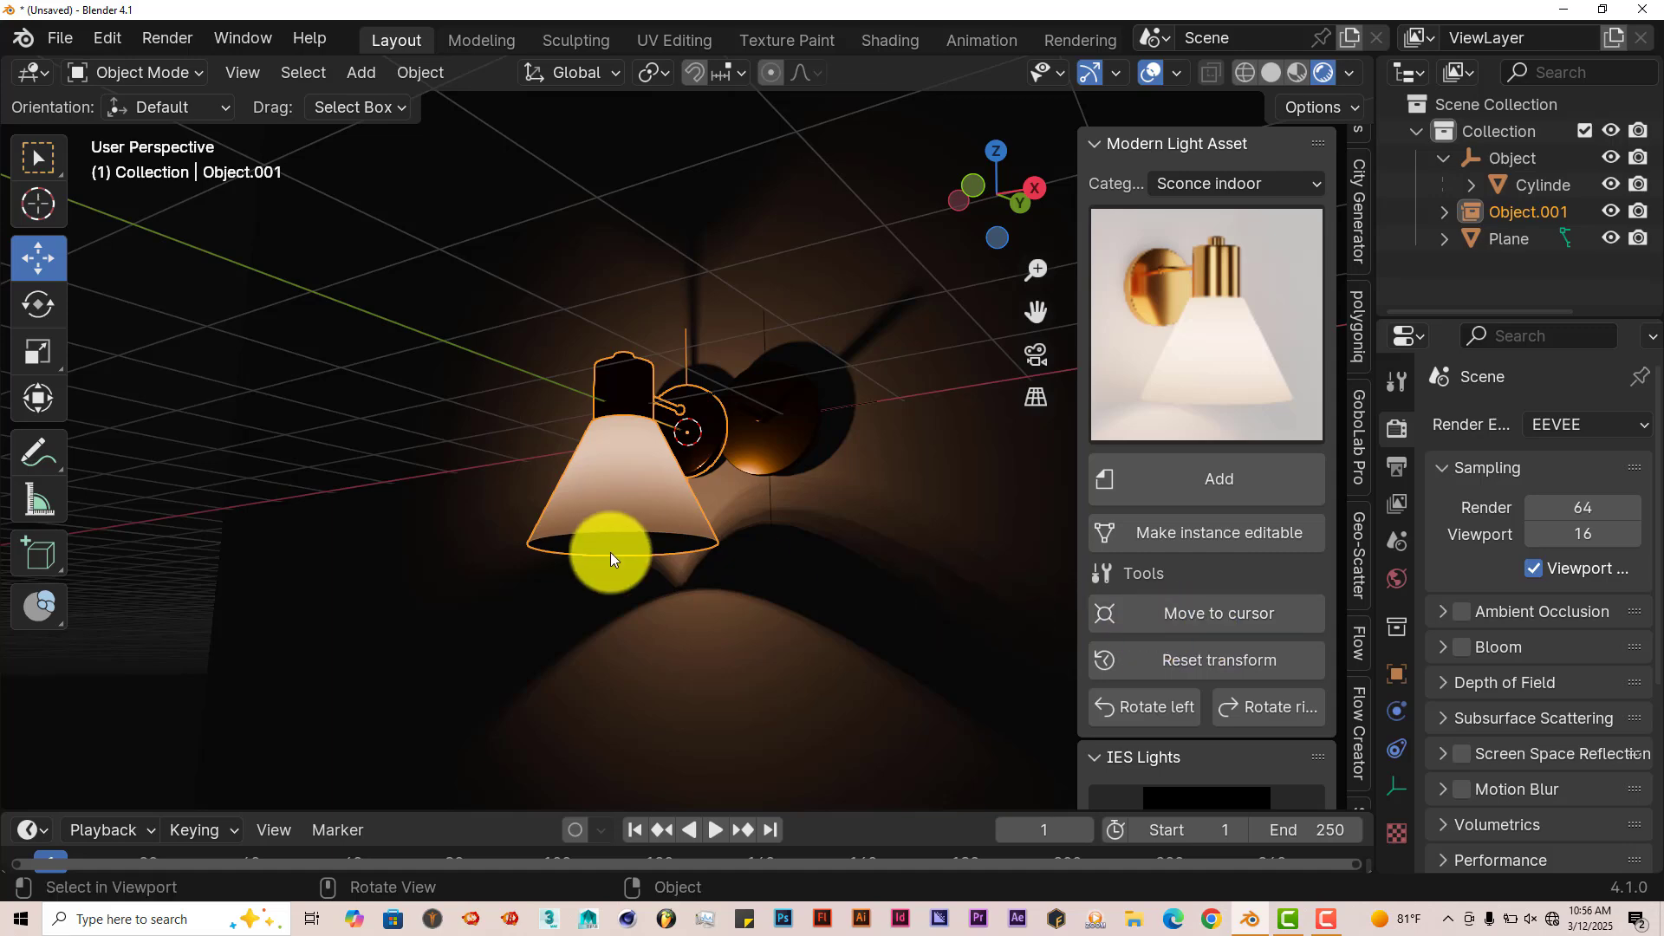
# Step: Enable SSR and Bloom for EEVEE through the add-on and check the sconce and the render settings
pyautogui.scroll(-8, 1206, 624)
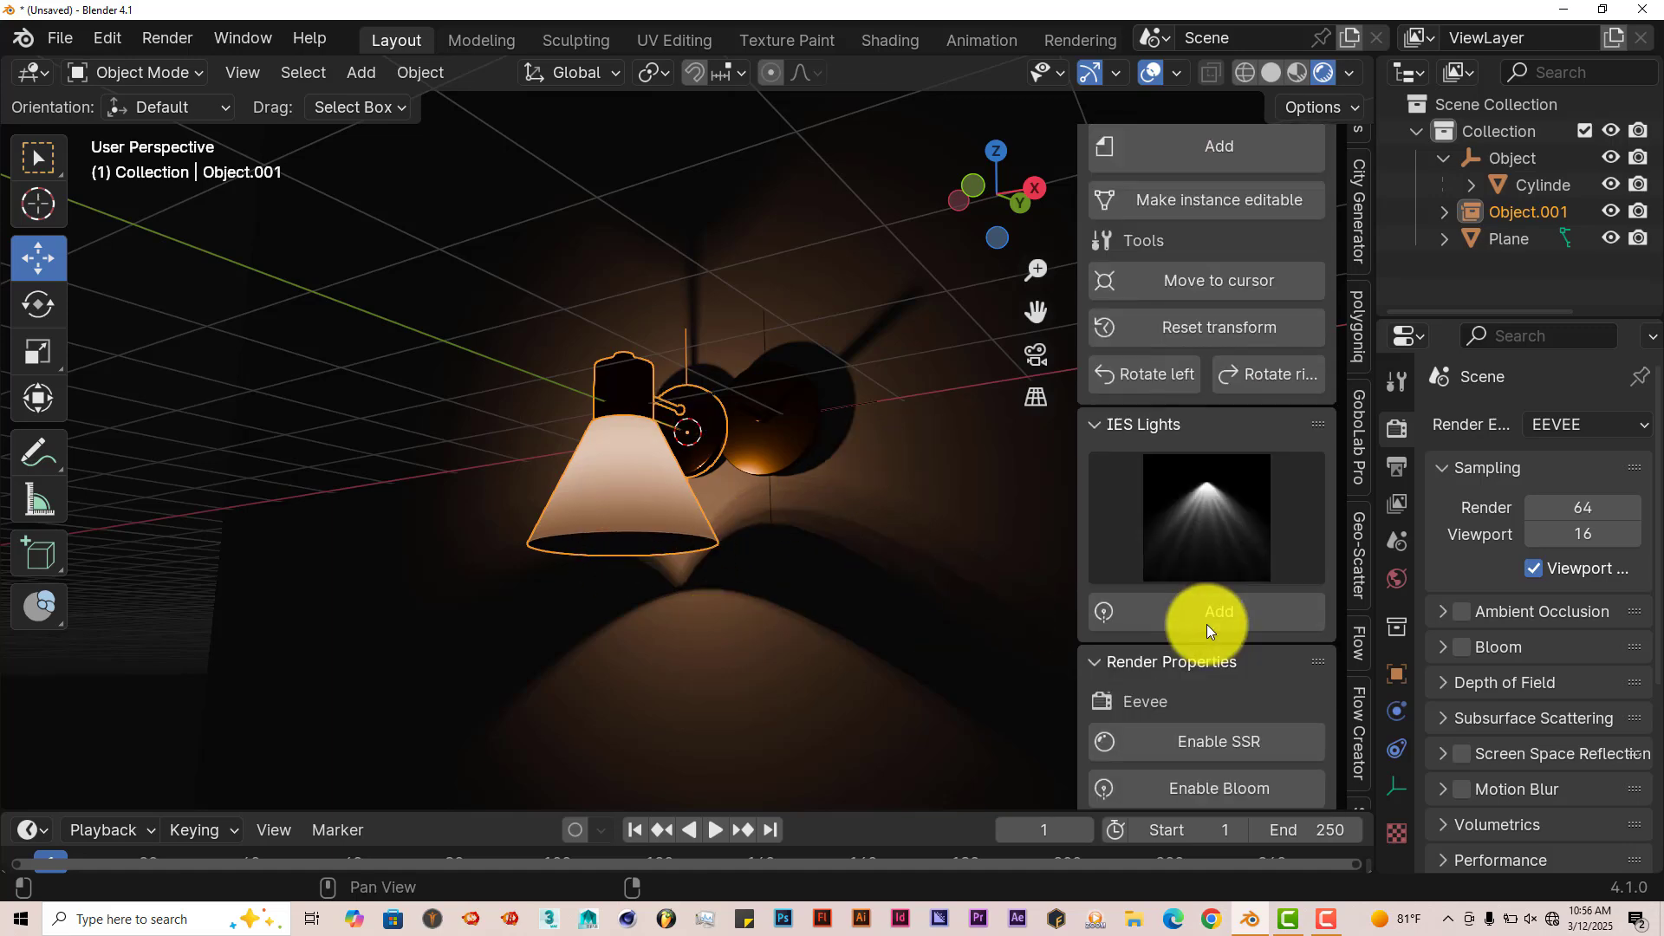
pyautogui.click(1235, 728)
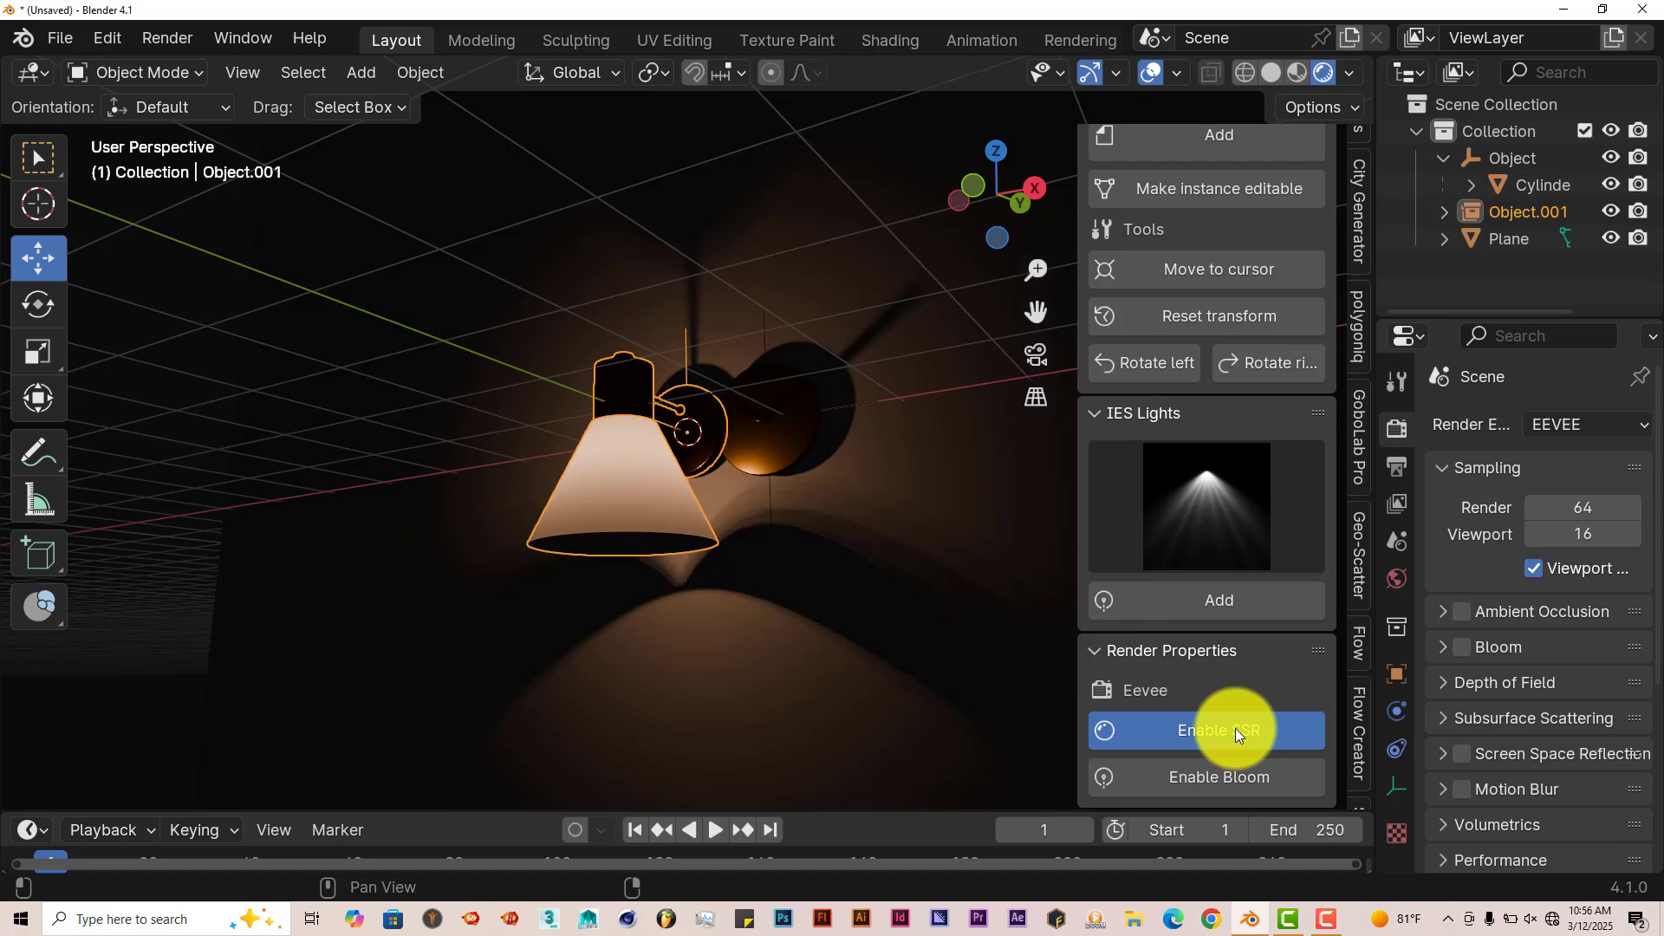
pyautogui.click(1268, 782)
pyautogui.moveTo(662, 555); pyautogui.dragTo(726, 429, button='middle')
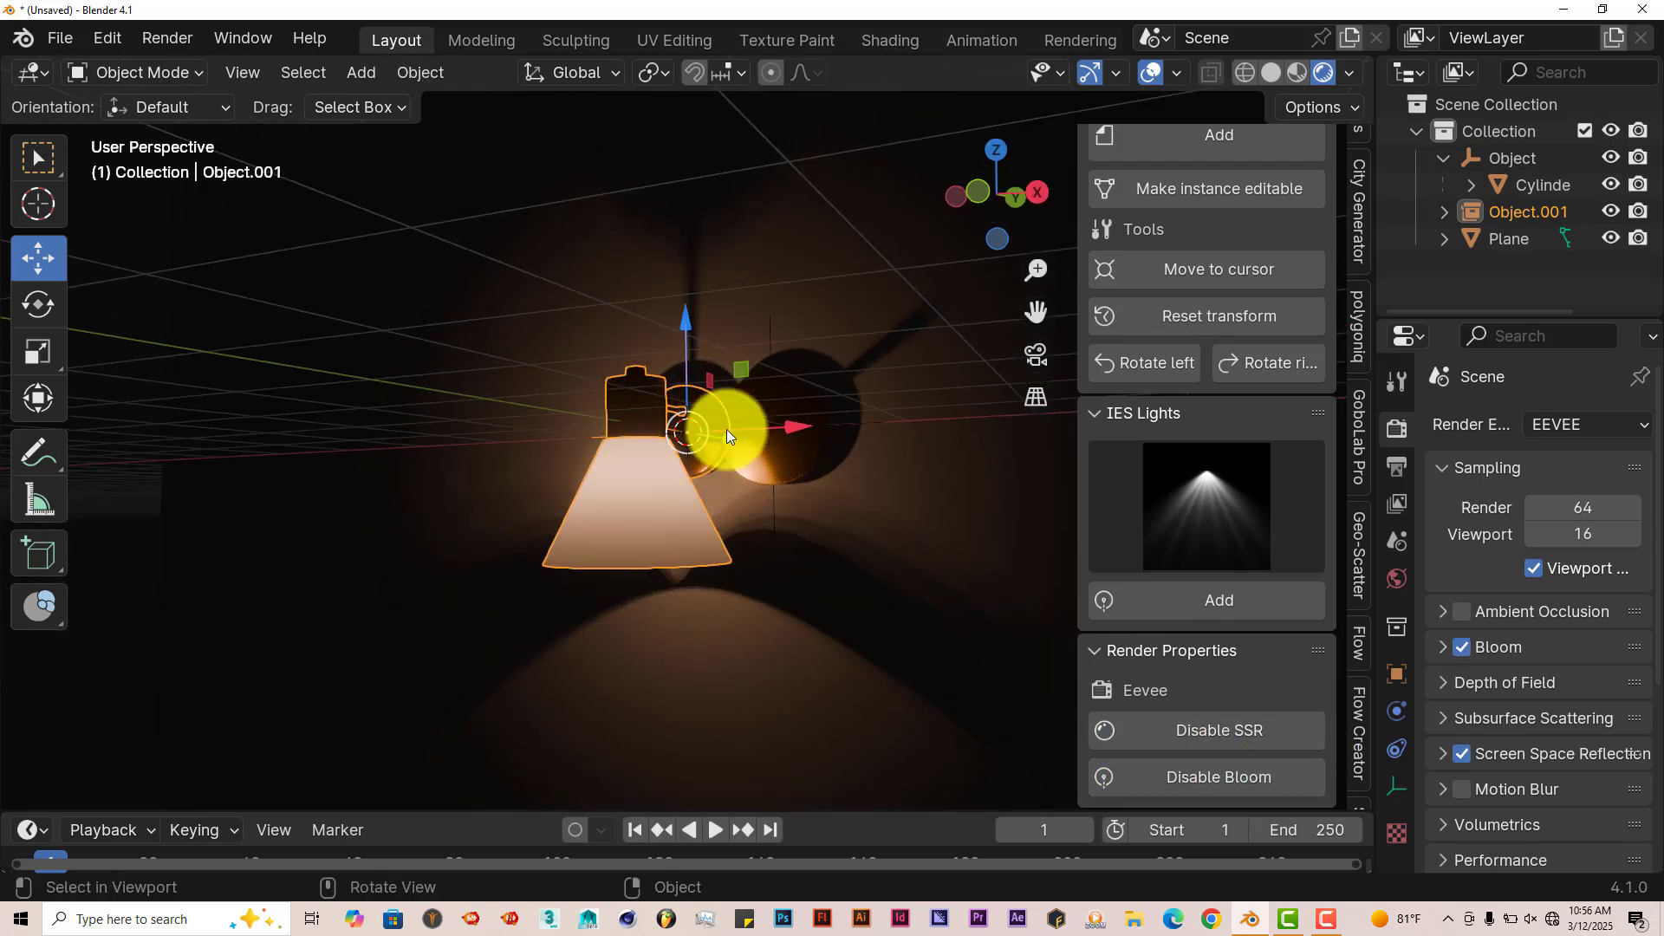
pyautogui.moveTo(727, 540); pyautogui.dragTo(715, 546, button='middle')
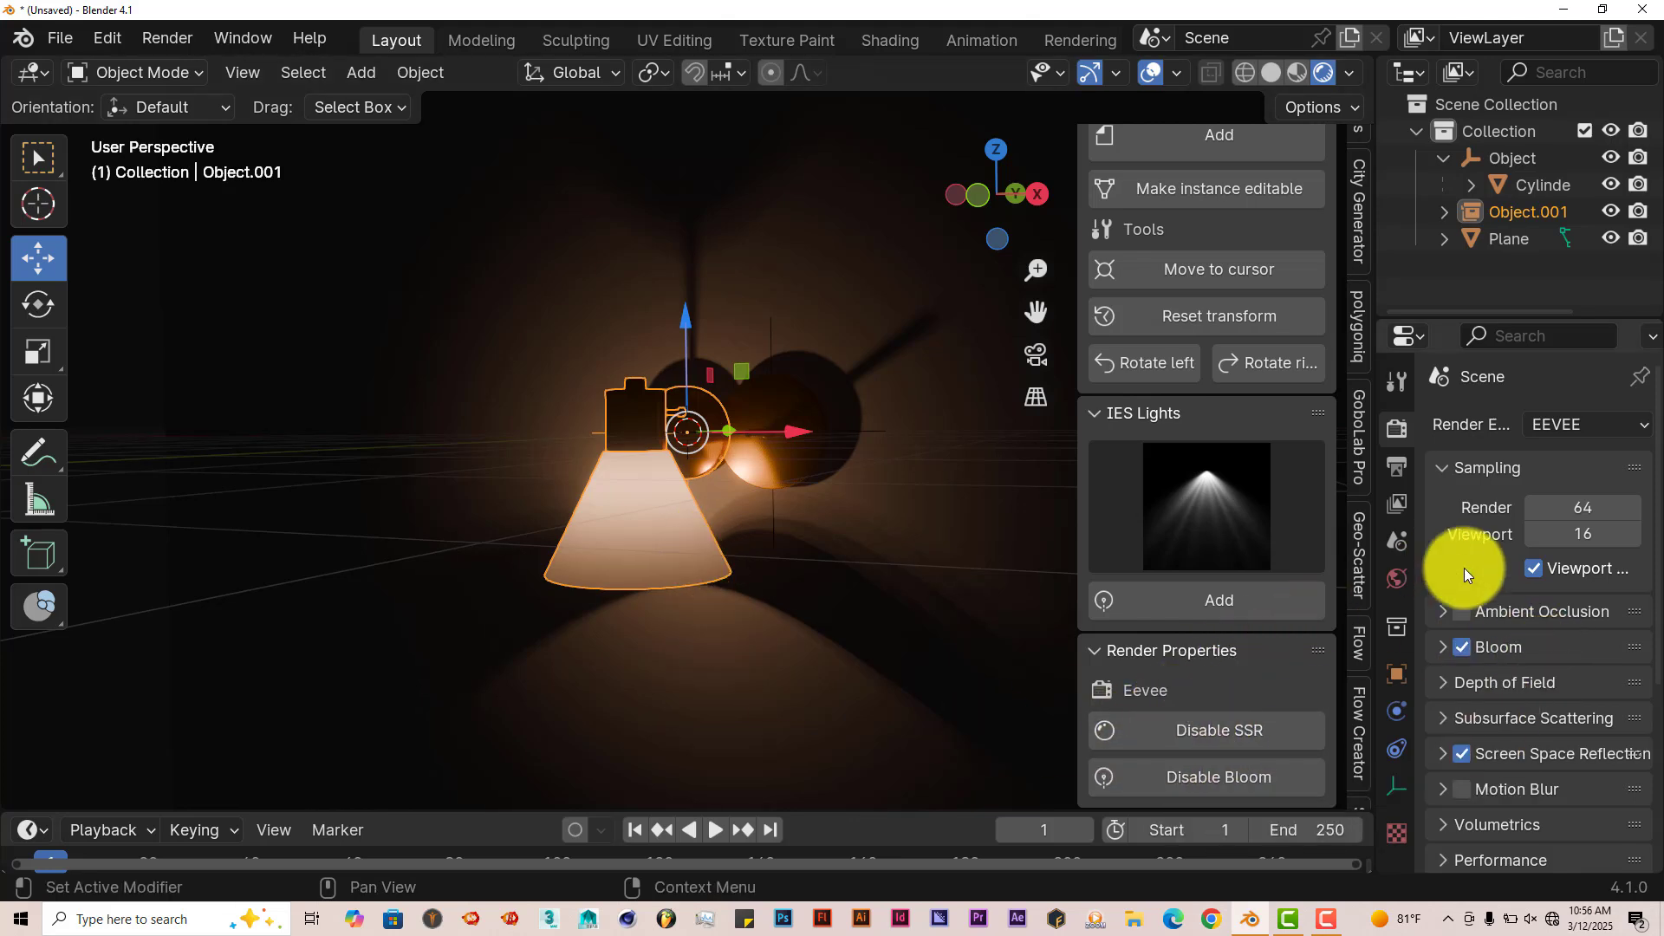
pyautogui.scroll(-6, 1527, 686)
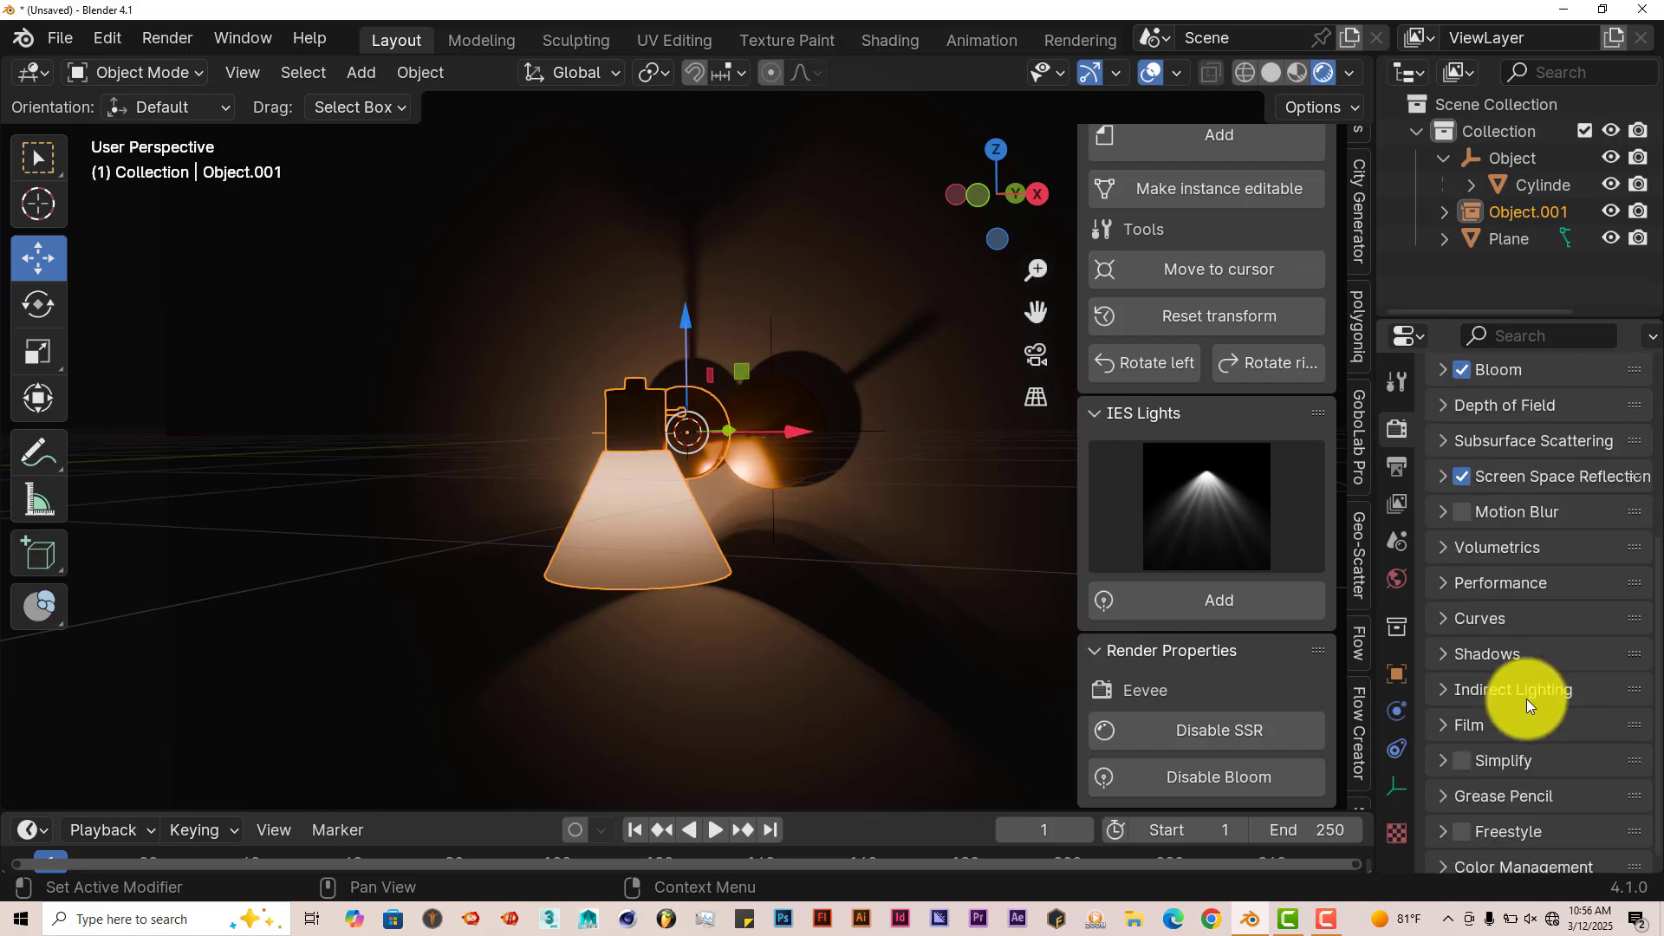
pyautogui.scroll(5, 1592, 762)
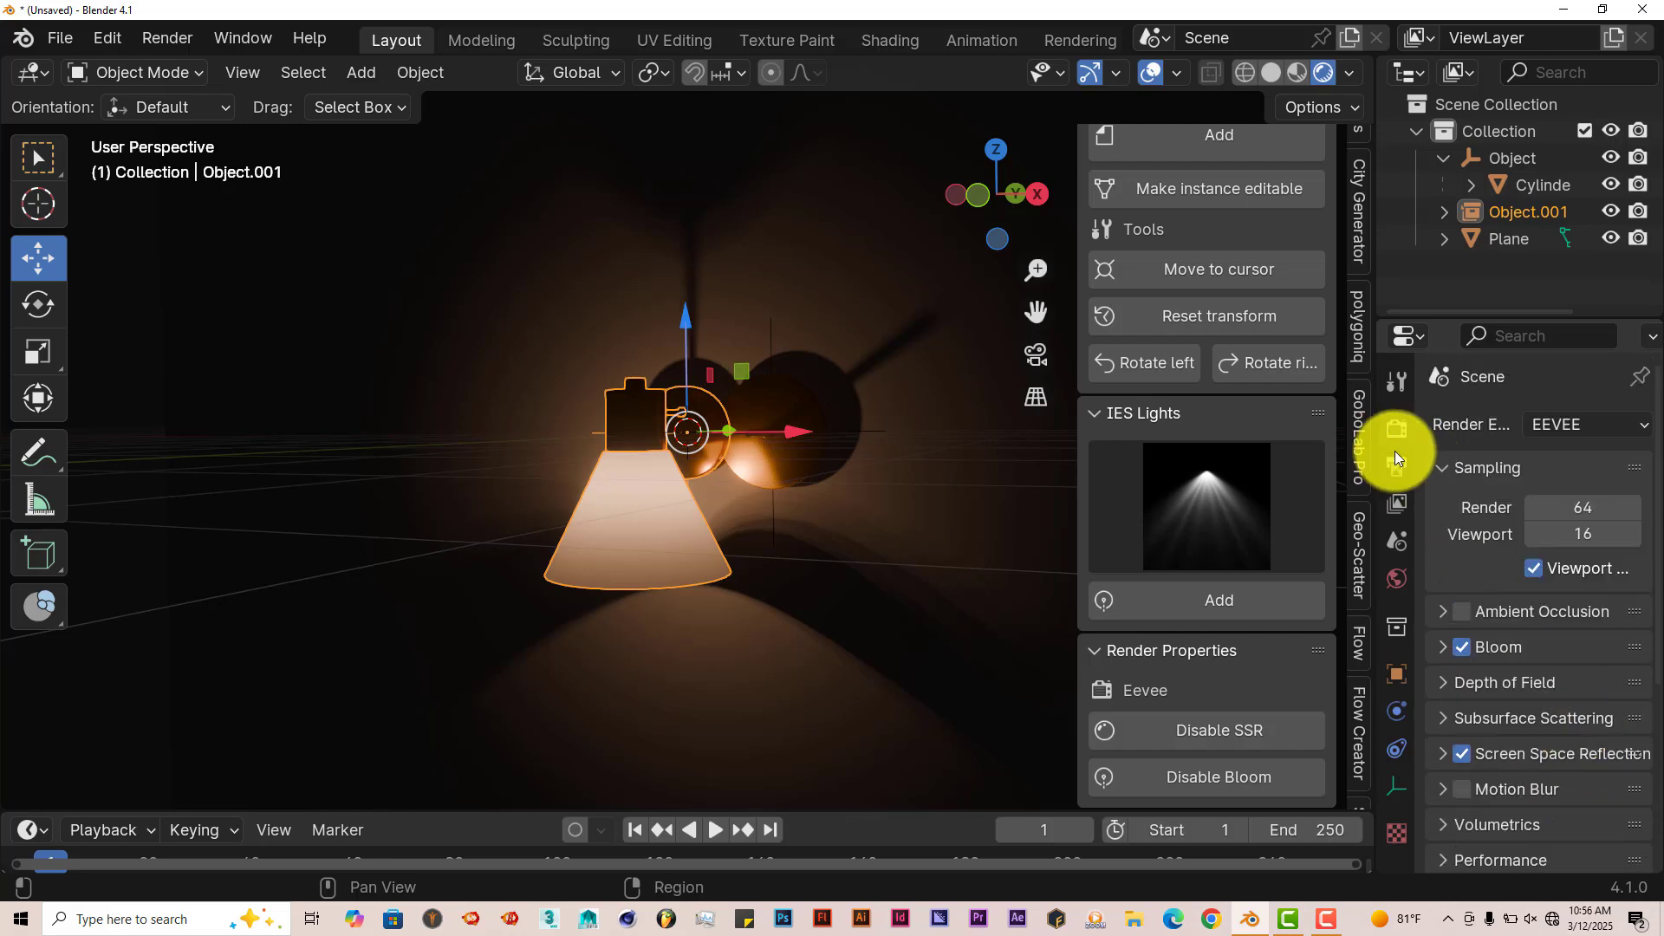
pyautogui.scroll(-2, 1527, 687)
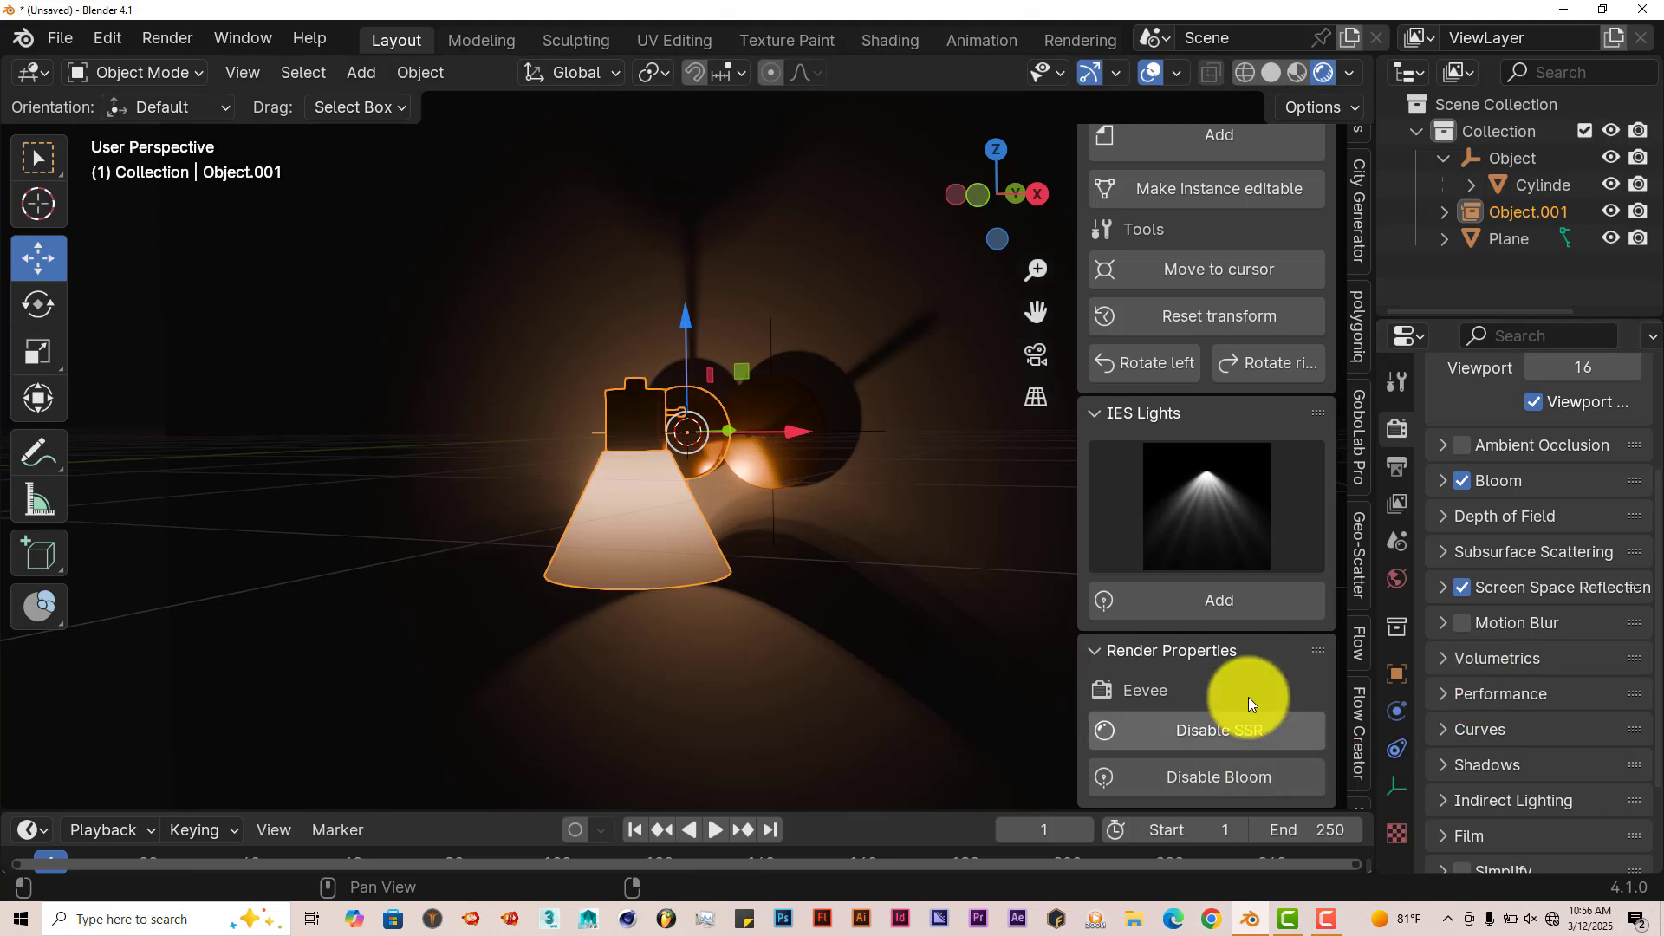
# Step: Disable Bloom and SSR for EEVEE and compare the sconce's lighting
pyautogui.click(1237, 769)
pyautogui.click(1218, 732)
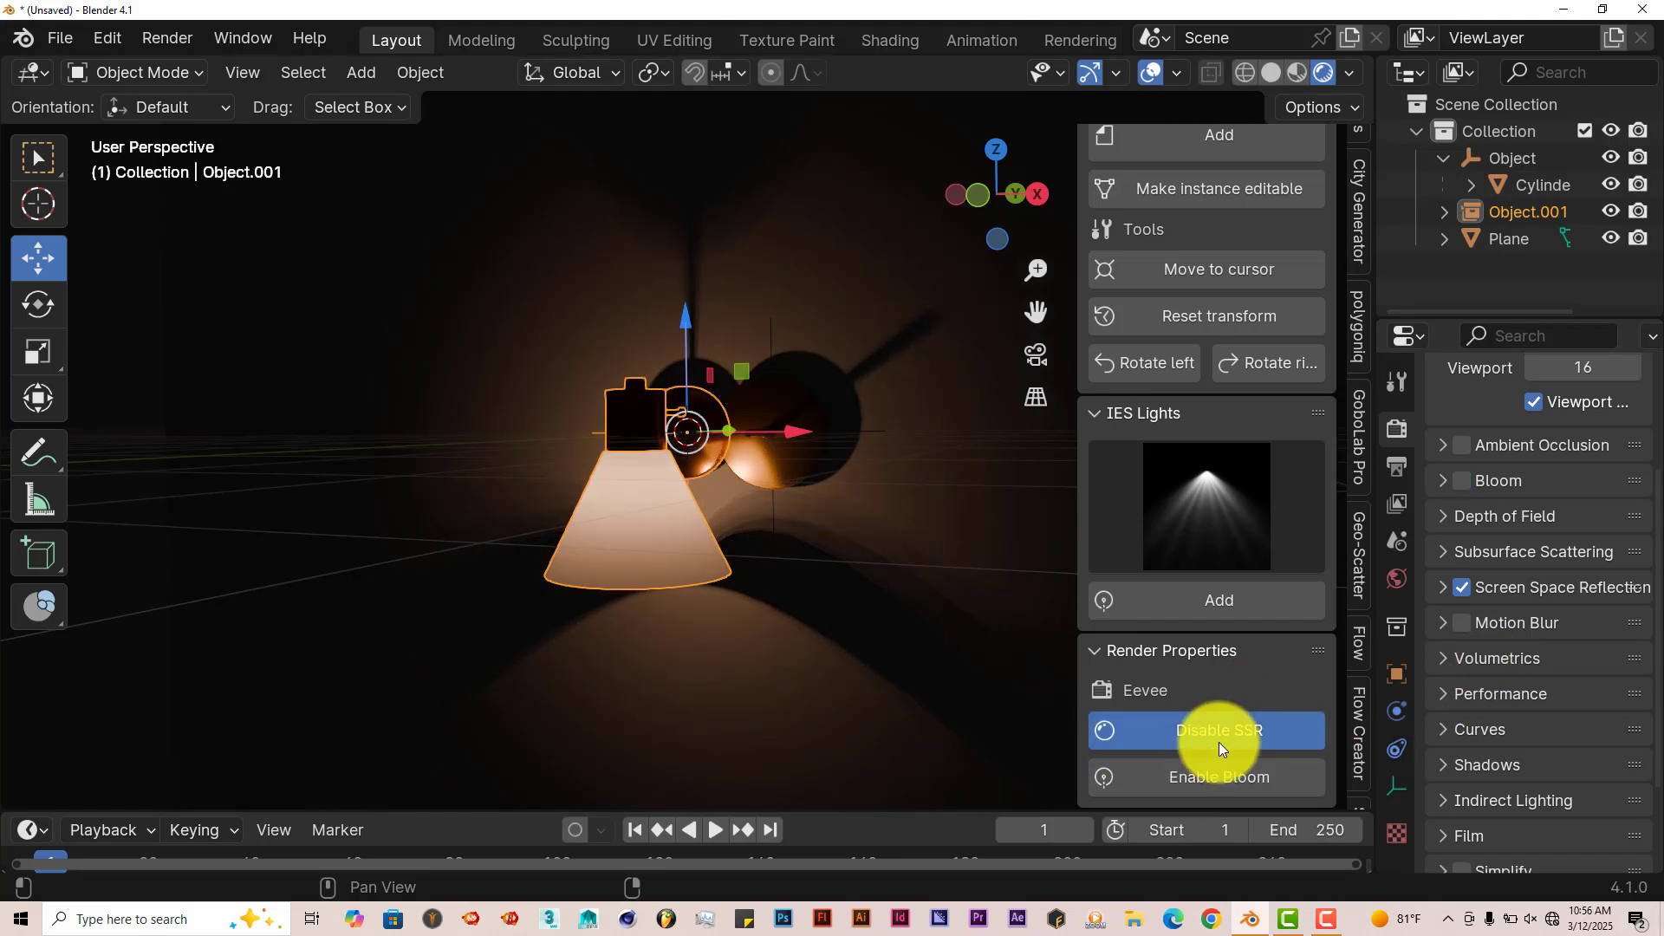
pyautogui.moveTo(701, 715); pyautogui.dragTo(722, 699, button='middle')
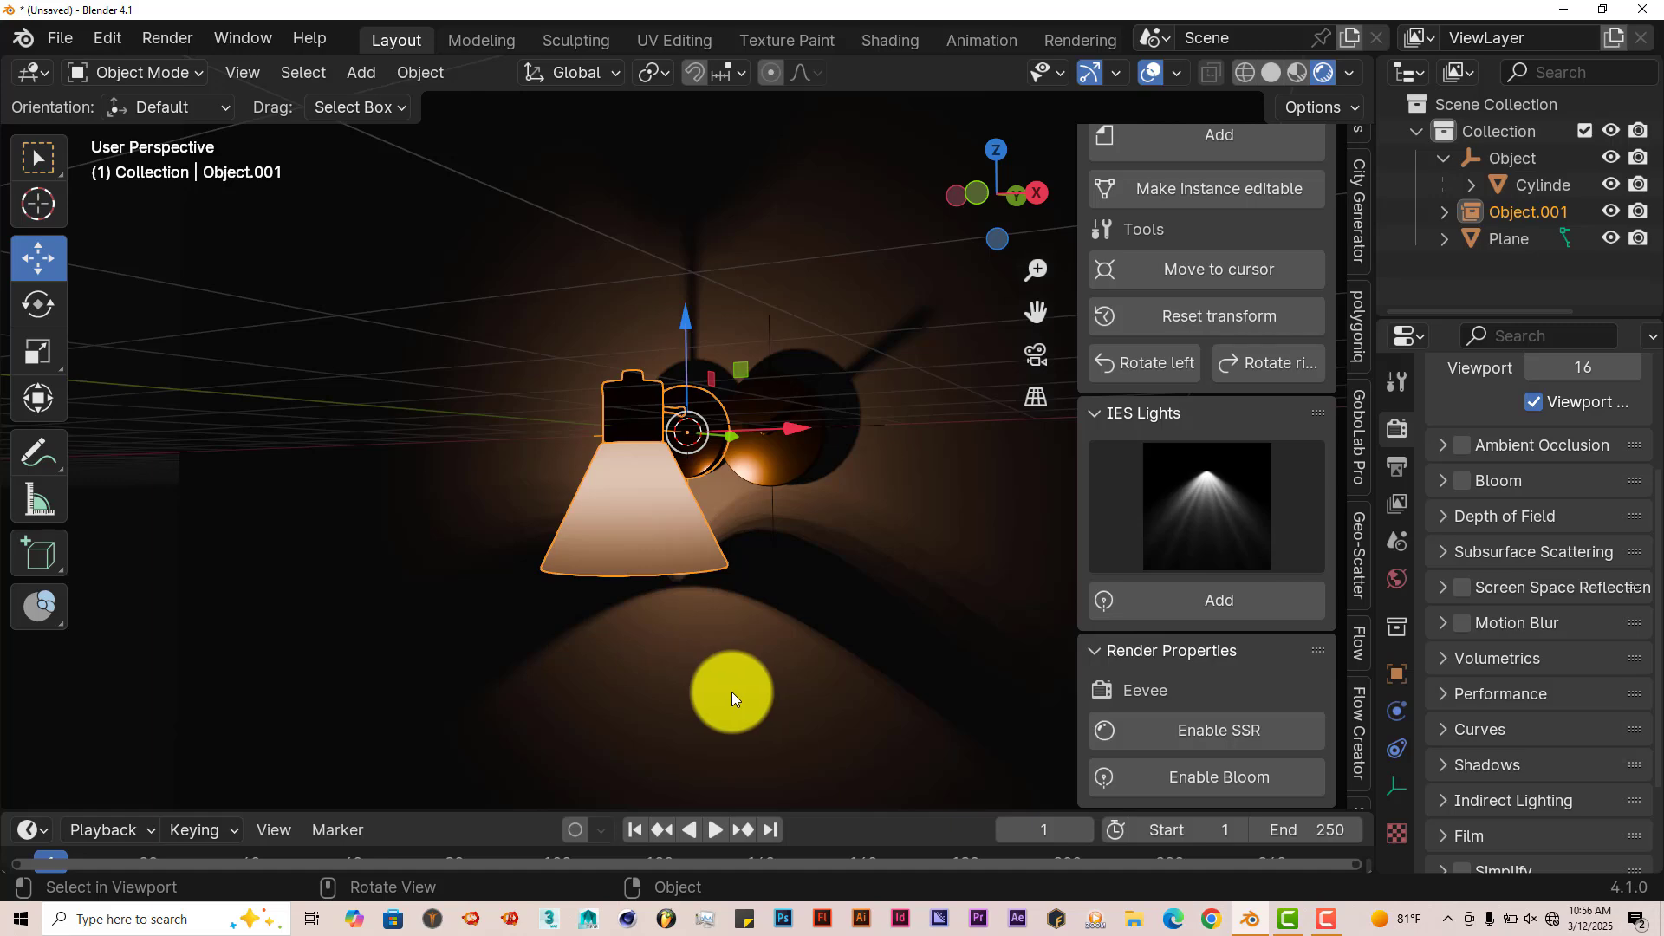
# Step: Switch the light asset category to Recessed lights and choose the round black spotlight with the tilted faceted reflector
pyautogui.scroll(2, 732, 691)
pyautogui.scroll(5, 1200, 540)
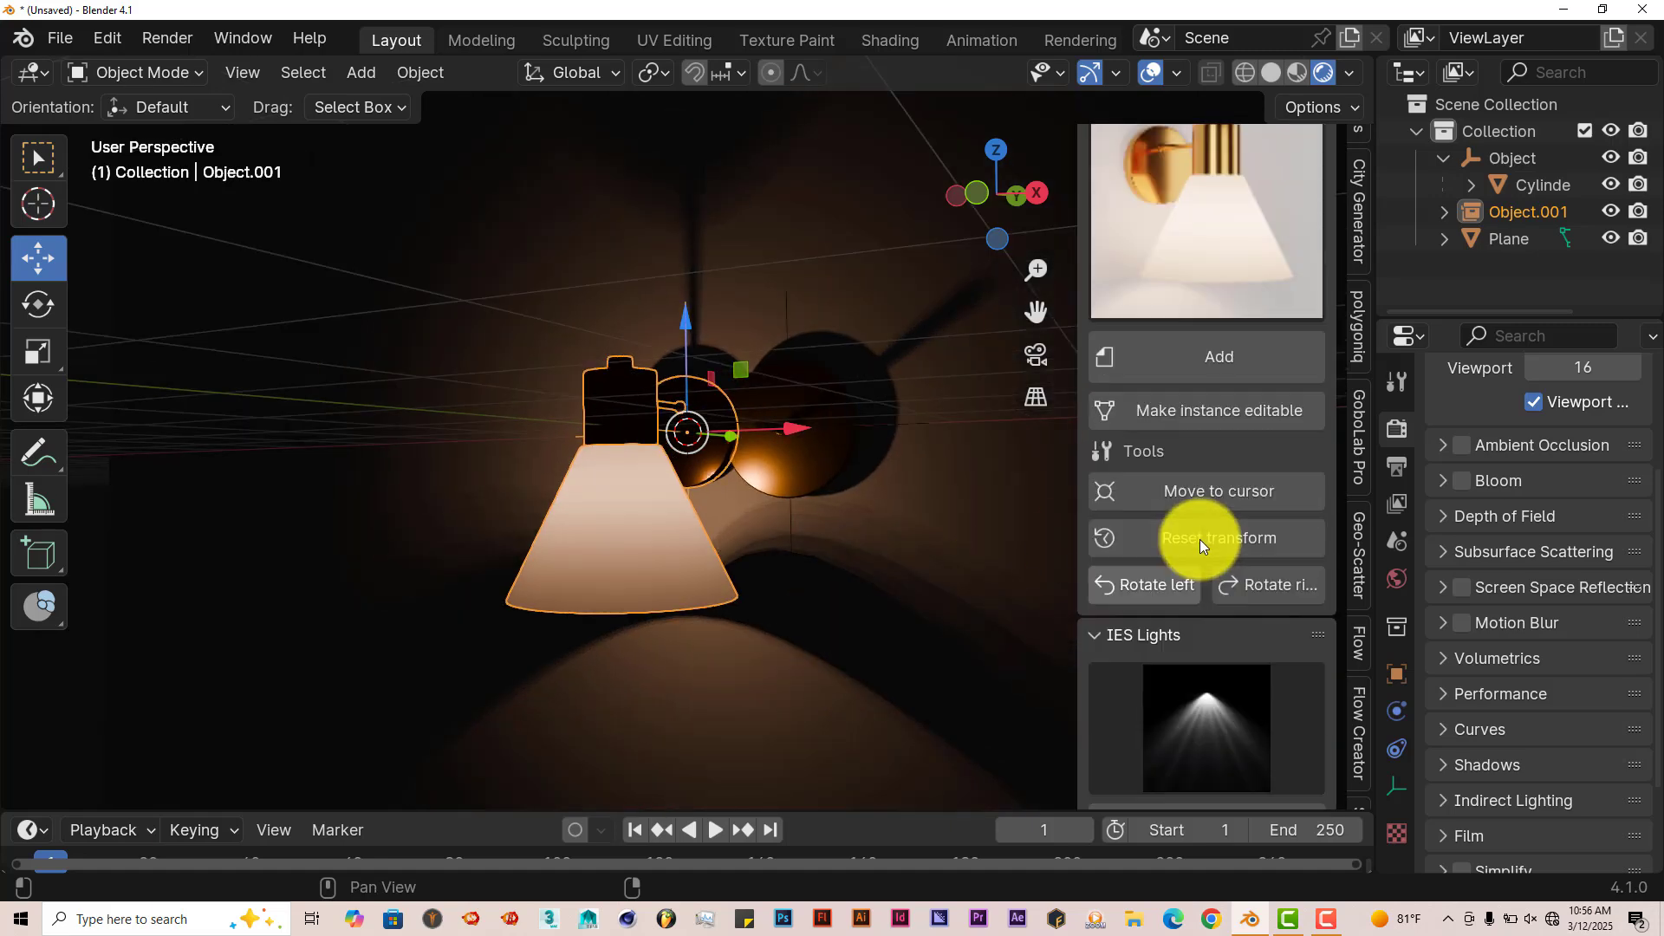
pyautogui.scroll(2, 1199, 540)
pyautogui.click(1171, 252)
pyautogui.click(1172, 253)
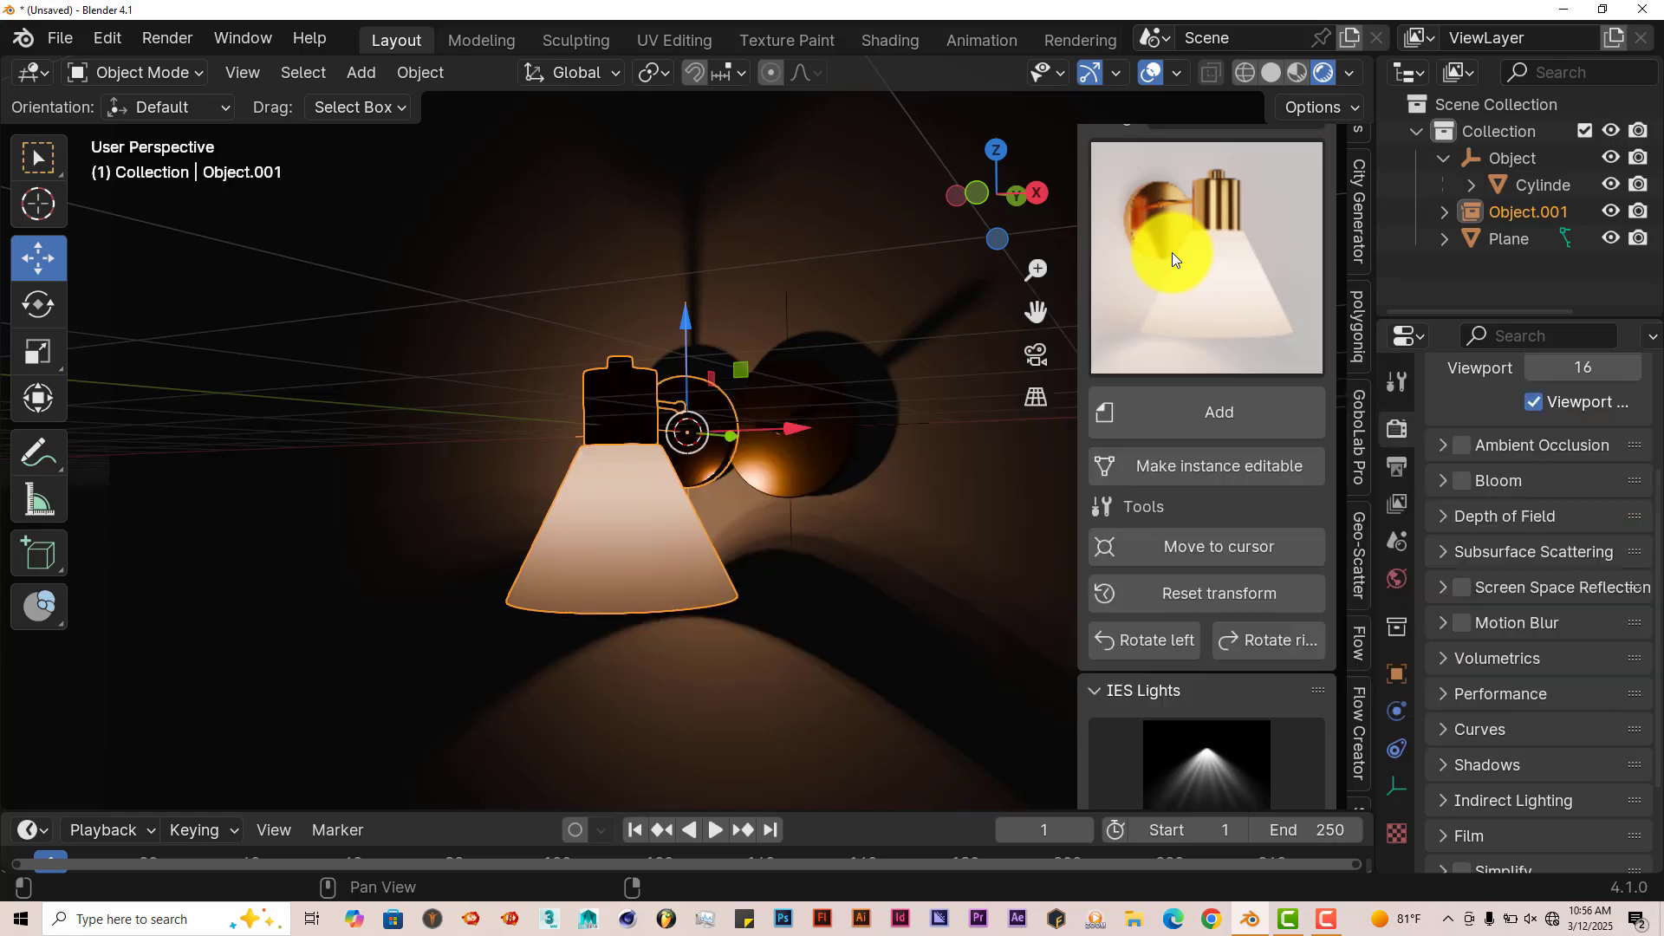
pyautogui.scroll(2, 1177, 269)
pyautogui.click(1223, 184)
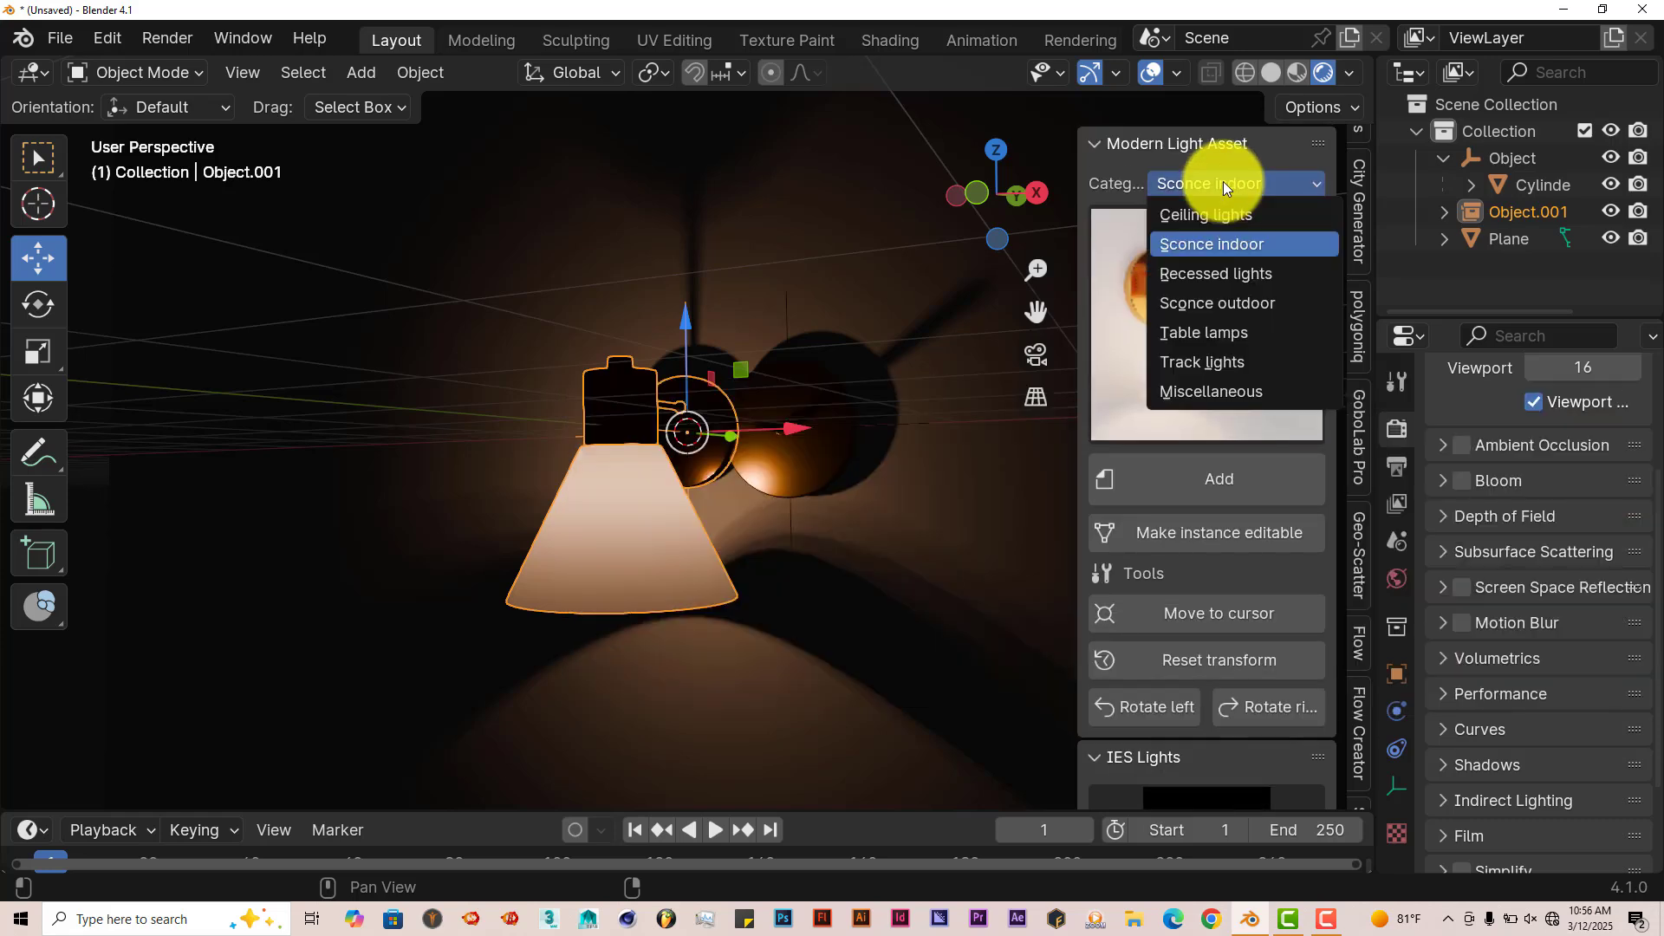
pyautogui.click(1259, 275)
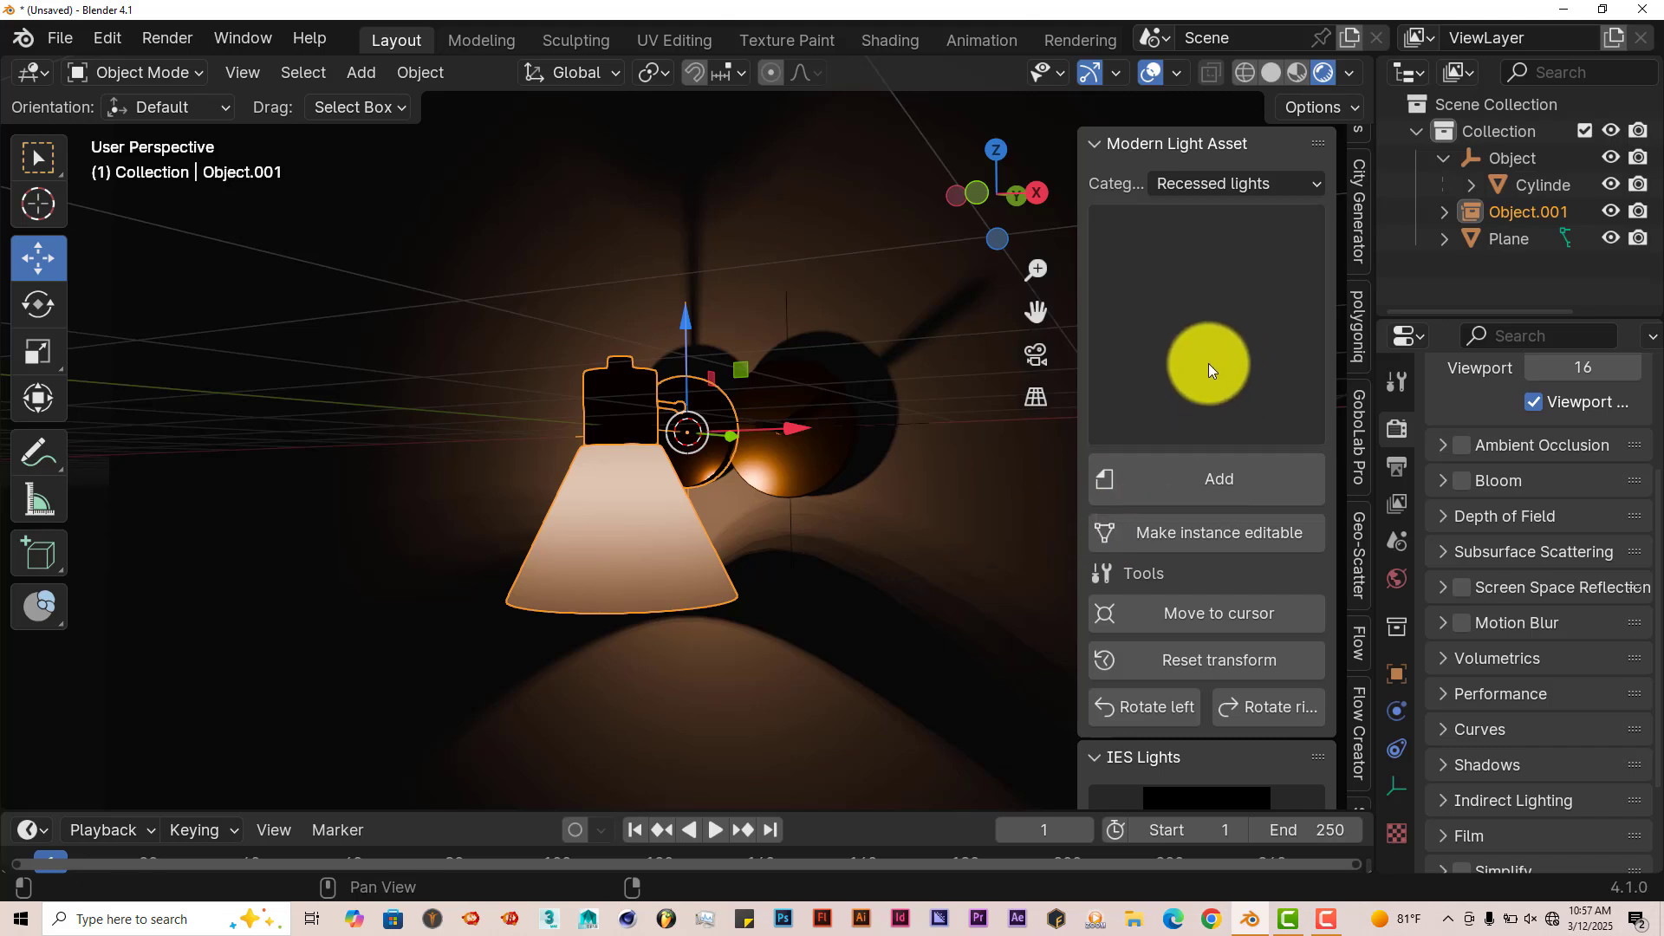
pyautogui.click(1171, 347)
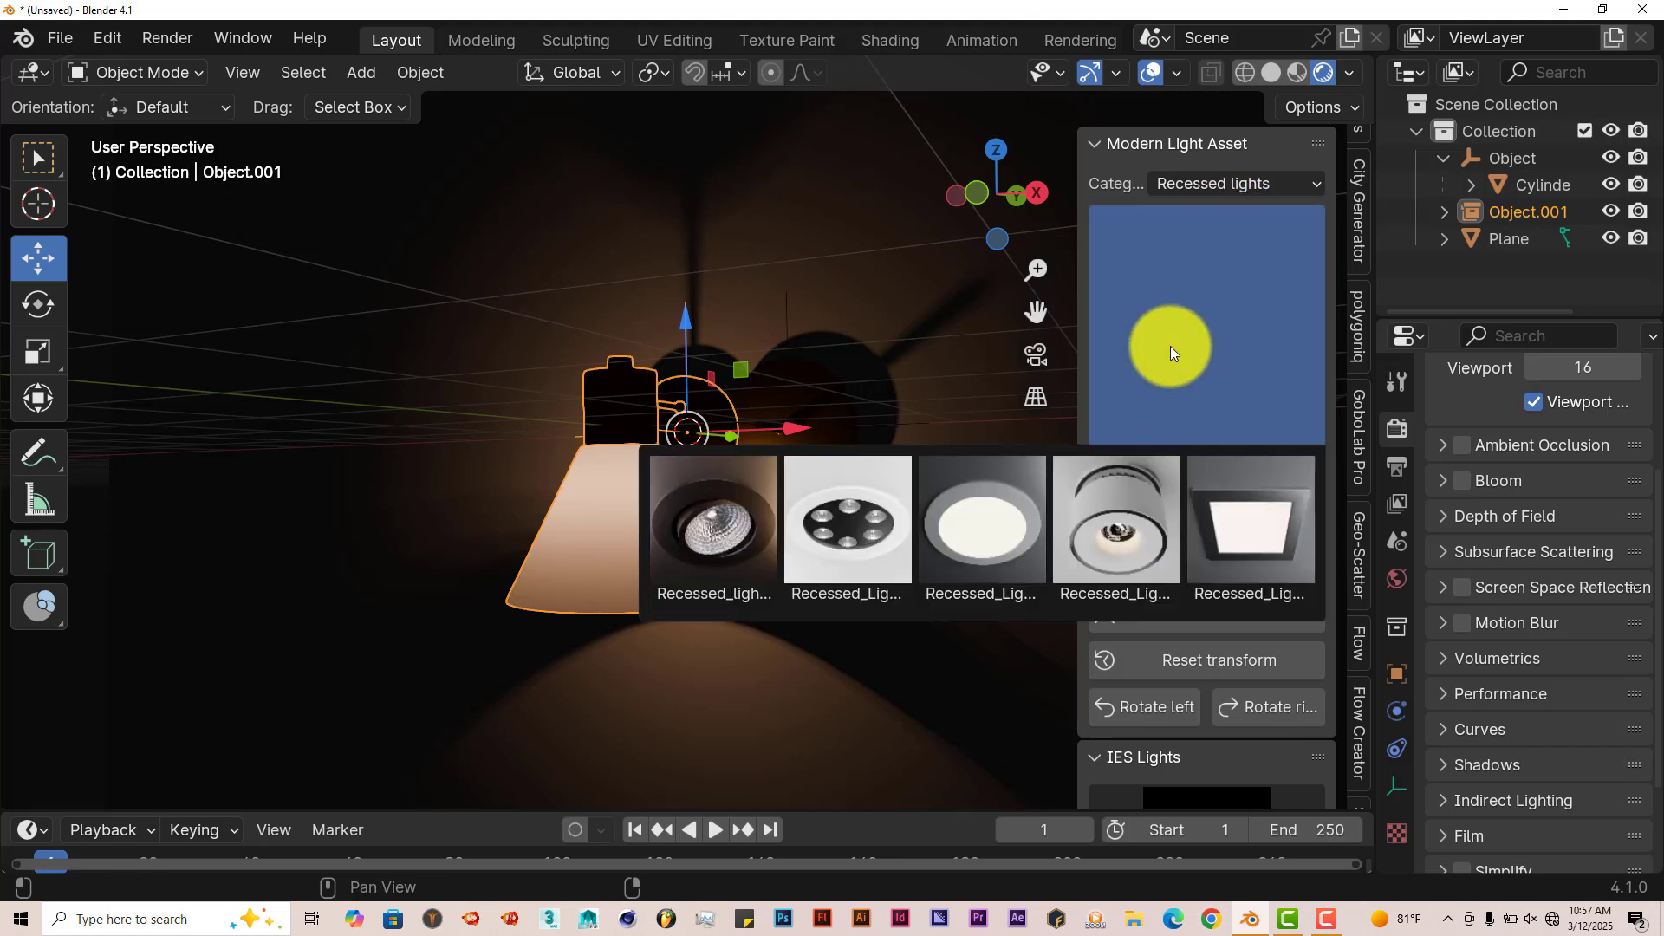
pyautogui.click(701, 530)
# Step: Delete the conical sconce and the leftover wall mount of the first sconce
pyautogui.moveTo(864, 623); pyautogui.dragTo(600, 625, button='middle')
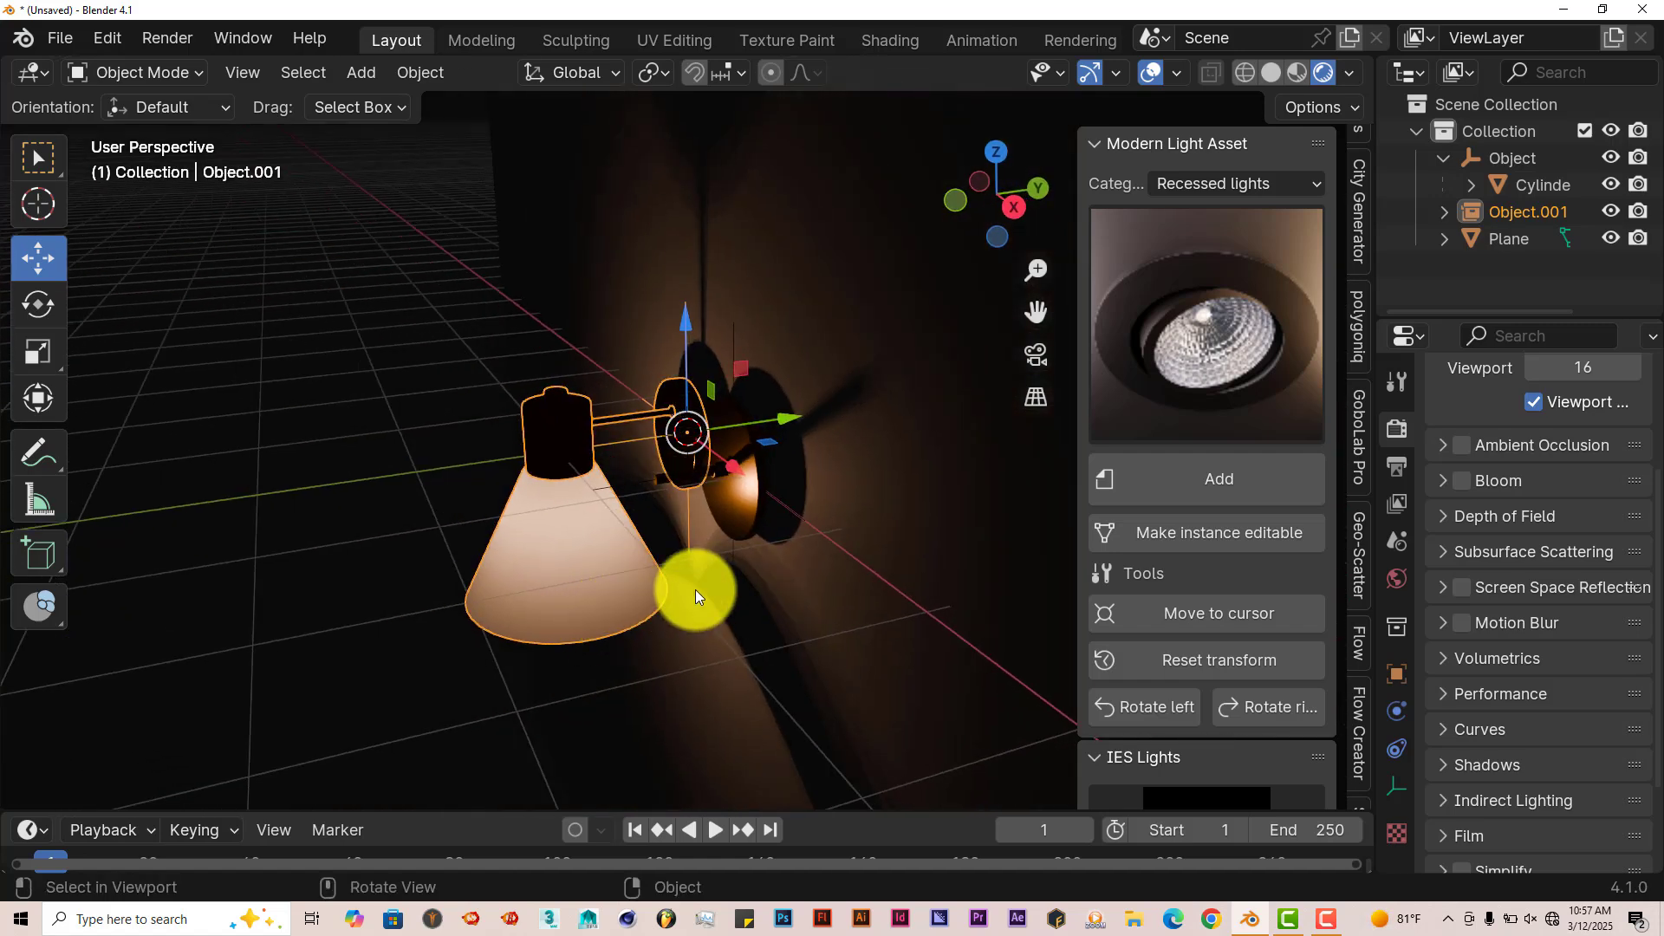
pyautogui.press('Delete')
pyautogui.moveTo(720, 557); pyautogui.dragTo(746, 400, button='middle')
pyautogui.click(747, 401)
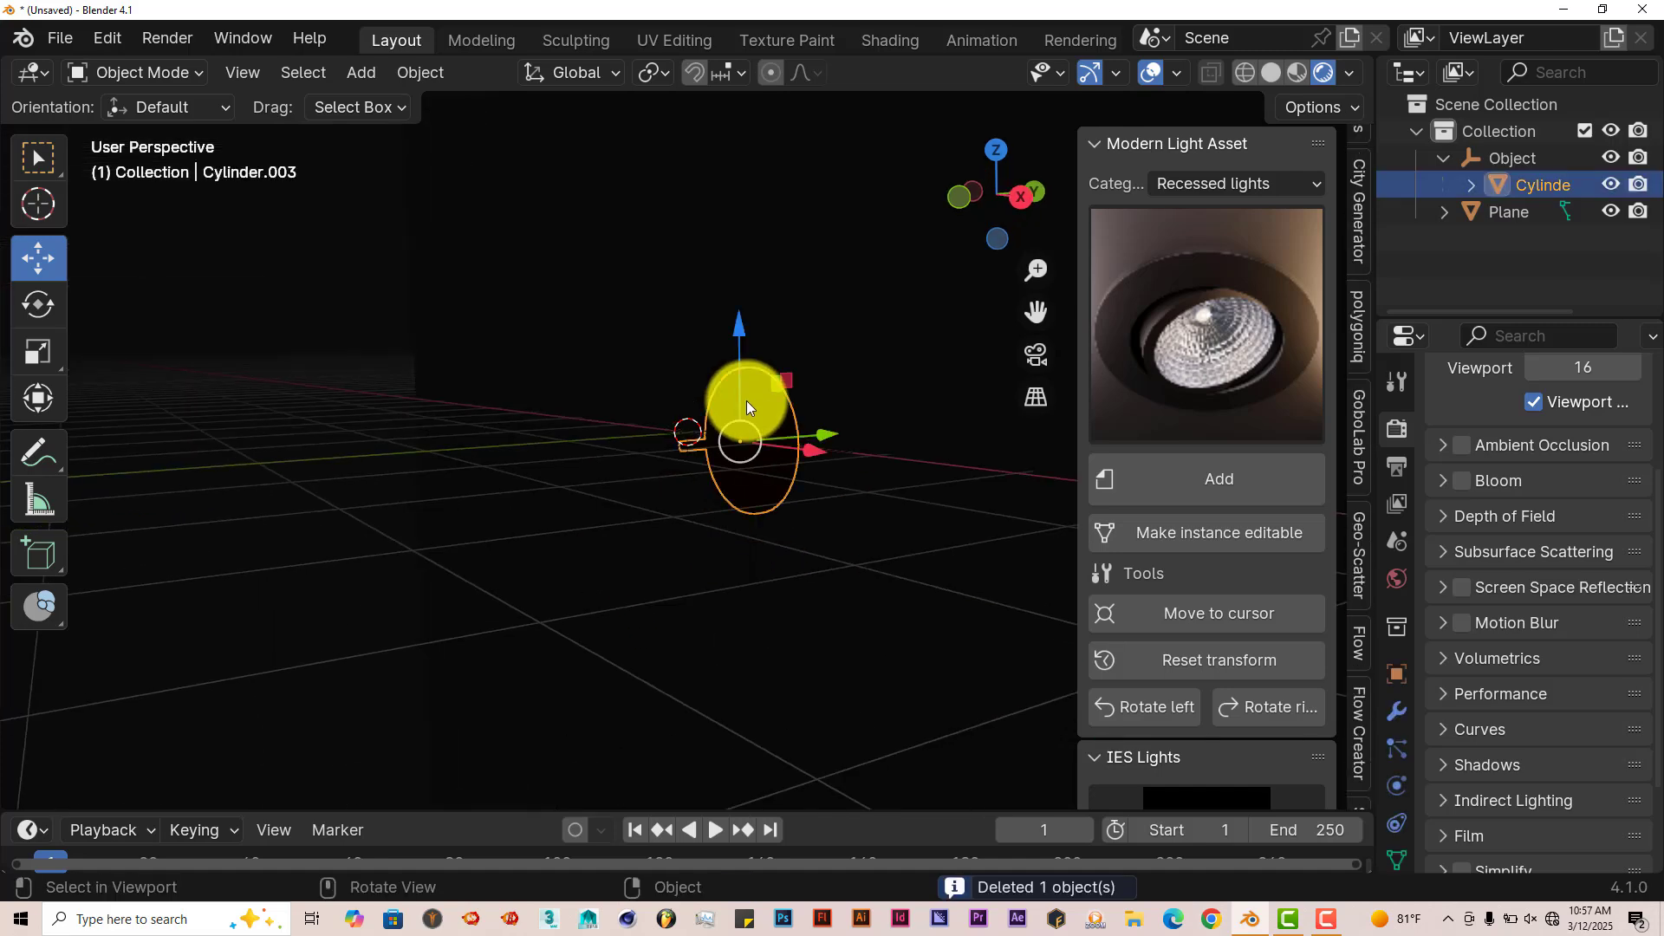
pyautogui.press('Delete')
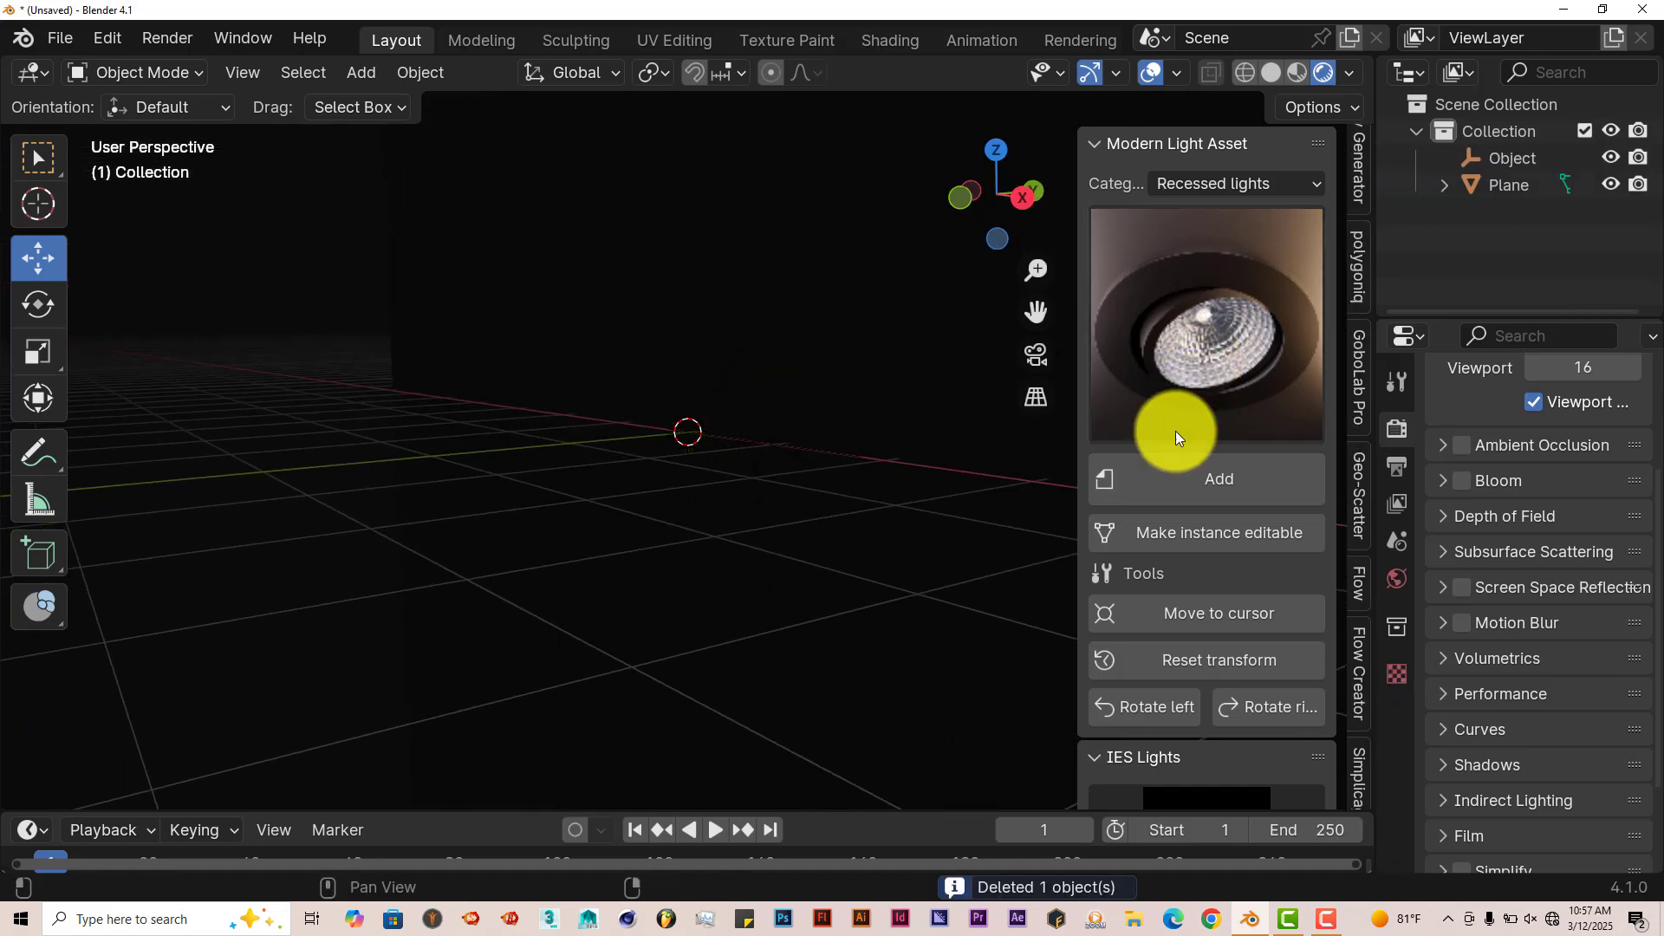
# Step: Add the chosen recessed spotlight to the scene and view it from below
pyautogui.click(1189, 346)
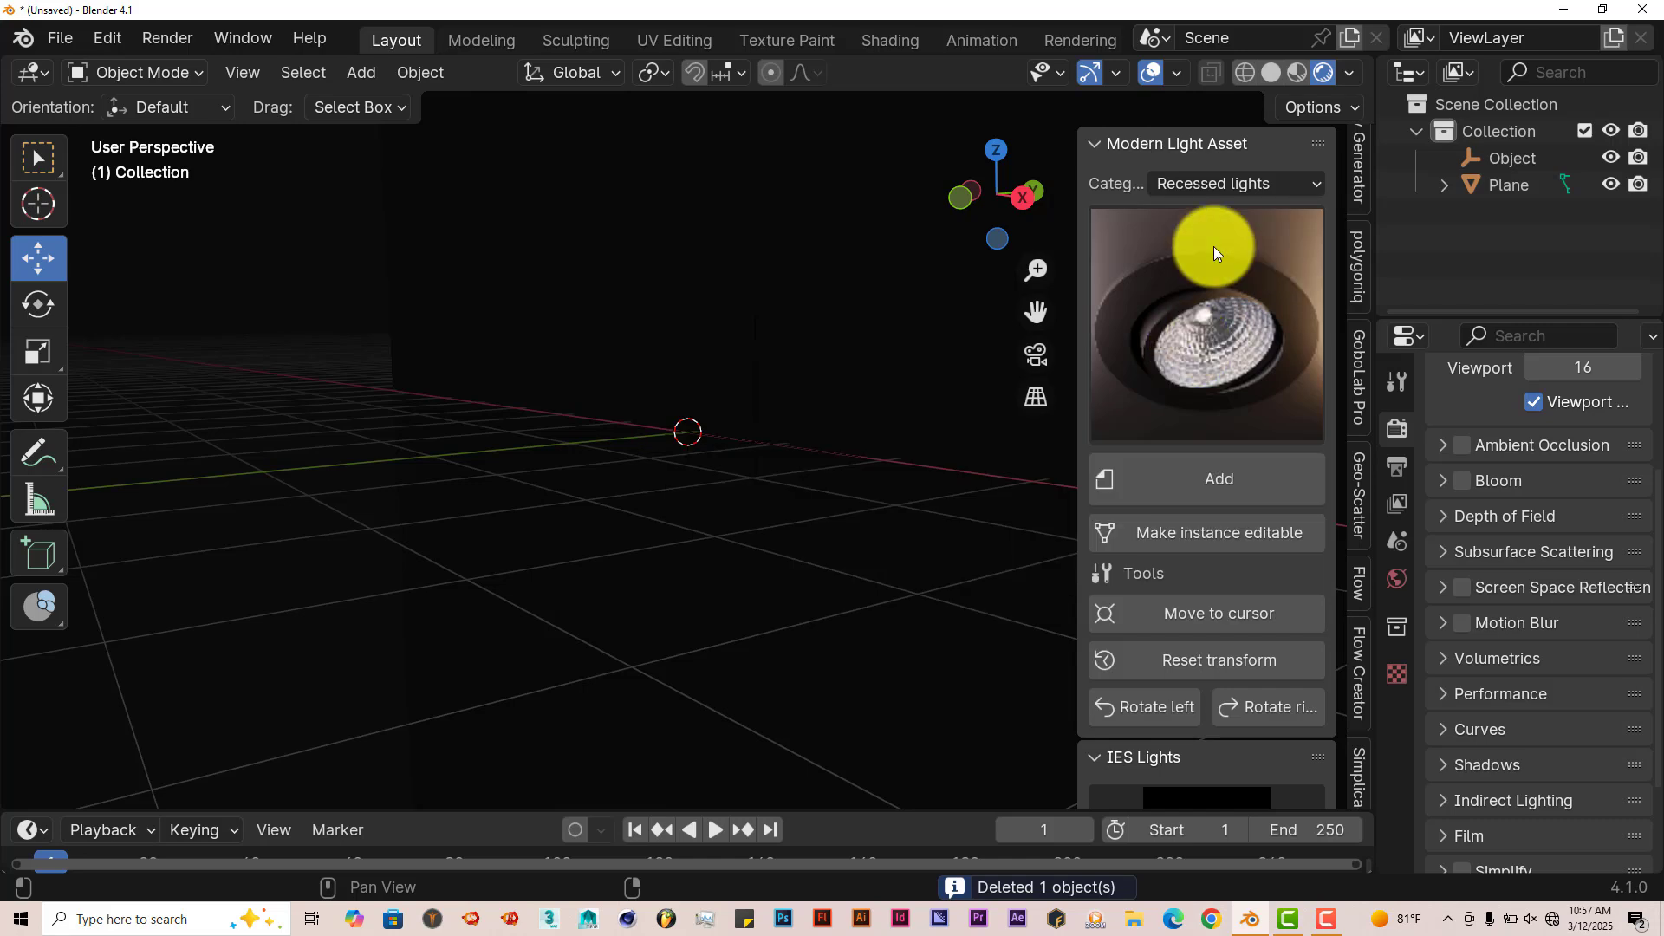
pyautogui.click(1187, 484)
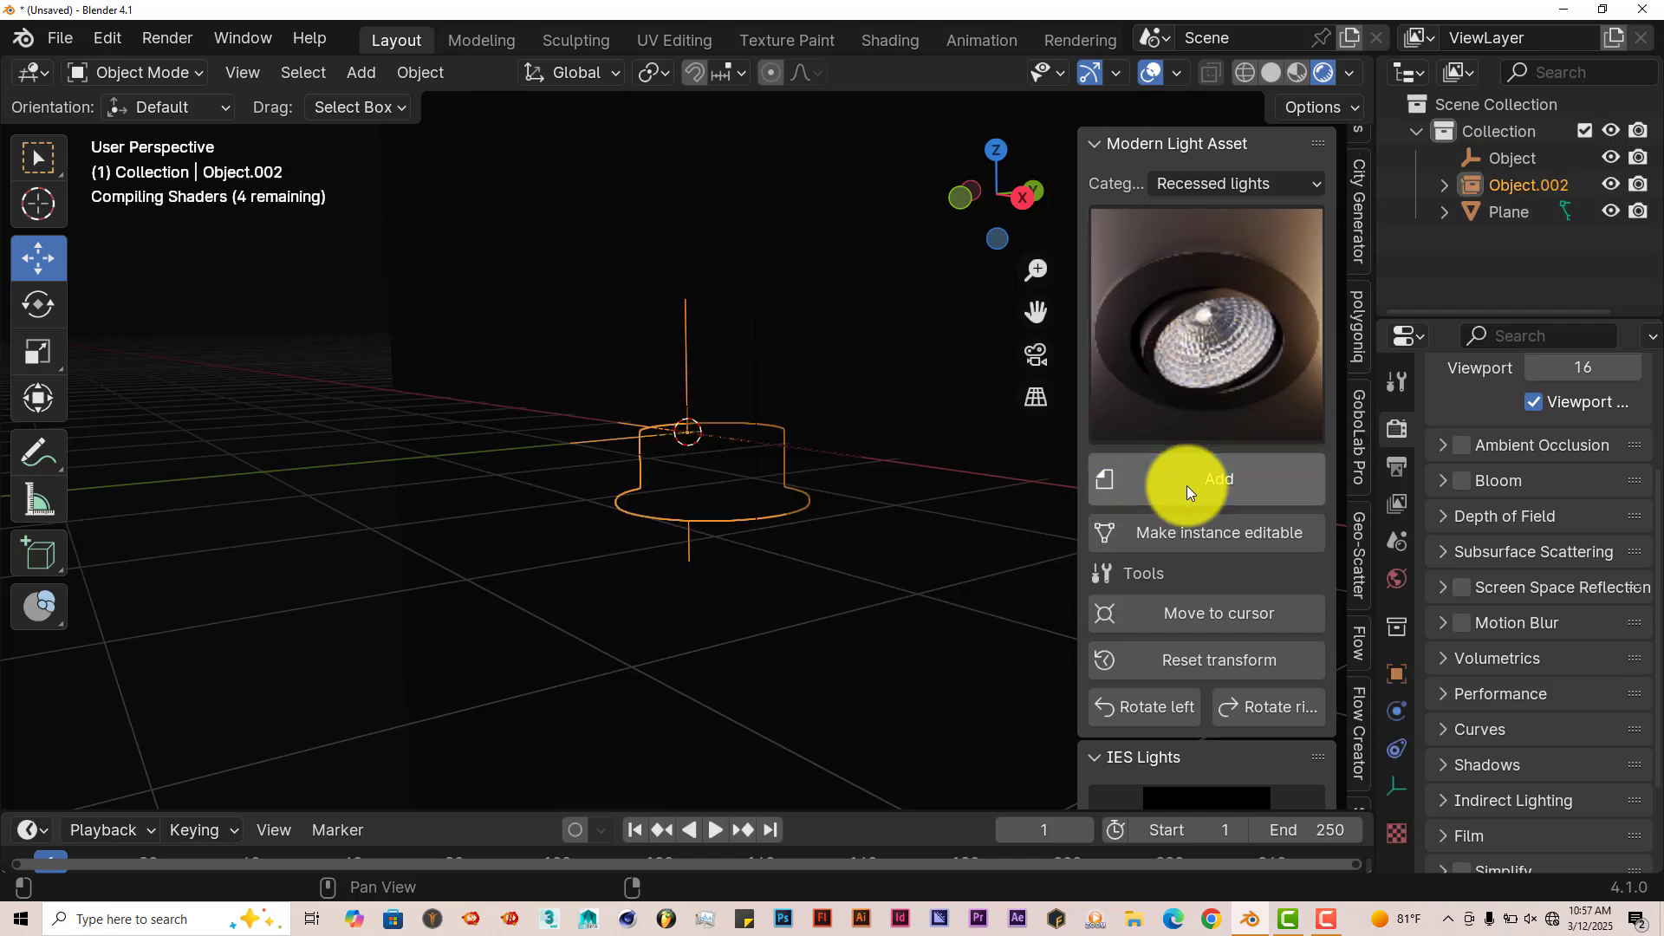
pyautogui.moveTo(727, 566); pyautogui.dragTo(771, 416, button='middle')
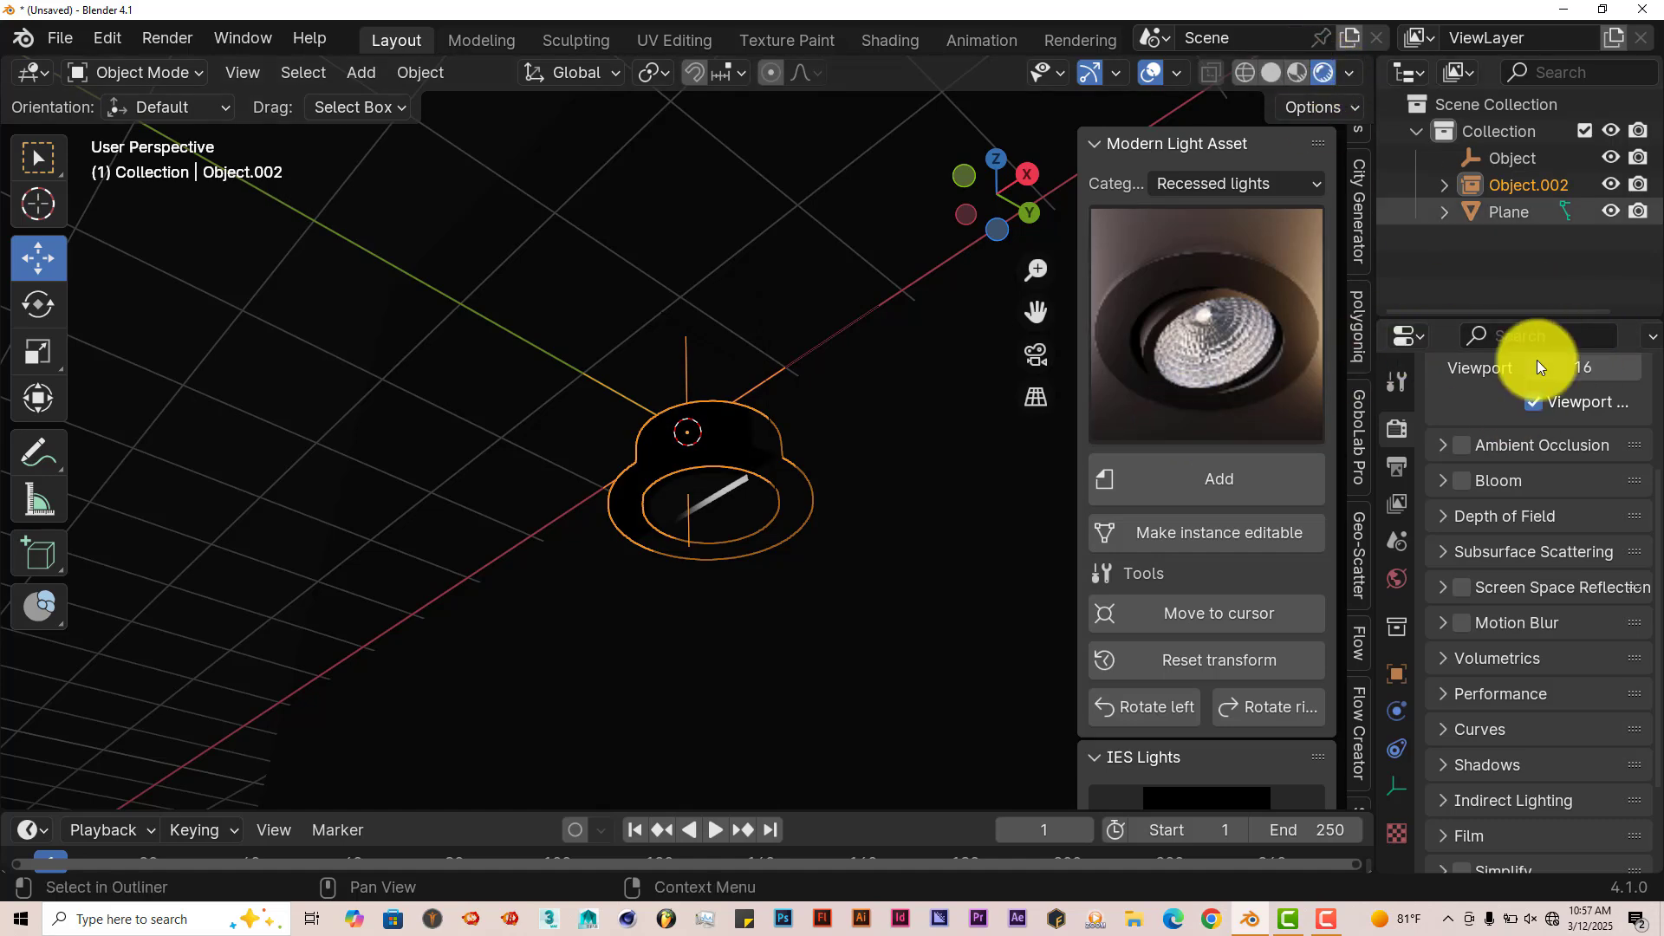
# Step: Switch the render engine to Cycles and preview the recessed light beside the wall
pyautogui.scroll(4, 1468, 439)
pyautogui.click(1558, 427)
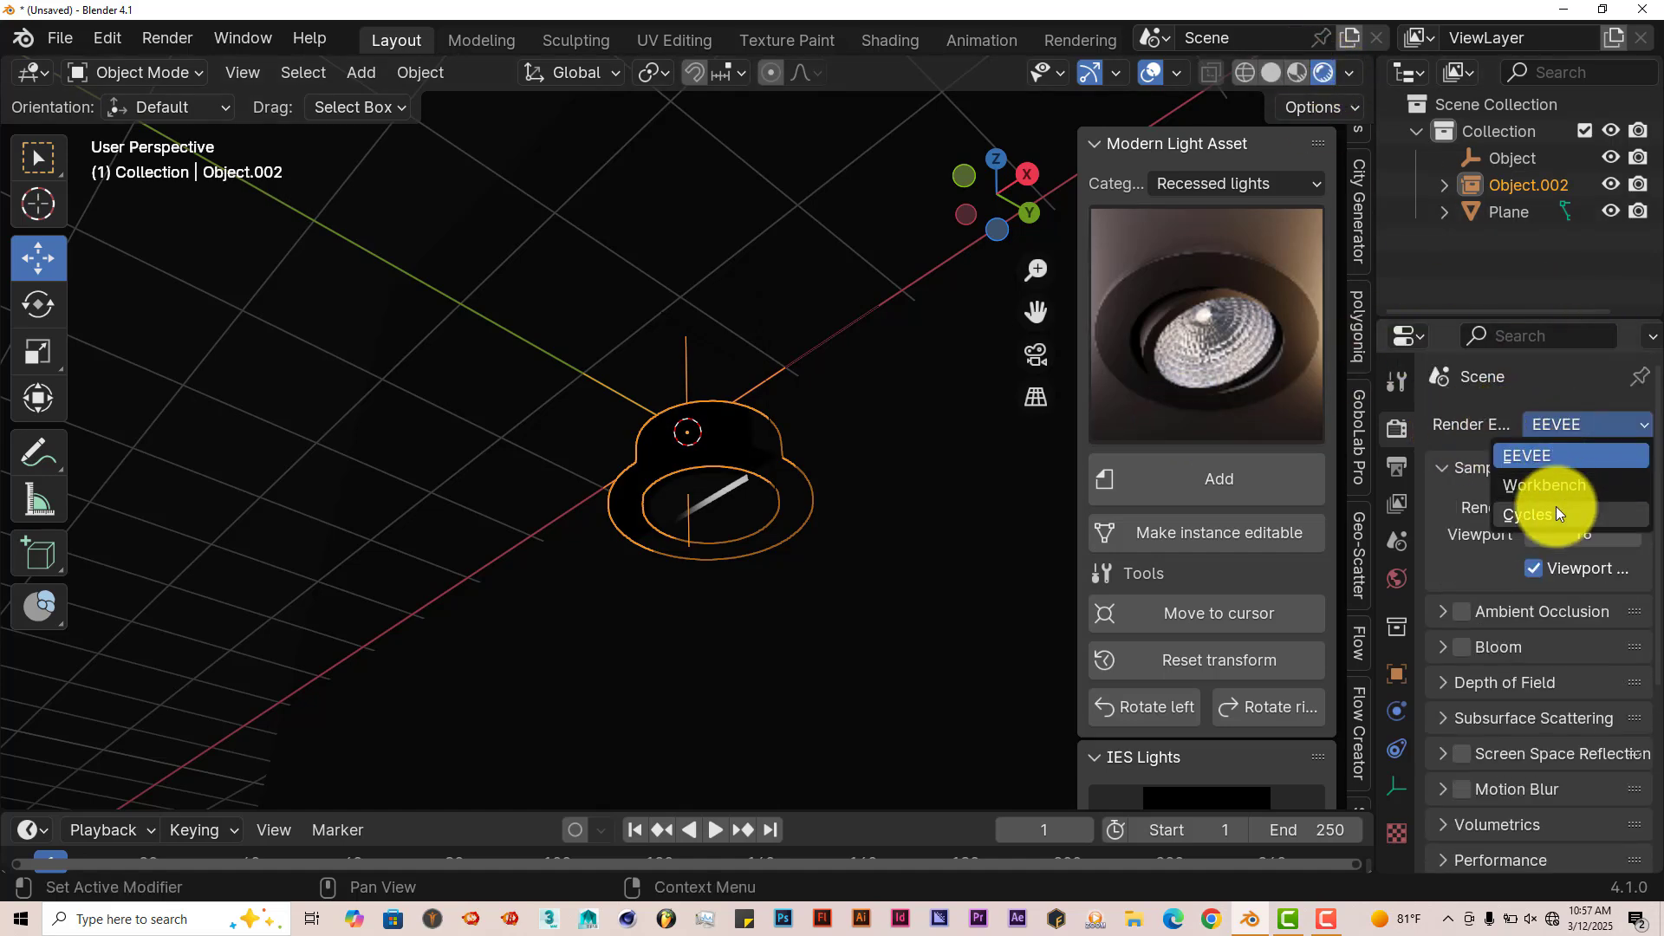
pyautogui.click(1557, 506)
pyautogui.moveTo(893, 648); pyautogui.dragTo(858, 668, button='middle')
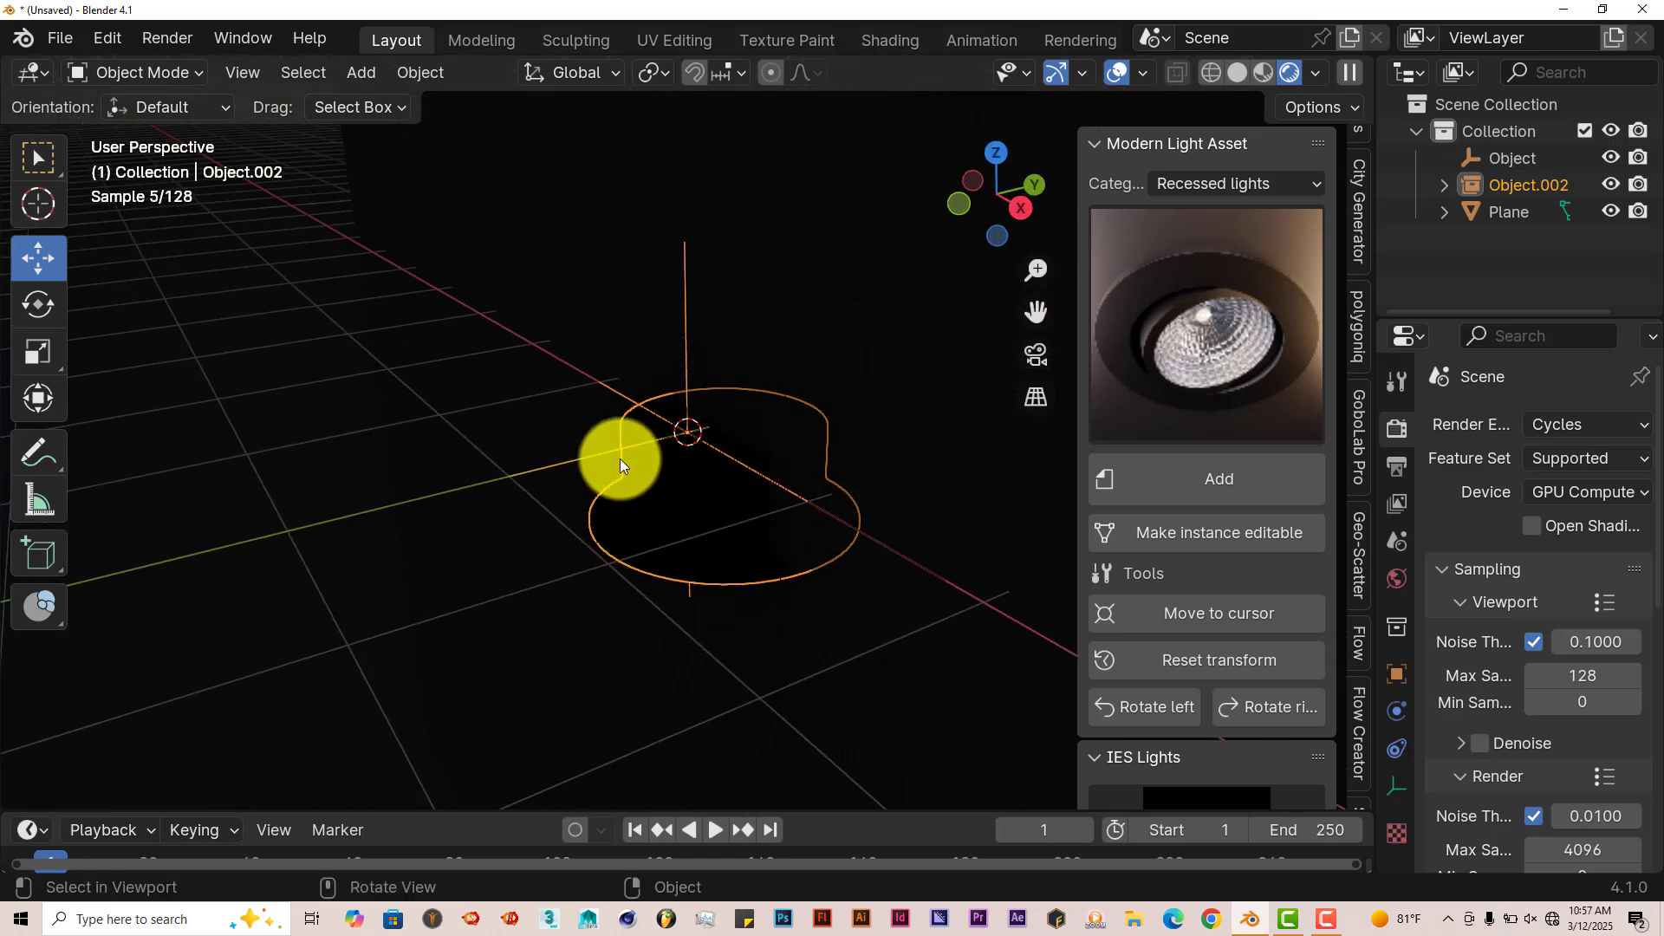
# Step: Move the recessed light upward and out from the wall, and view it from below
pyautogui.click(39, 256)
pyautogui.moveTo(773, 422); pyautogui.dragTo(514, 198)
pyautogui.click(528, 384)
pyautogui.moveTo(609, 459); pyautogui.dragTo(987, 376, button='middle')
pyautogui.scroll(2, 703, 497)
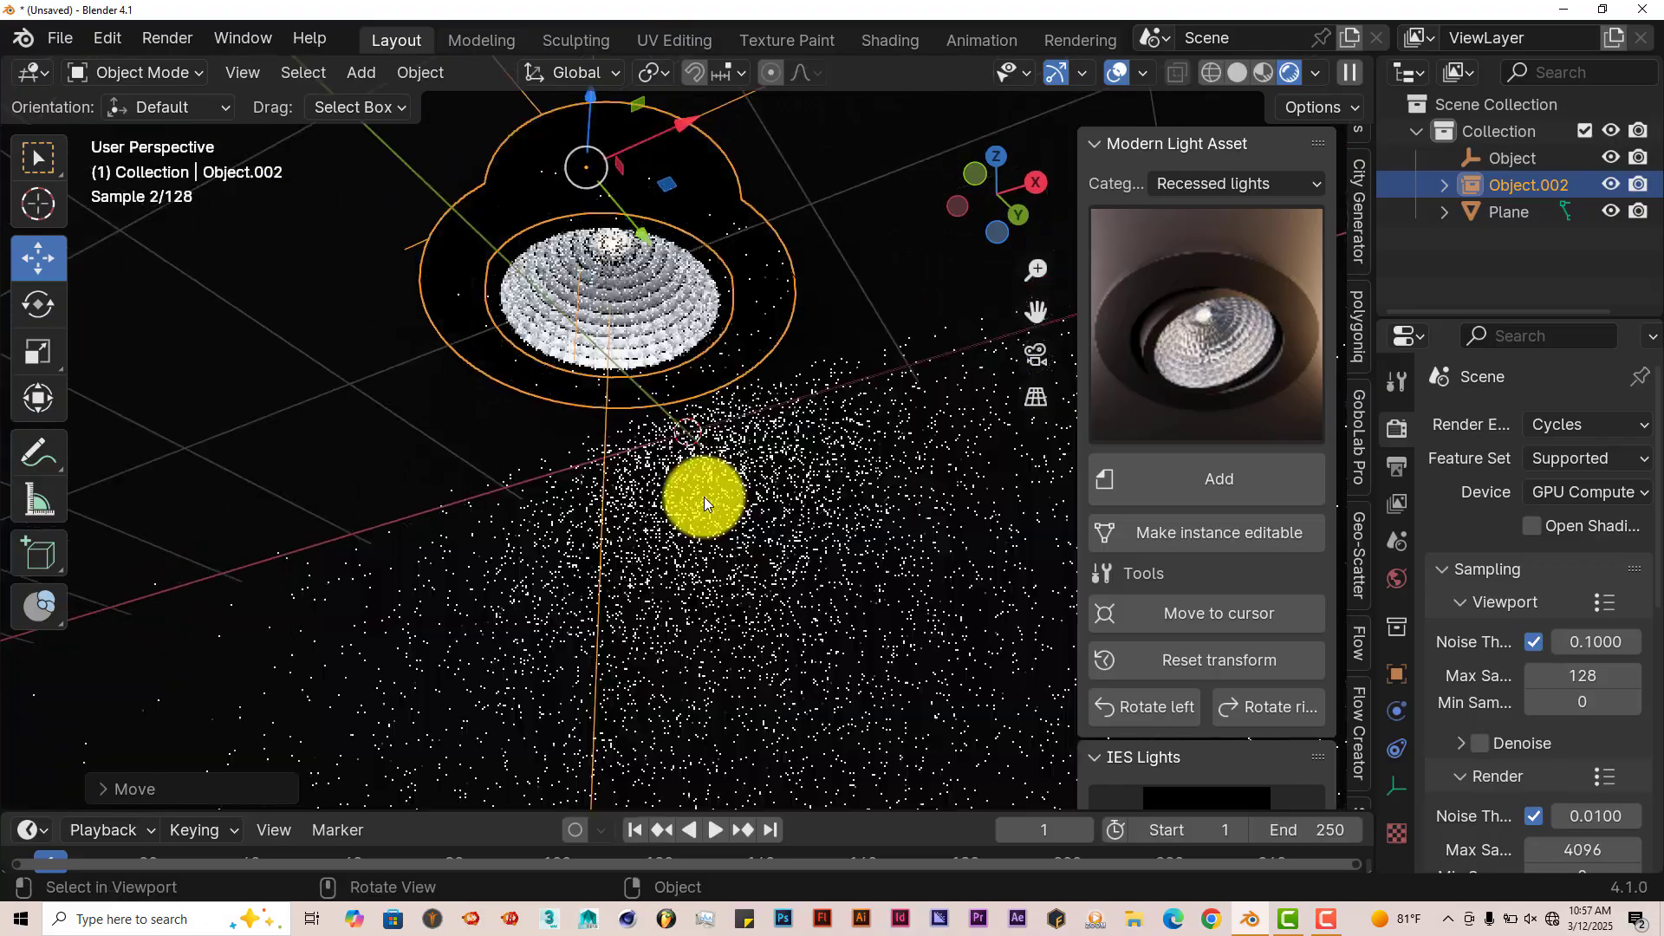
# Step: Examine the recessed light's faceted reflector and its glow on the wall up close from several angles
pyautogui.moveTo(702, 496); pyautogui.dragTo(738, 478, button='middle')
pyautogui.moveTo(1034, 324); pyautogui.dragTo(1064, 454)
pyautogui.scroll(3, 745, 511)
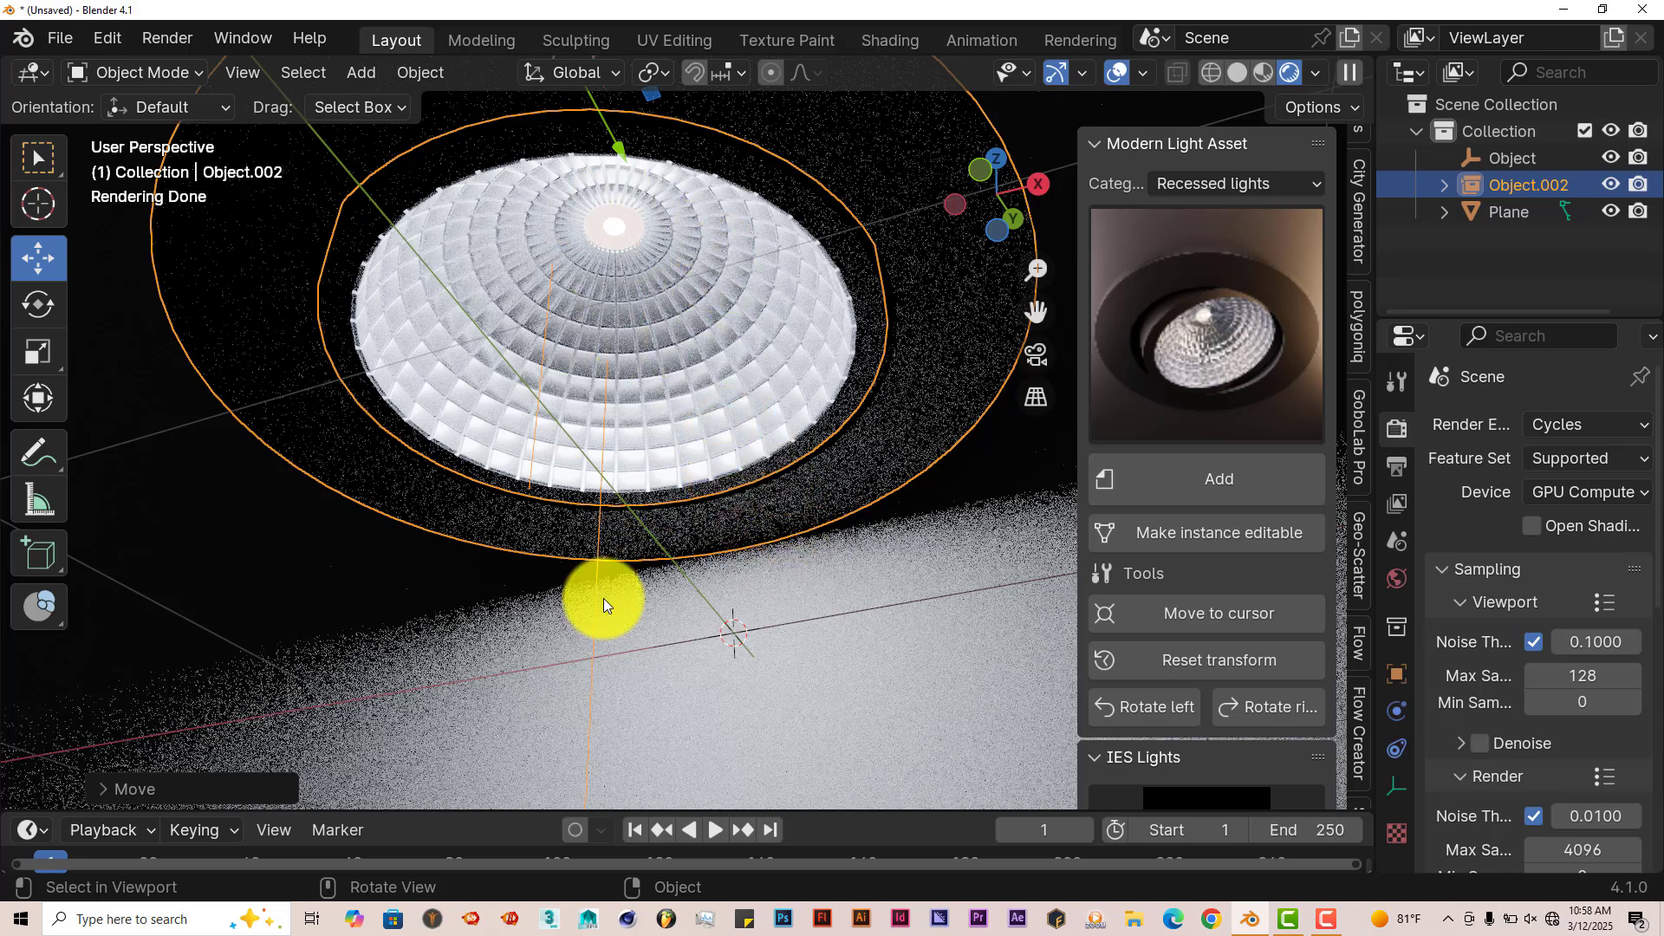
pyautogui.moveTo(626, 345); pyautogui.dragTo(659, 415, button='middle')
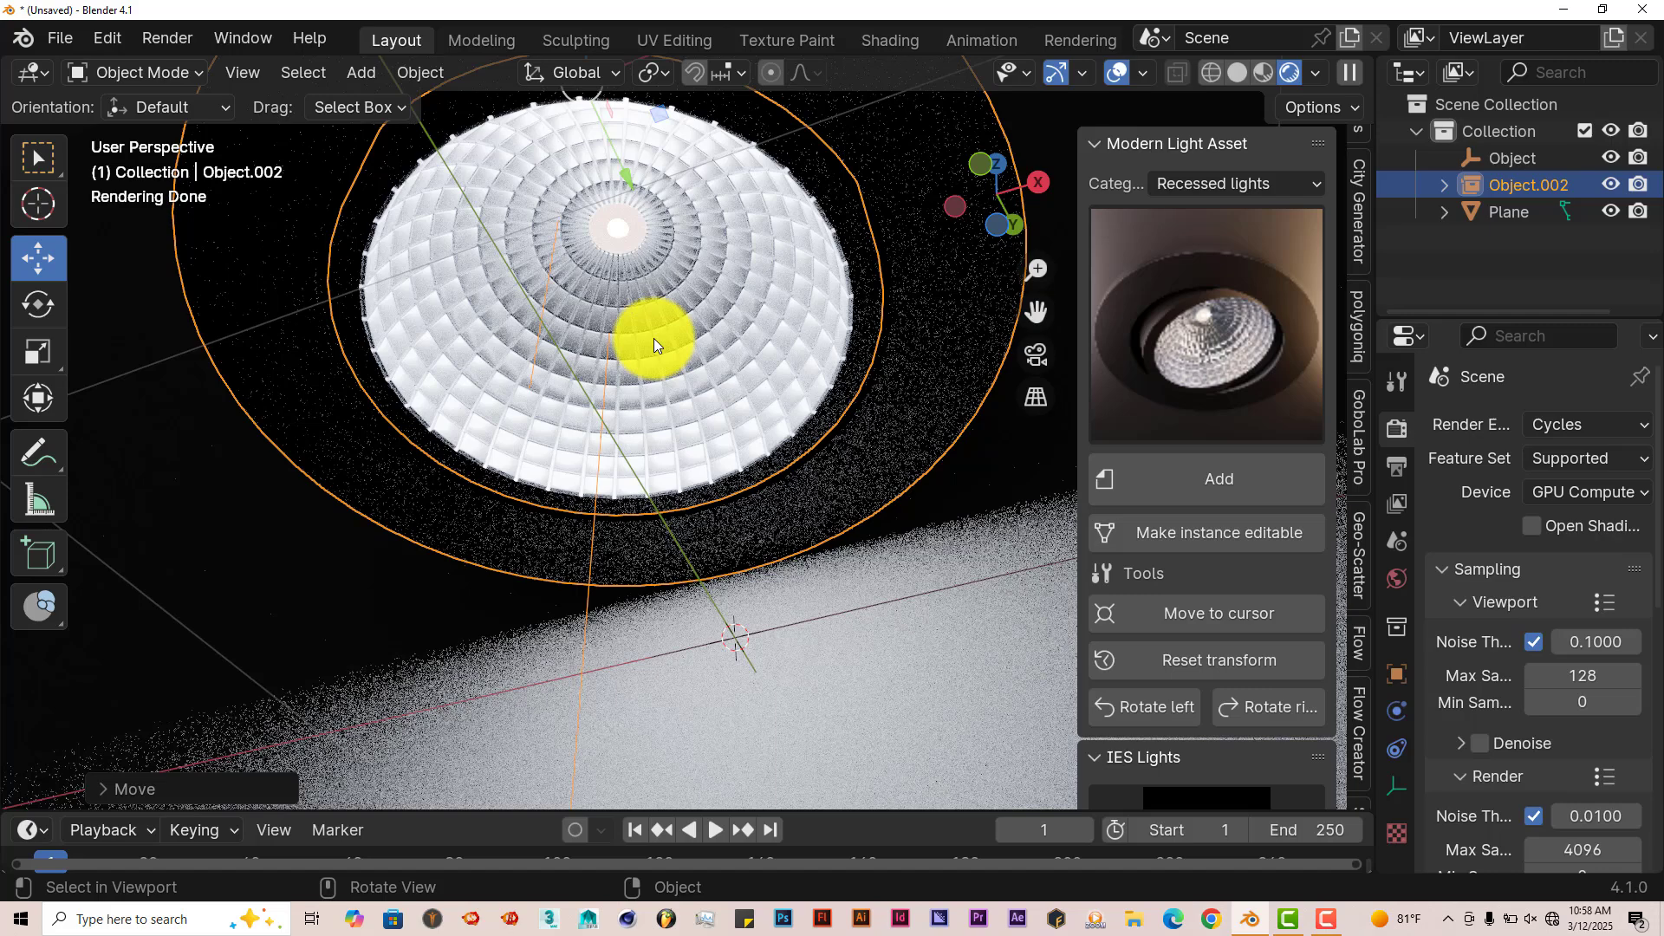
pyautogui.scroll(-8, 1219, 610)
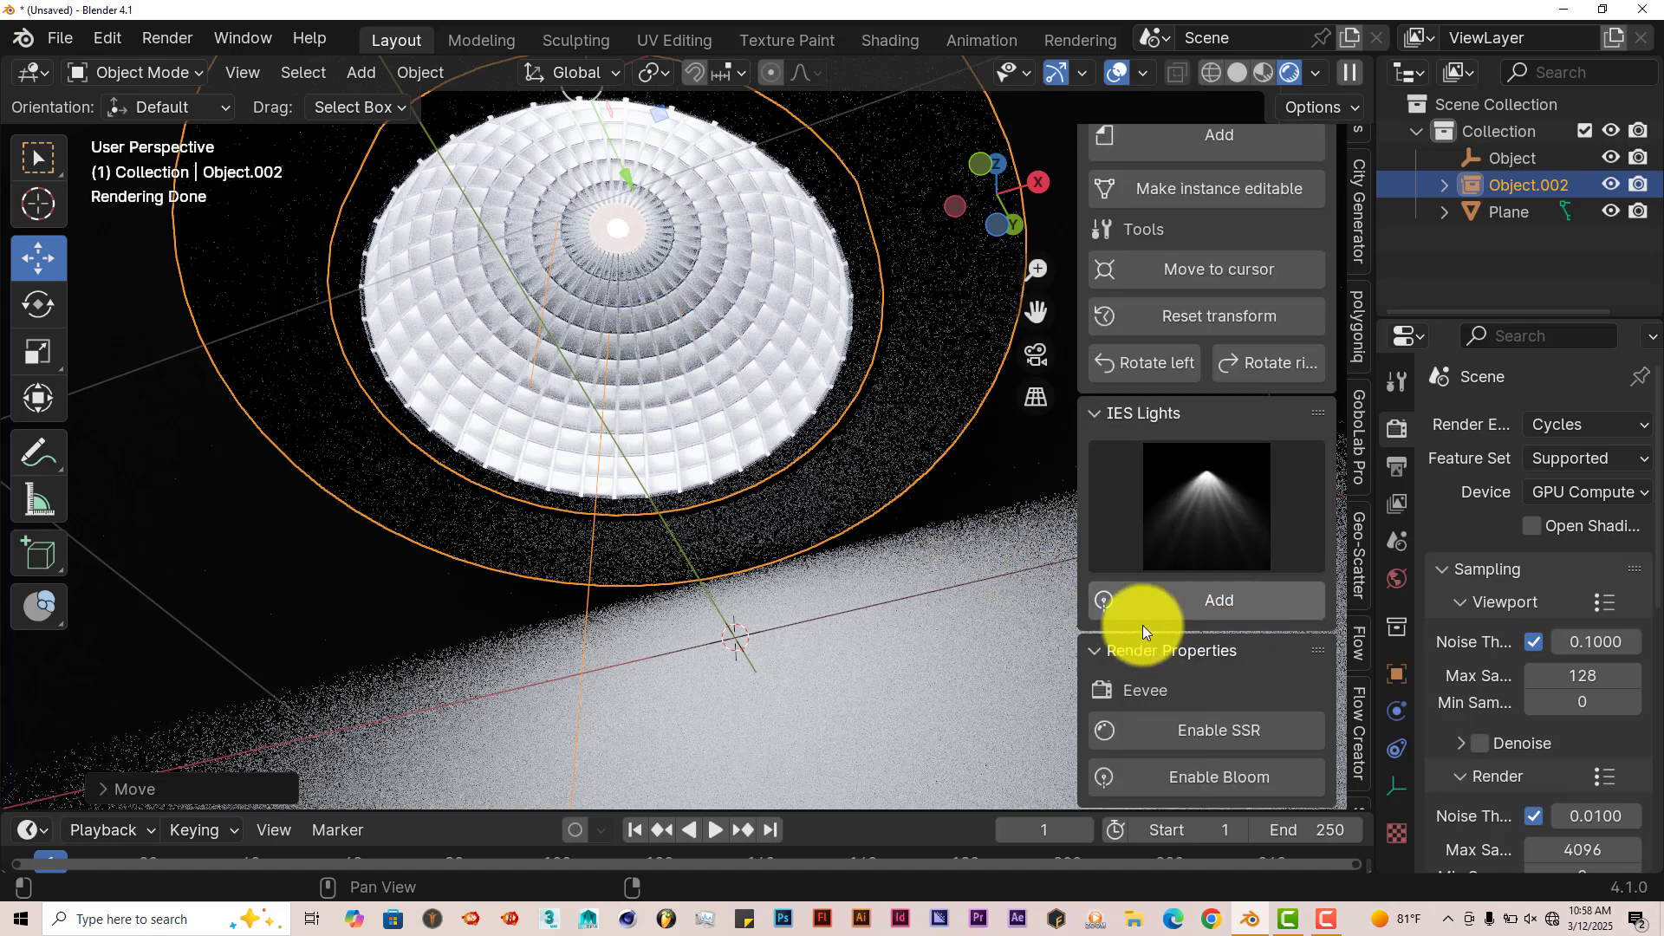
pyautogui.moveTo(628, 445); pyautogui.dragTo(618, 532, button='middle')
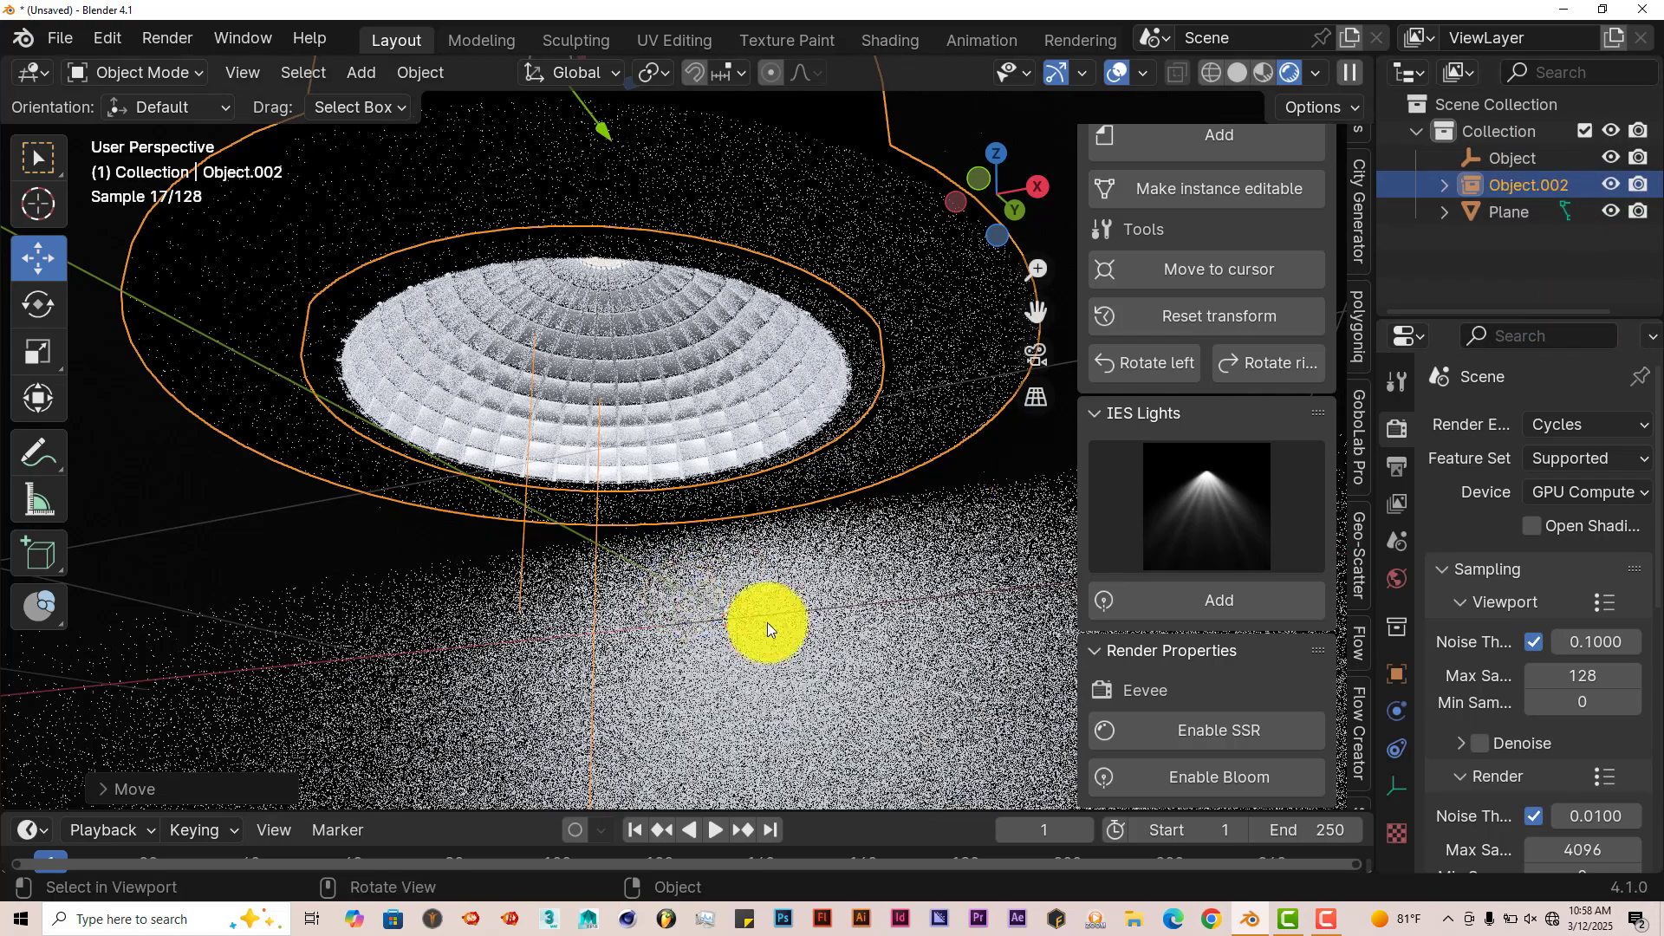
# Step: Add an IES light with the IES_05 profile to the scene at the 3D cursor beneath the recessed light
pyautogui.moveTo(953, 685); pyautogui.dragTo(575, 271, button='middle')
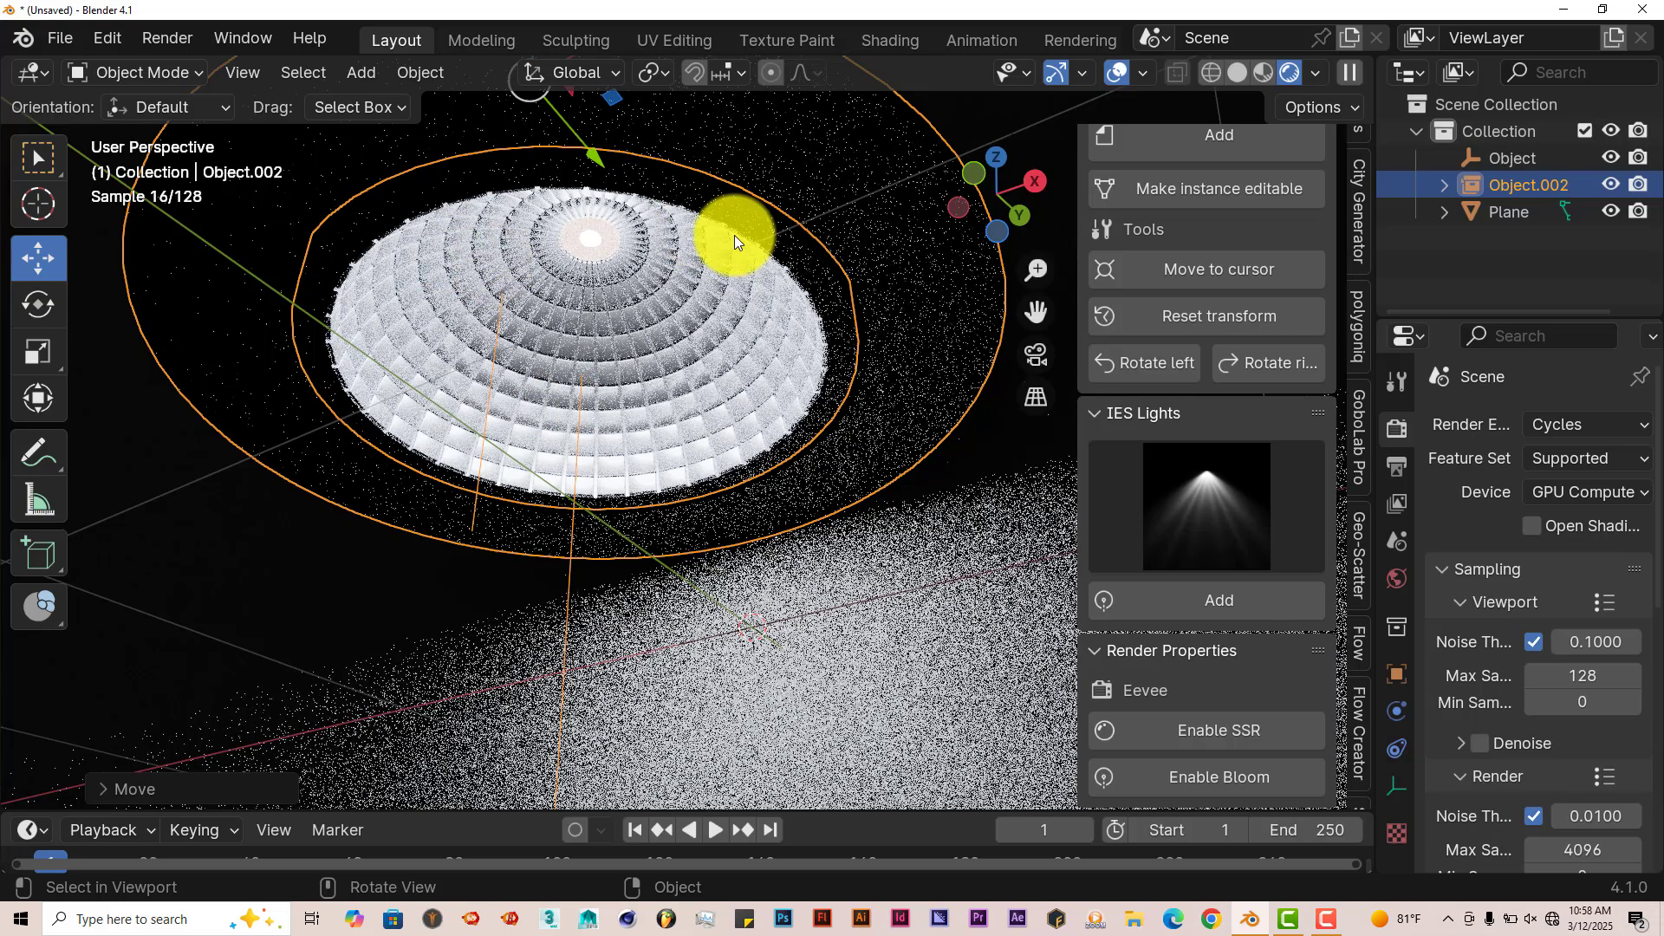
pyautogui.scroll(-3, 595, 302)
pyautogui.moveTo(594, 304); pyautogui.dragTo(560, 368, button='middle')
pyautogui.moveTo(661, 436); pyautogui.dragTo(657, 378, button='middle')
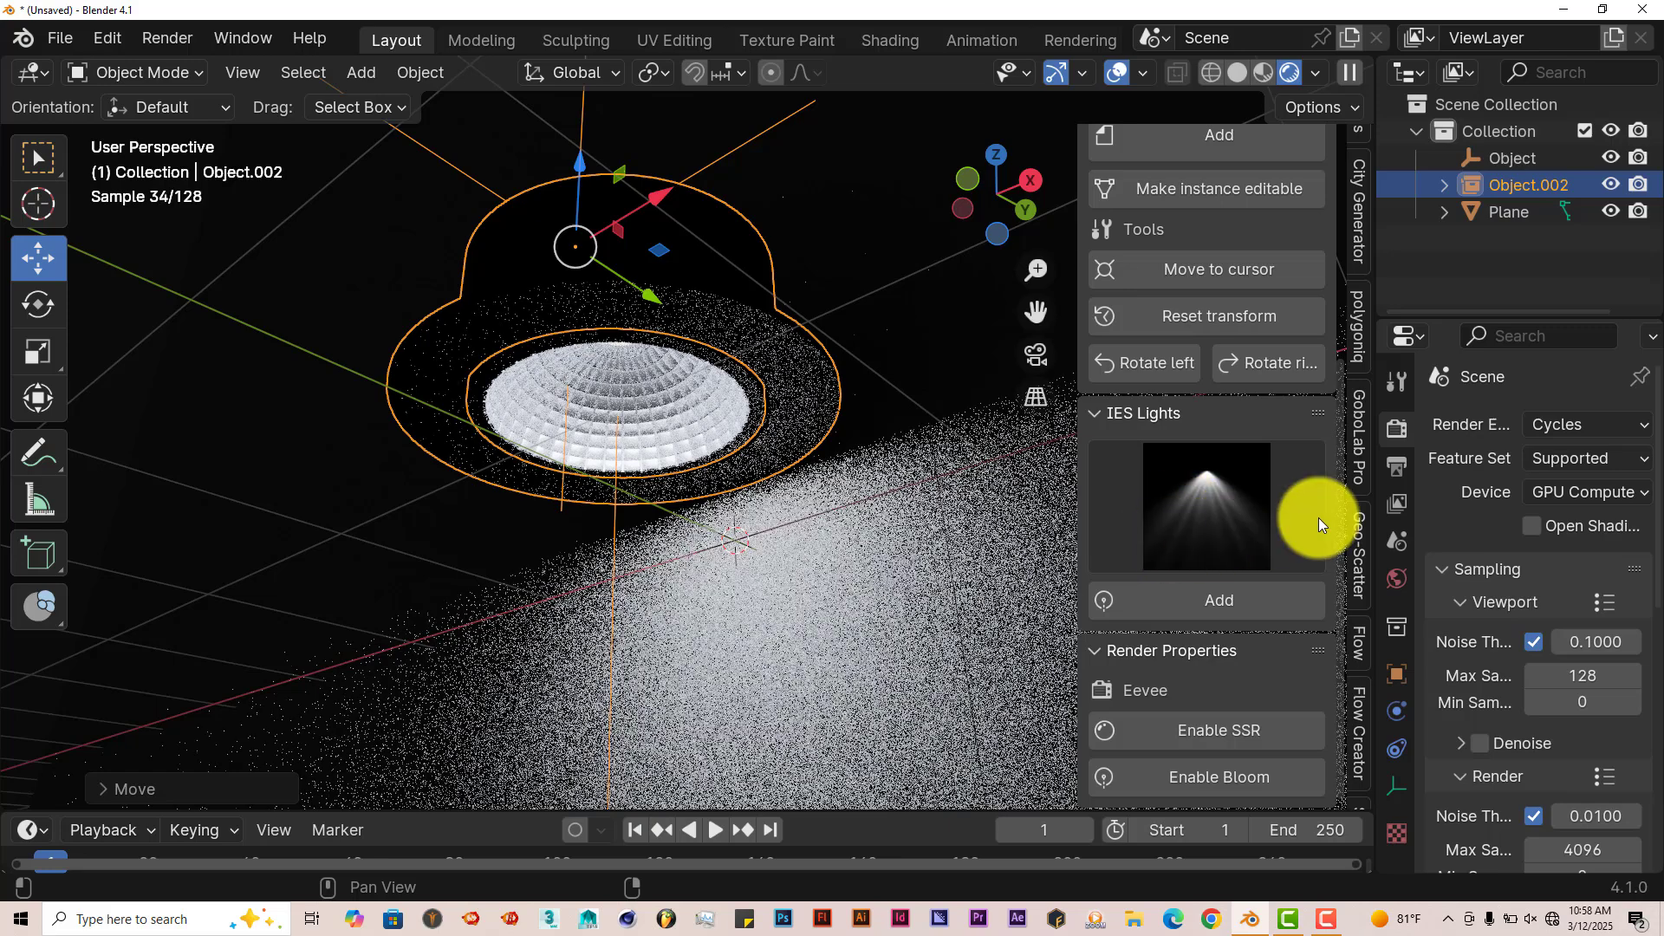
pyautogui.click(1212, 505)
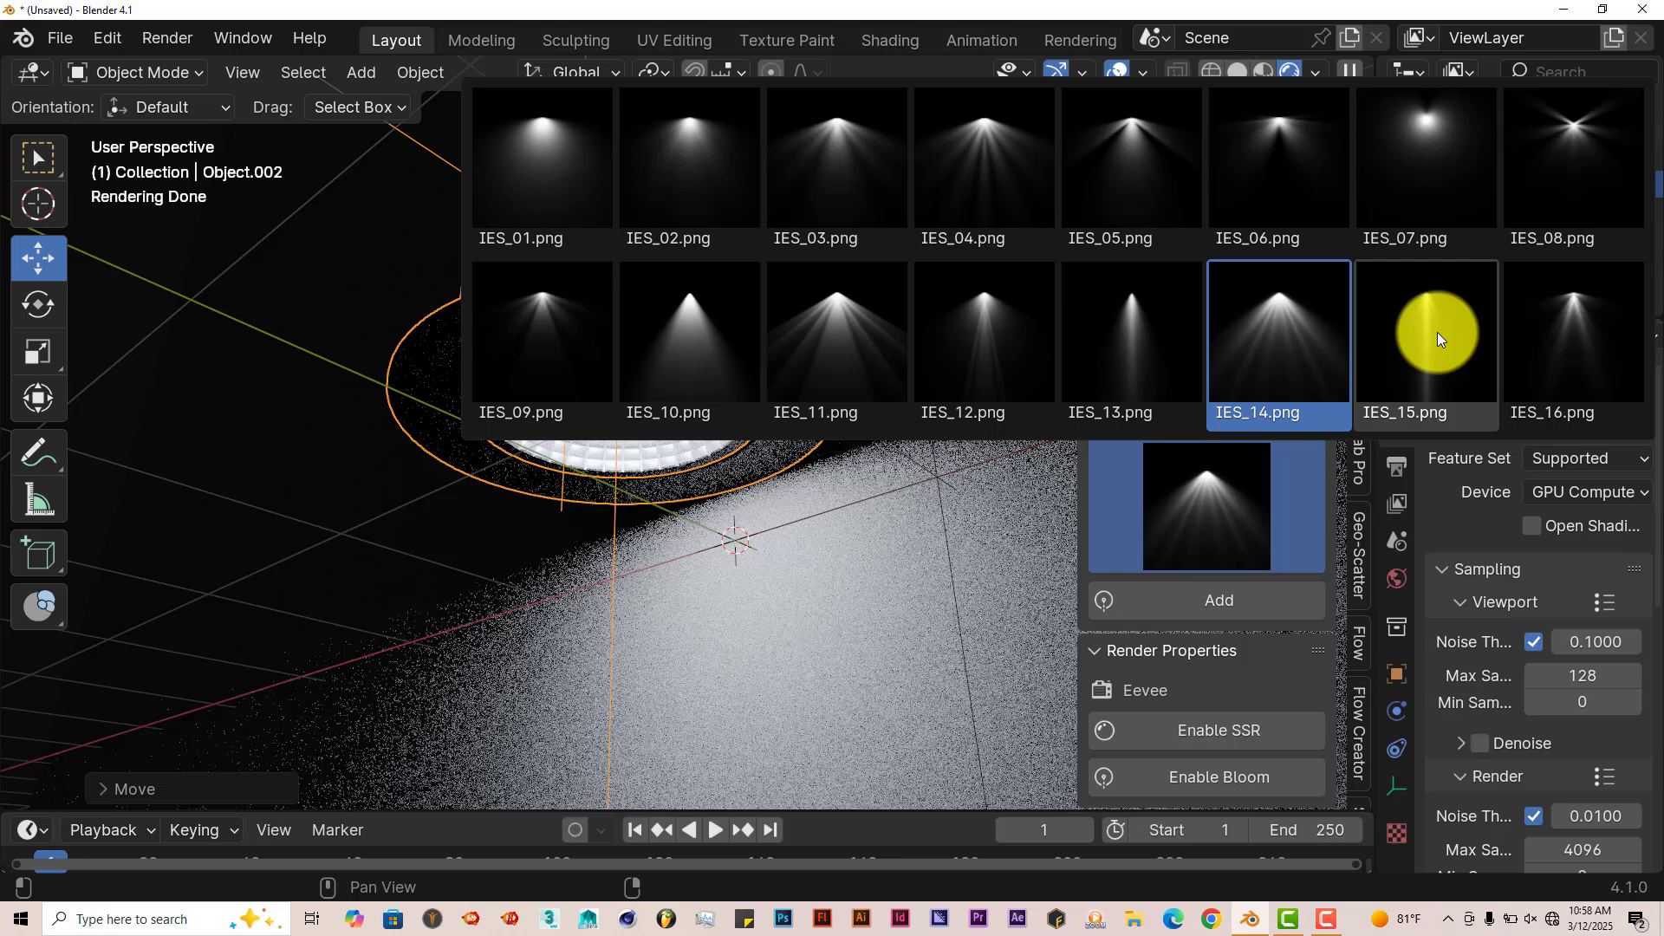
pyautogui.click(1156, 134)
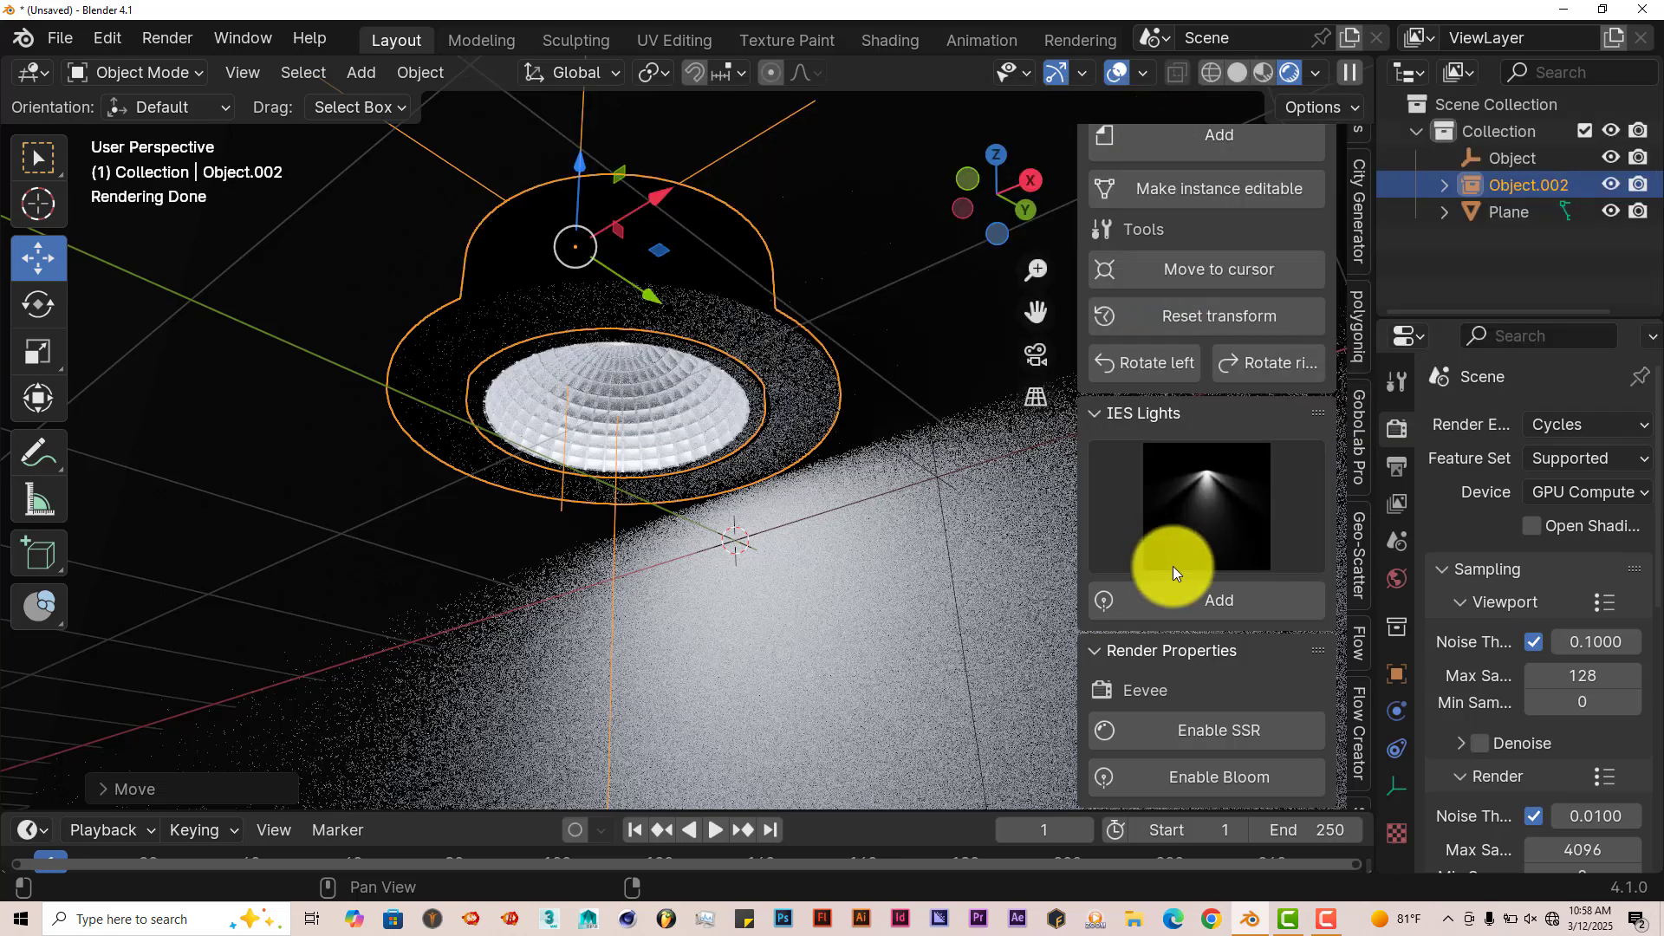
pyautogui.click(1207, 612)
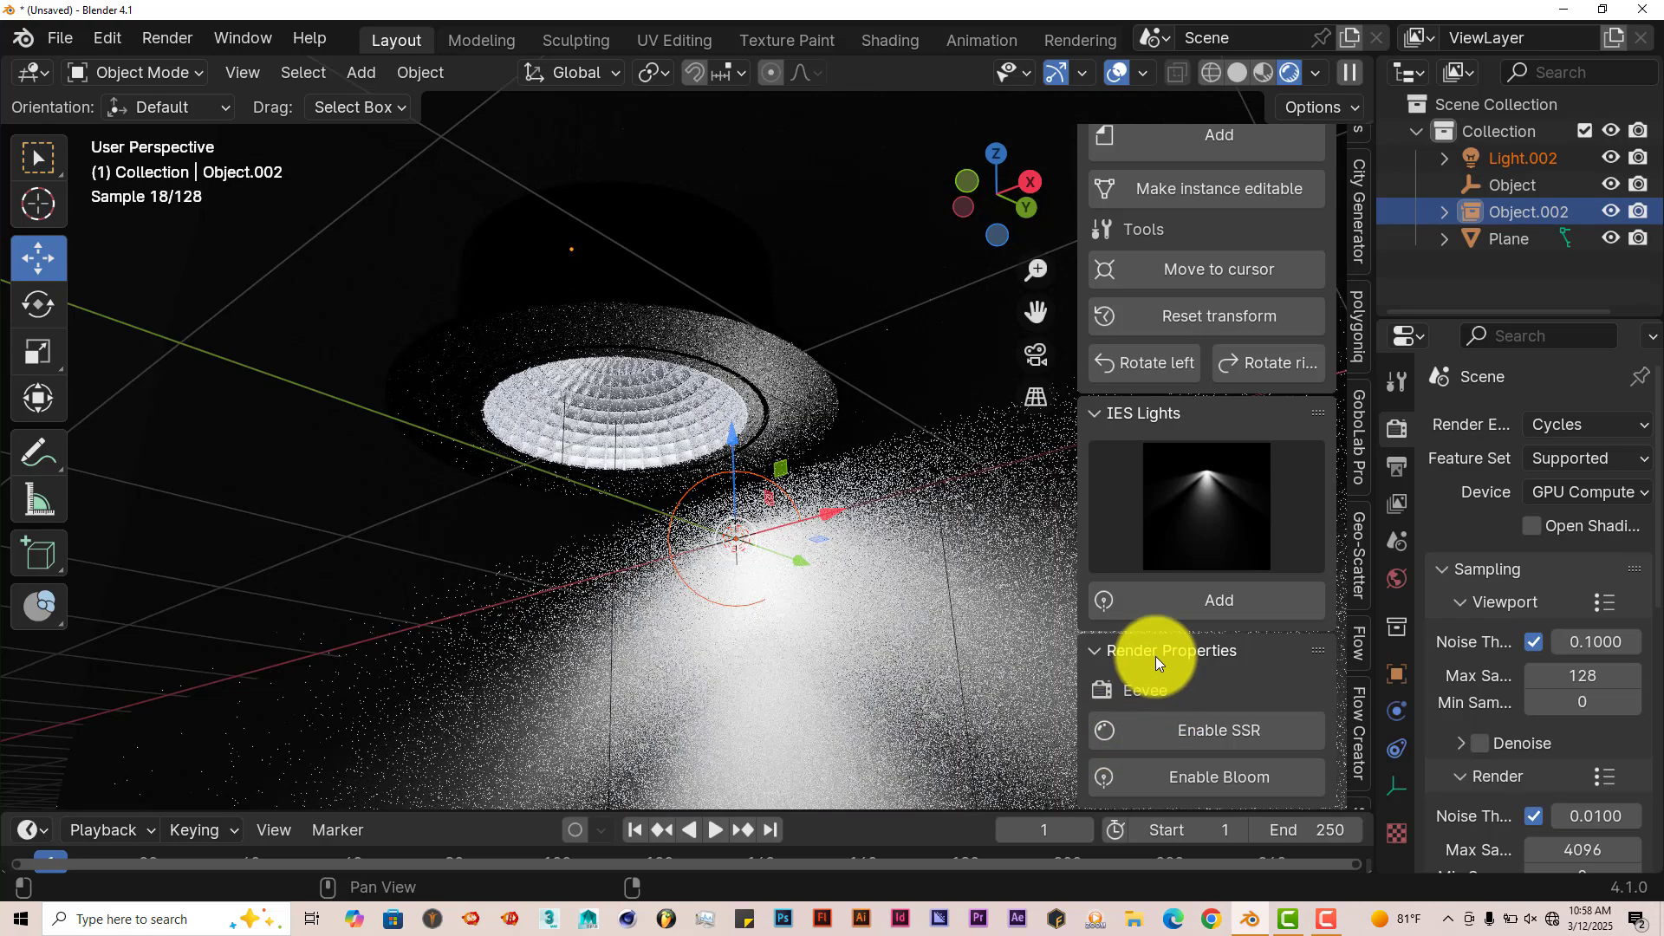
# Step: Select the new IES light, change its color from the light settings to saturated blue, and view the tinted glow from below
pyautogui.scroll(3, 1191, 693)
pyautogui.moveTo(786, 578); pyautogui.dragTo(778, 478, button='middle')
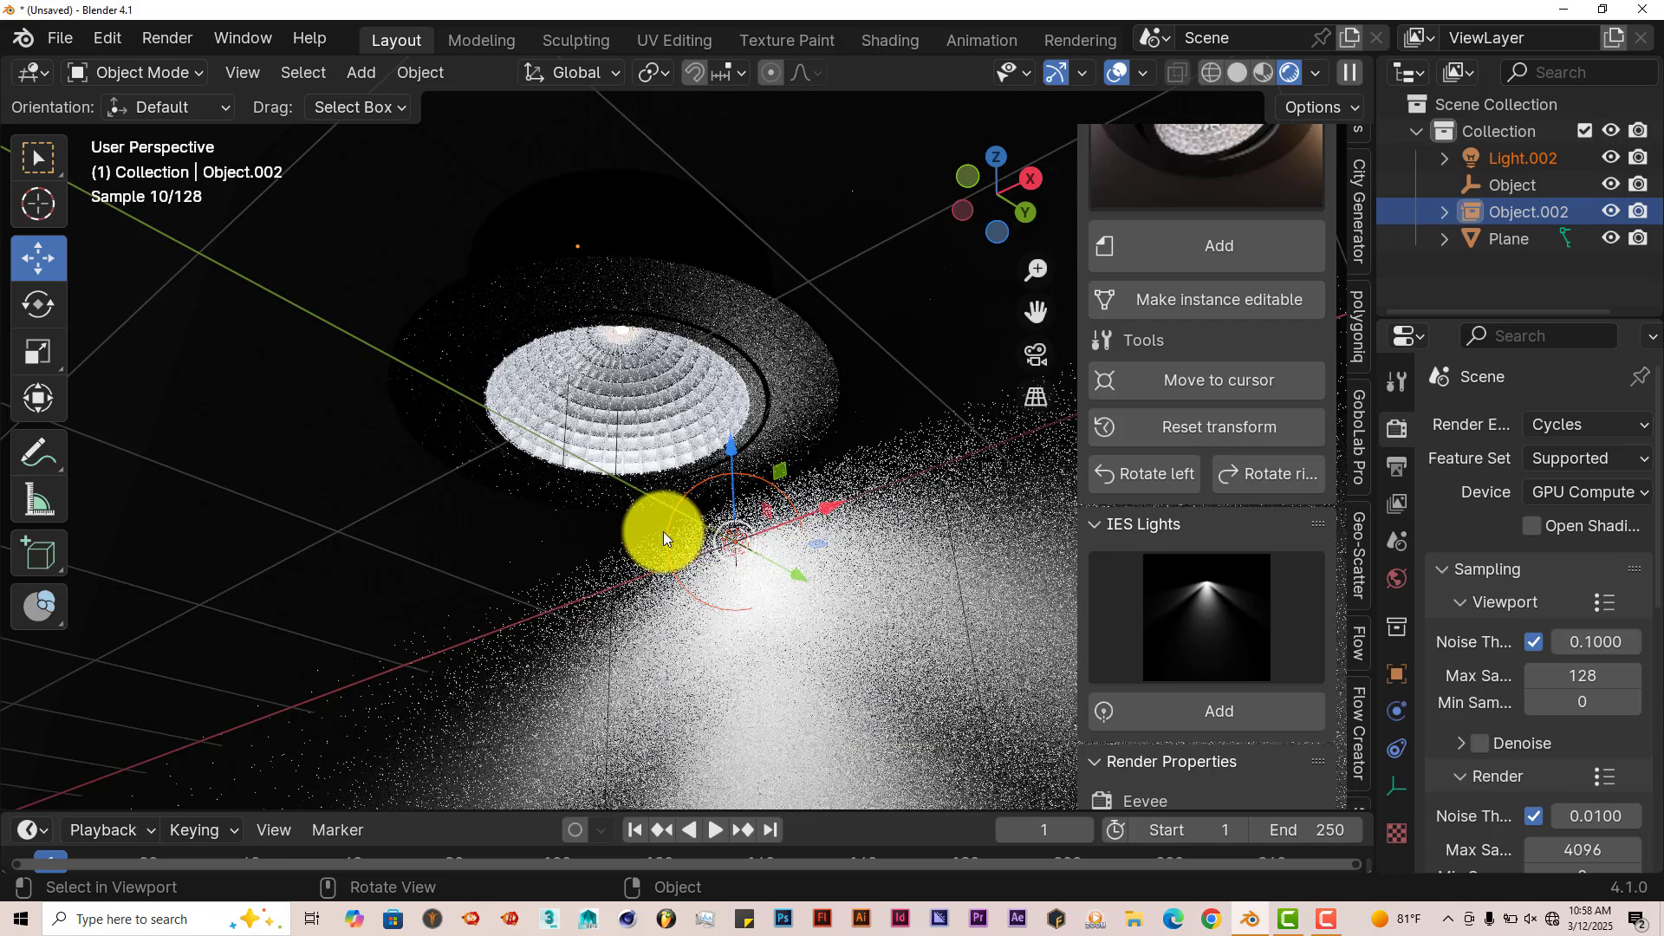
pyautogui.click(668, 535)
pyautogui.scroll(-5, 1246, 736)
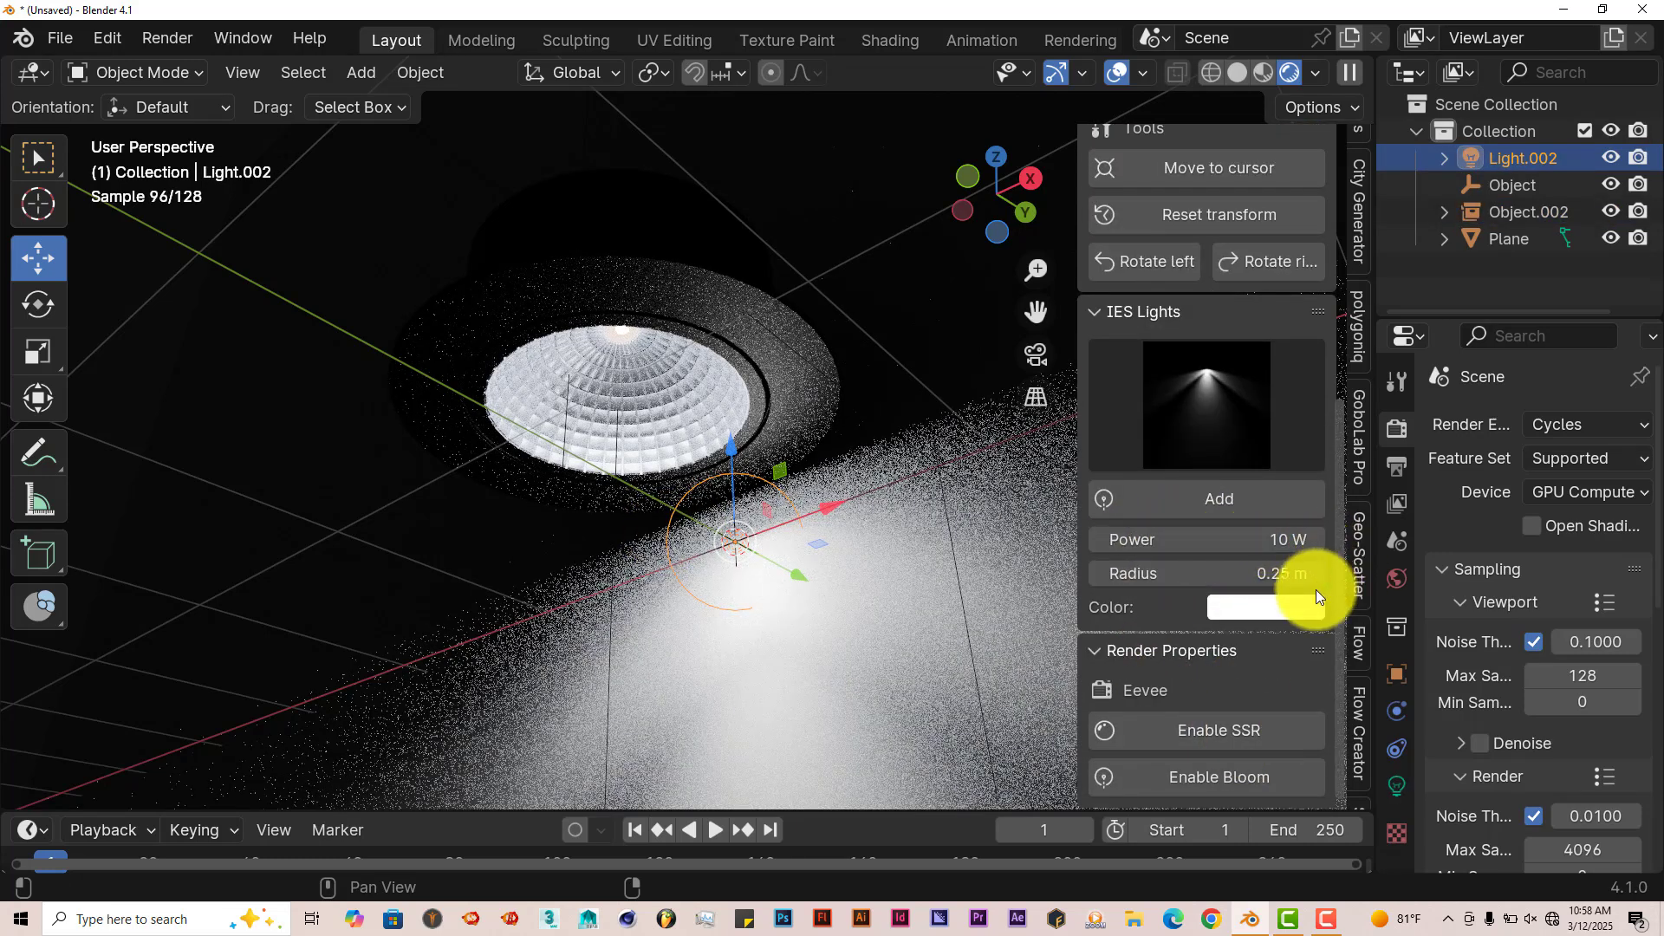
pyautogui.click(1252, 610)
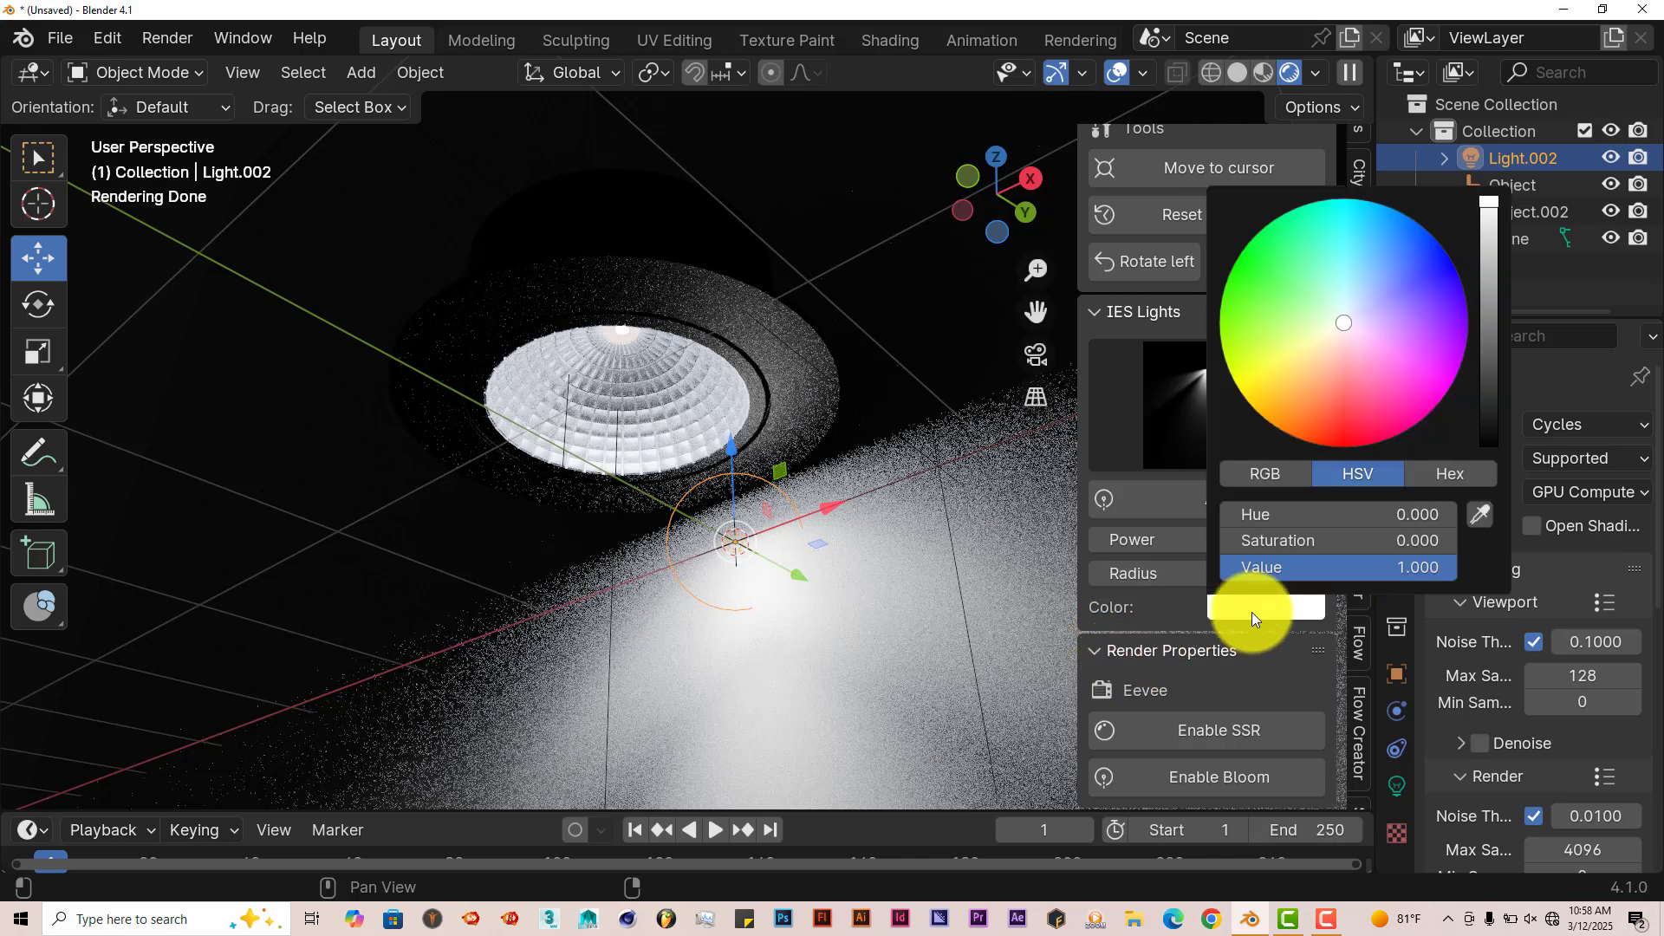
pyautogui.moveTo(1330, 425); pyautogui.dragTo(1261, 269)
pyautogui.click(1423, 253)
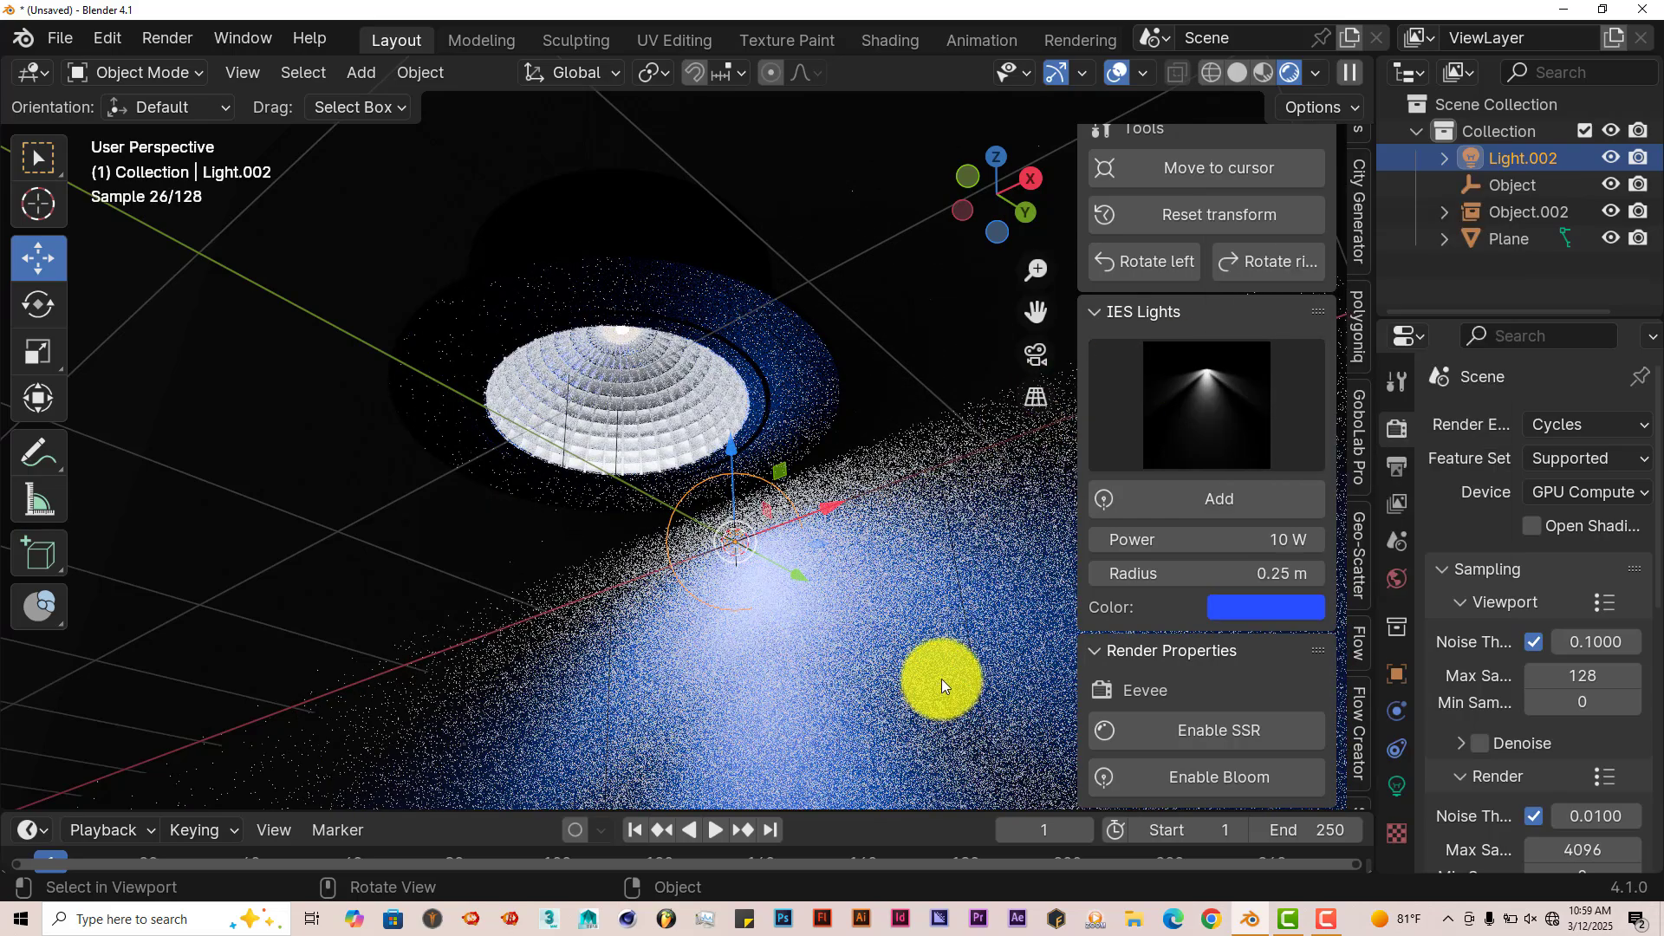
pyautogui.moveTo(680, 577); pyautogui.dragTo(691, 424, button='middle')
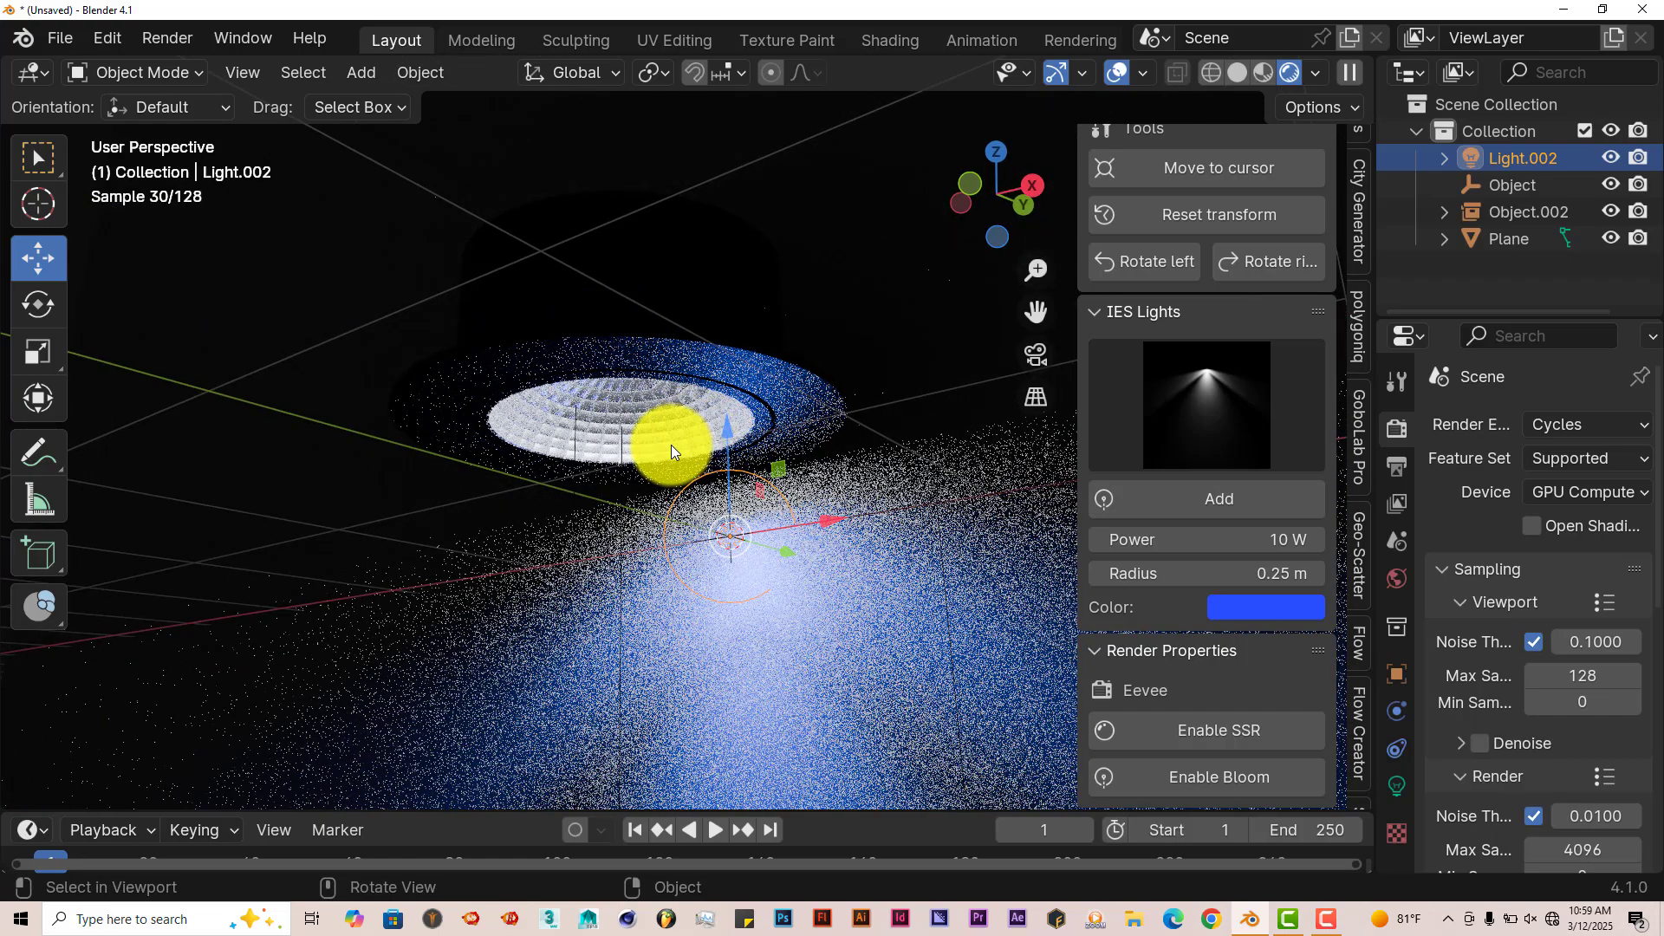
pyautogui.moveTo(620, 438); pyautogui.dragTo(638, 360, button='middle')
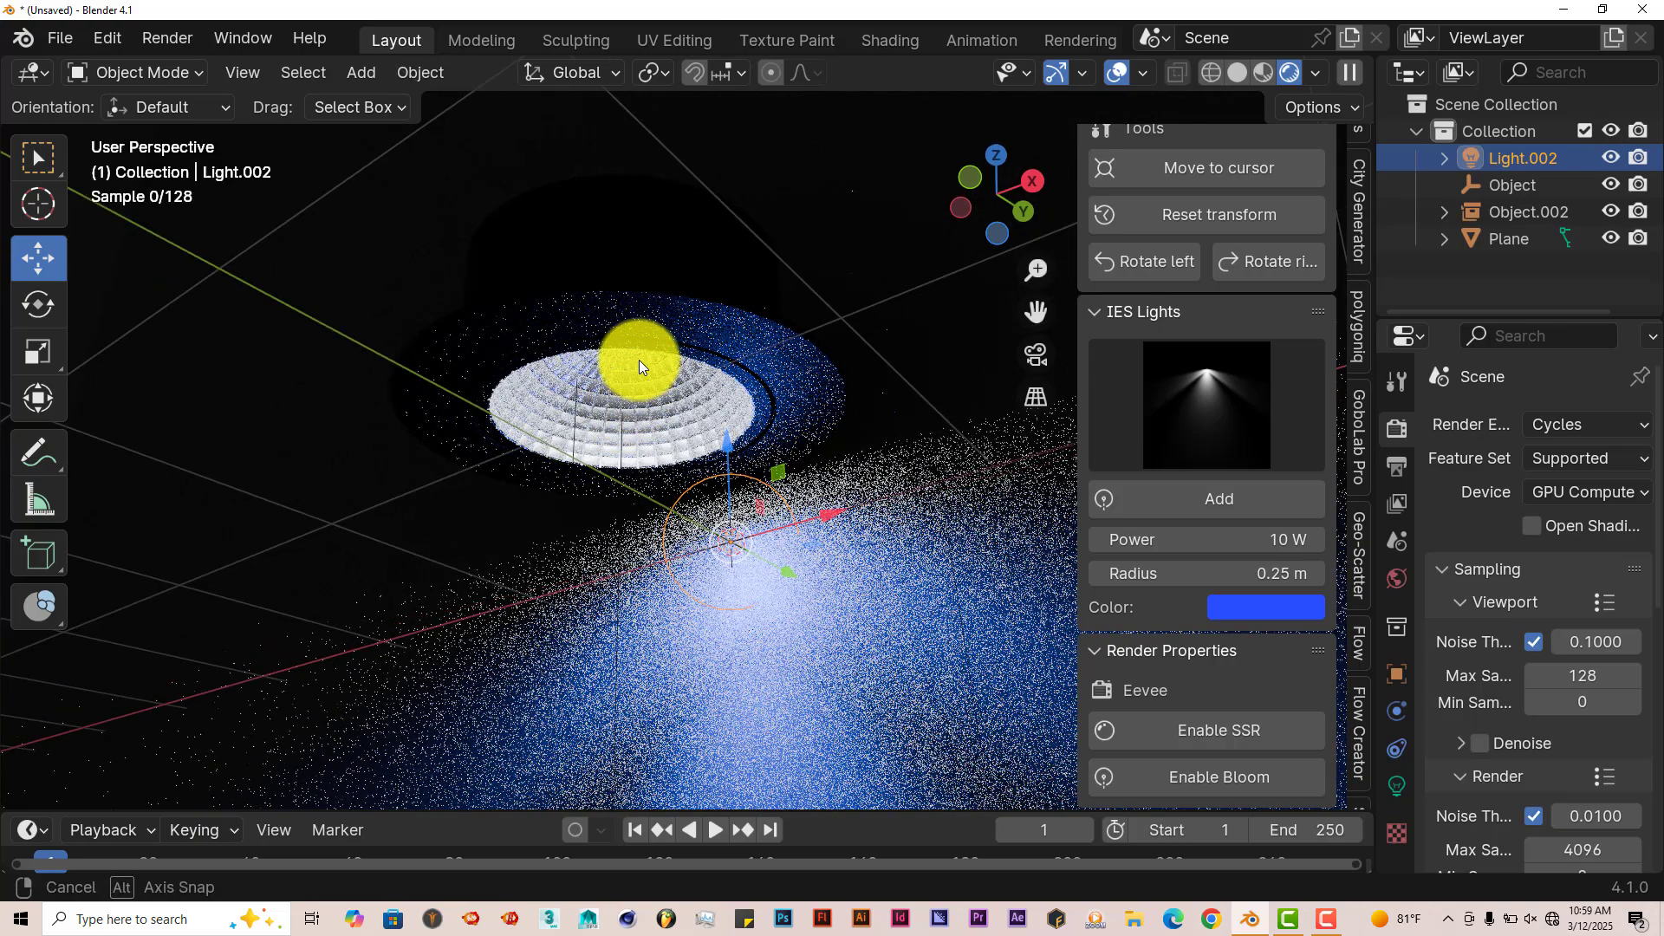